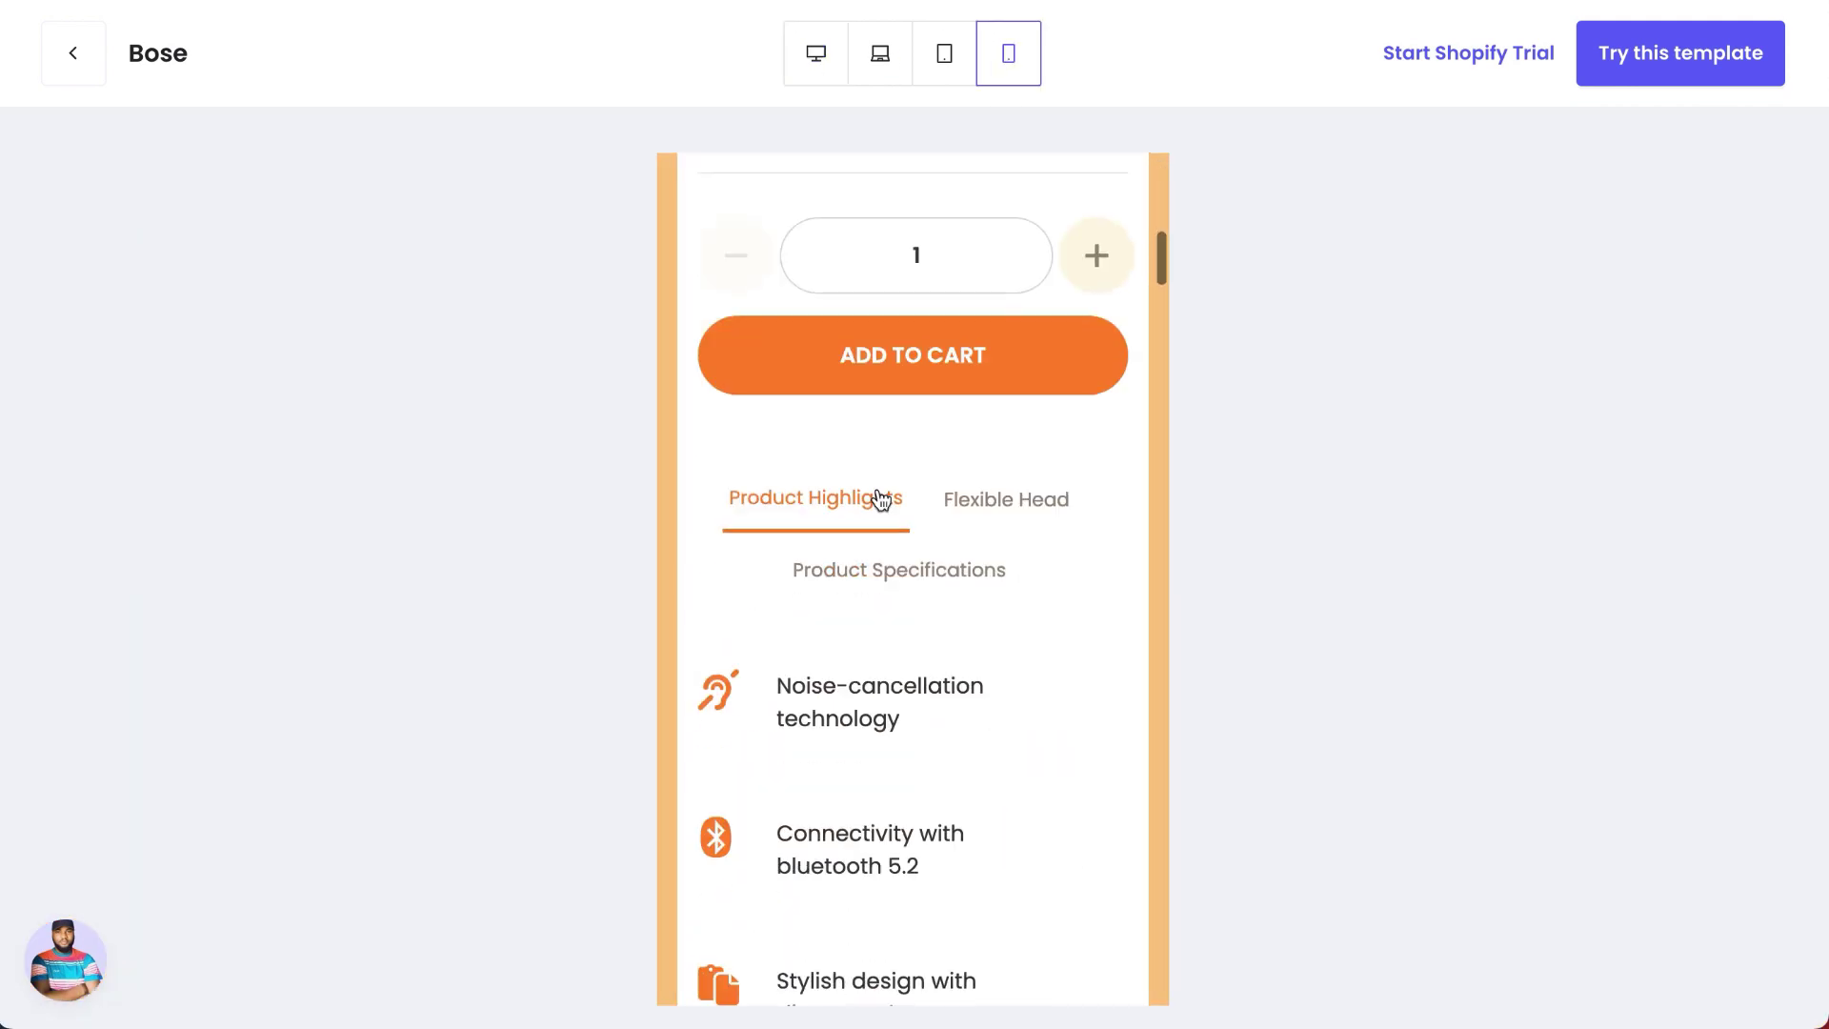
Scroll the headphone template's mobile preview through checkout perks, reviews and 'You May Also Like'
{"action": "scroll", "coordinate": [878, 490], "scroll_direction": "down", "scroll_amount": 15}
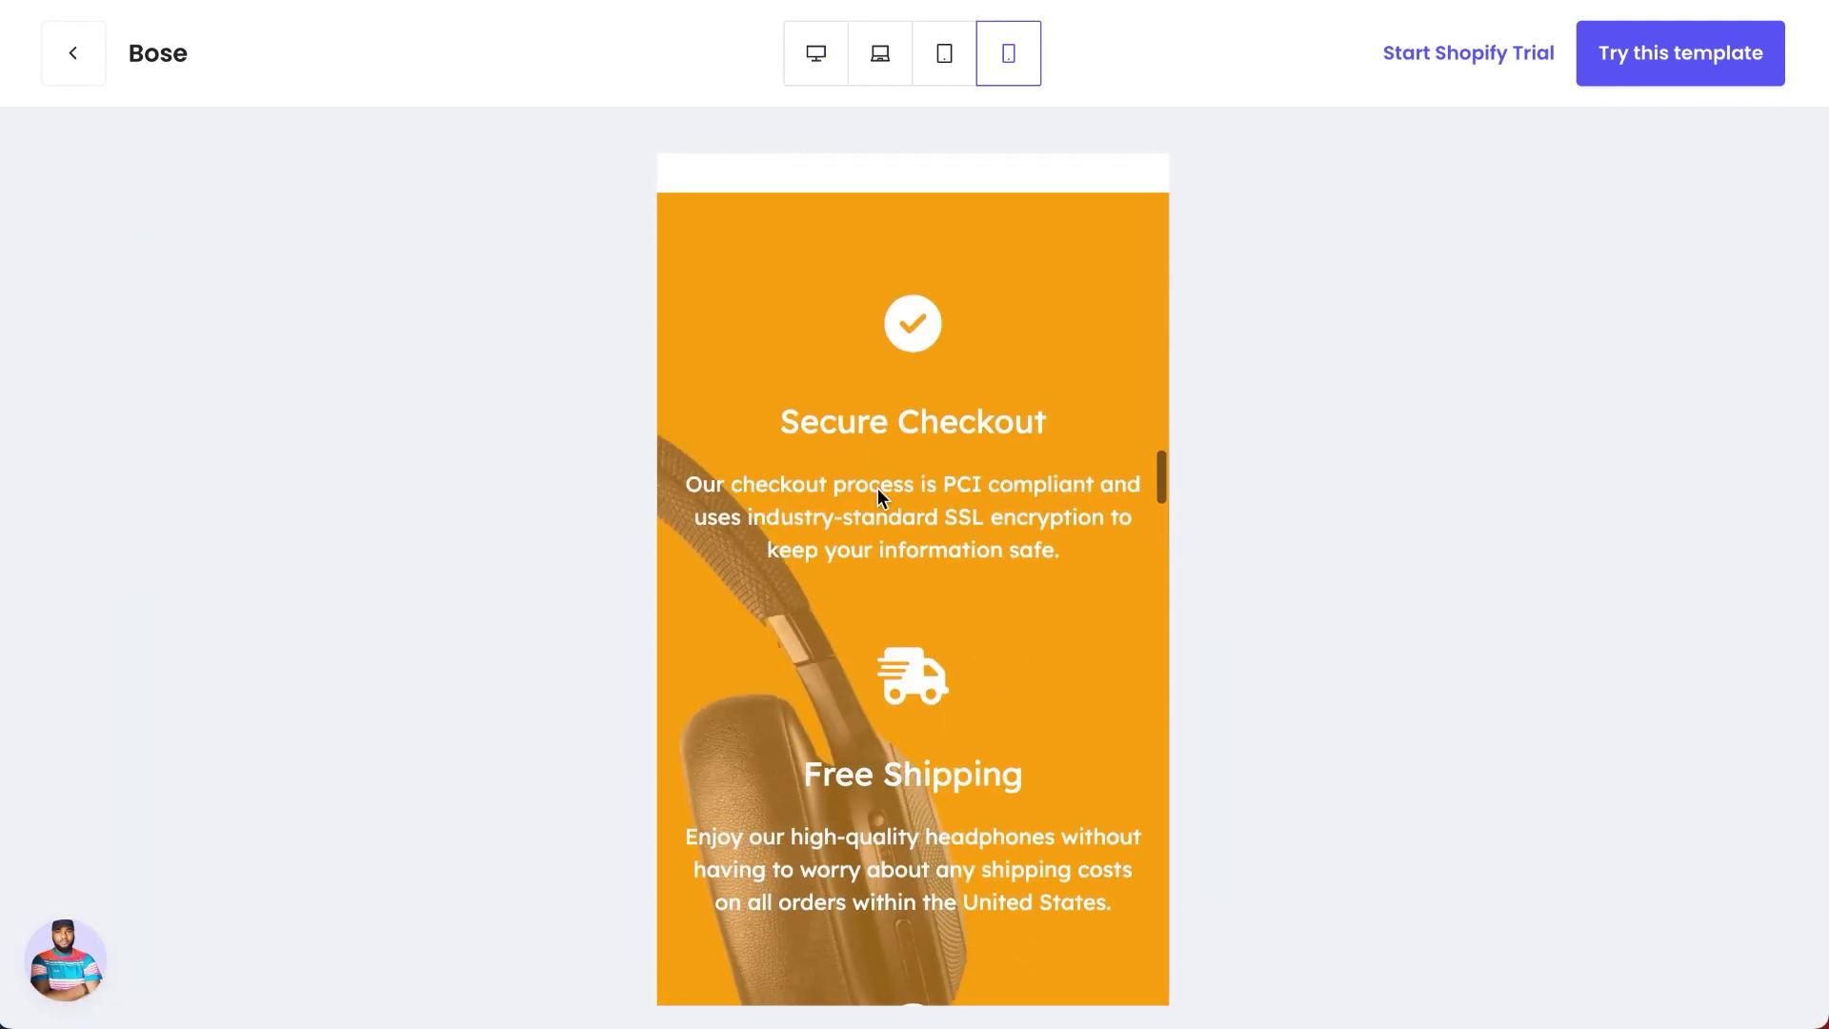
{"action": "scroll", "coordinate": [877, 487], "scroll_direction": "down", "scroll_amount": 20}
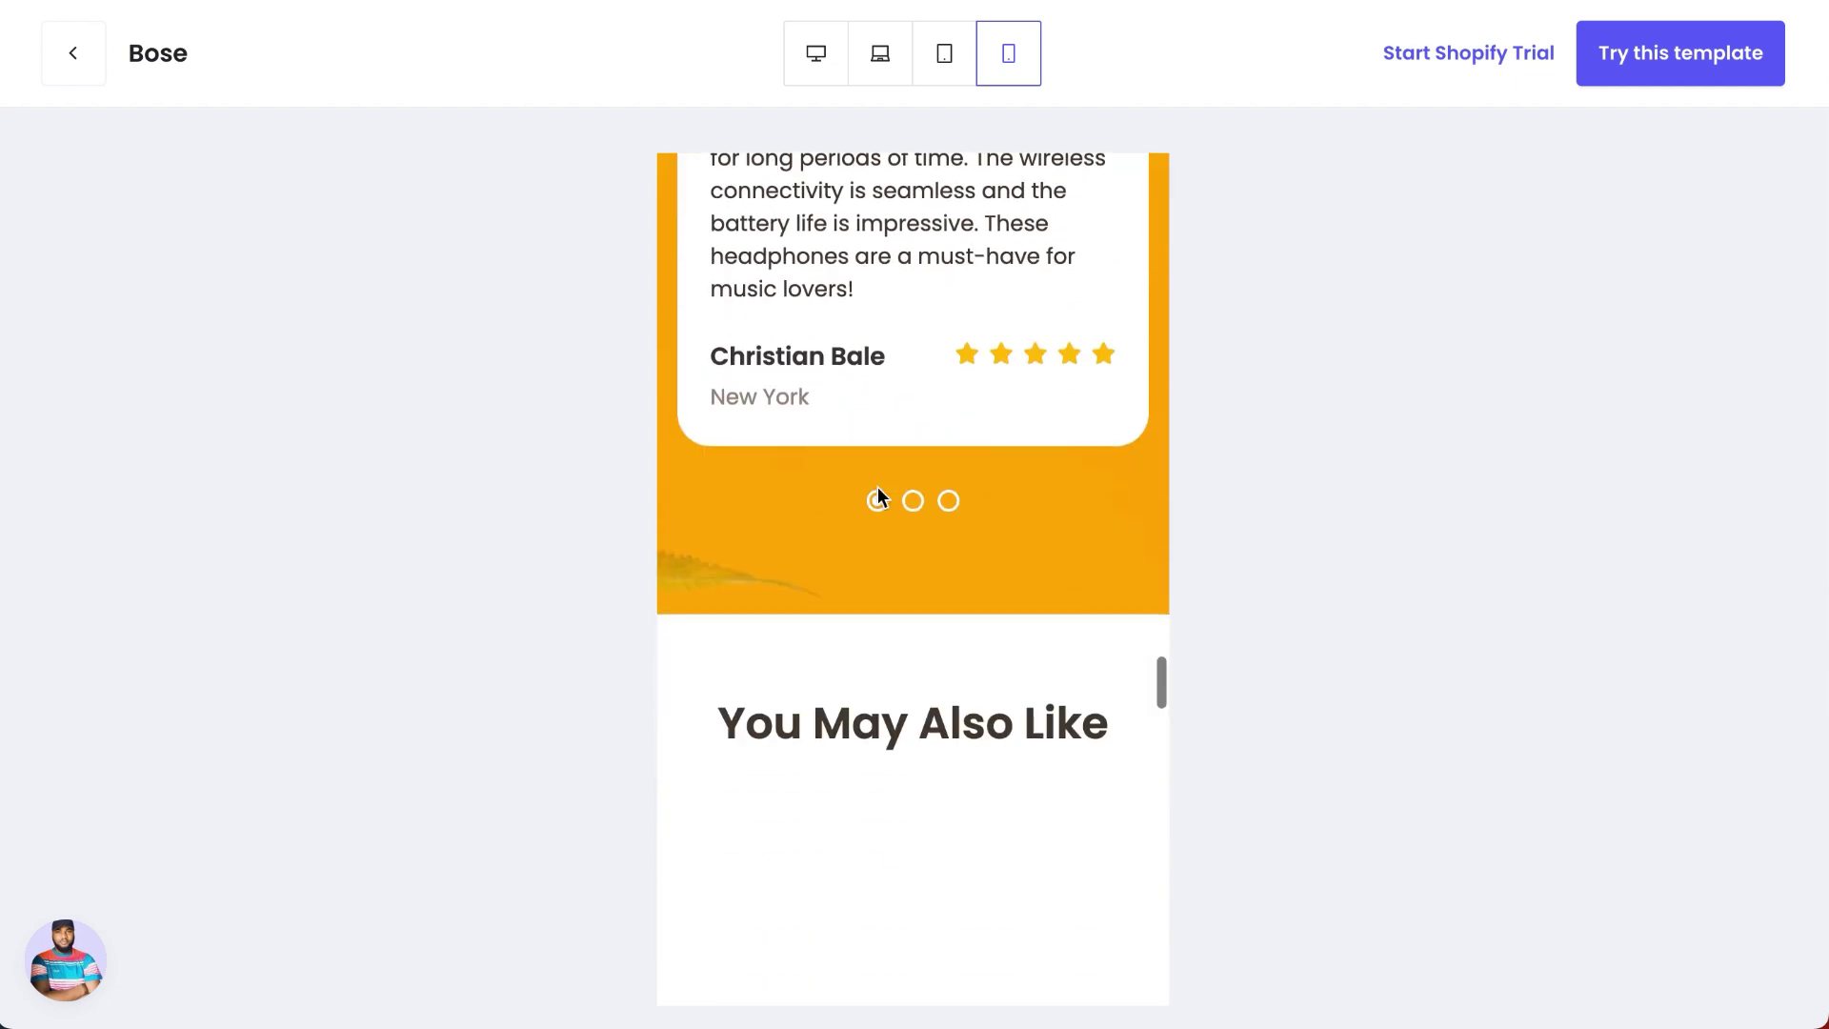
{"action": "scroll", "coordinate": [877, 488], "scroll_direction": "down", "scroll_amount": 15}
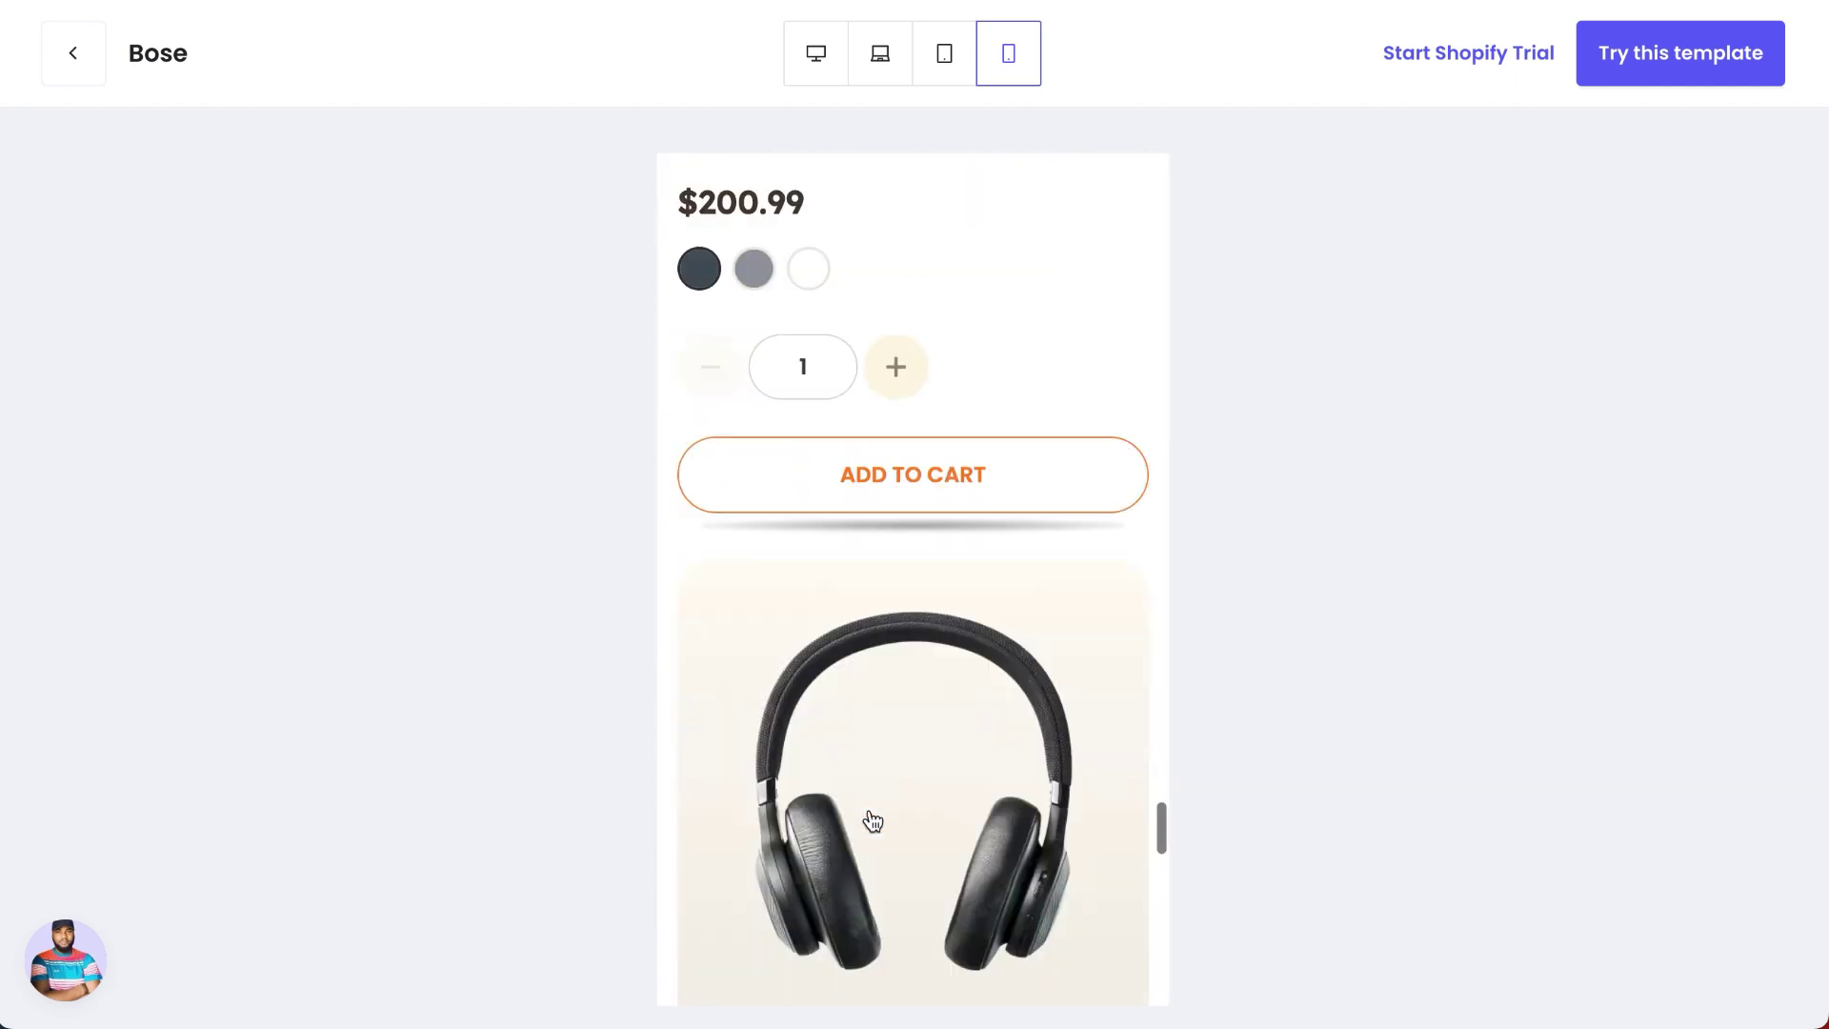
{"action": "scroll", "coordinate": [872, 820], "scroll_direction": "down", "scroll_amount": 15}
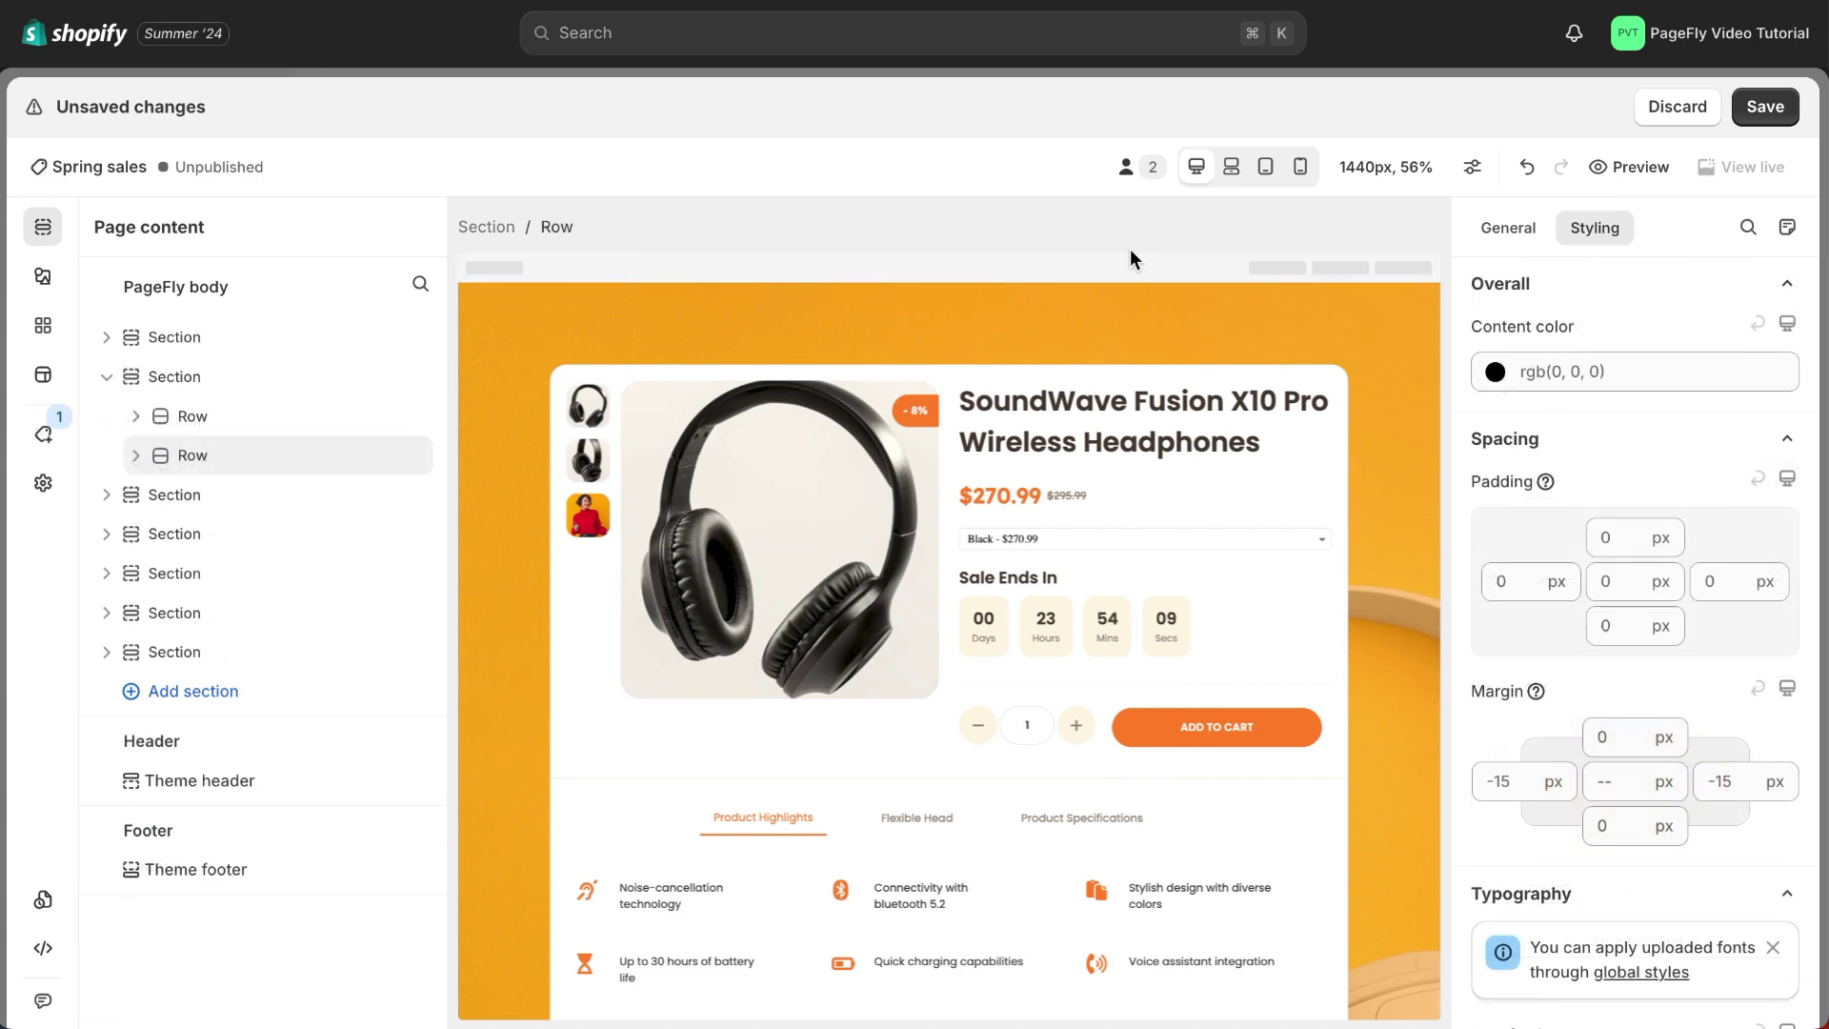
In mobile preview, set the LED Battery Indicator row to Flex display with Column reverse direction
{"action": "scroll", "coordinate": [1118, 421], "scroll_direction": "down", "scroll_amount": 5}
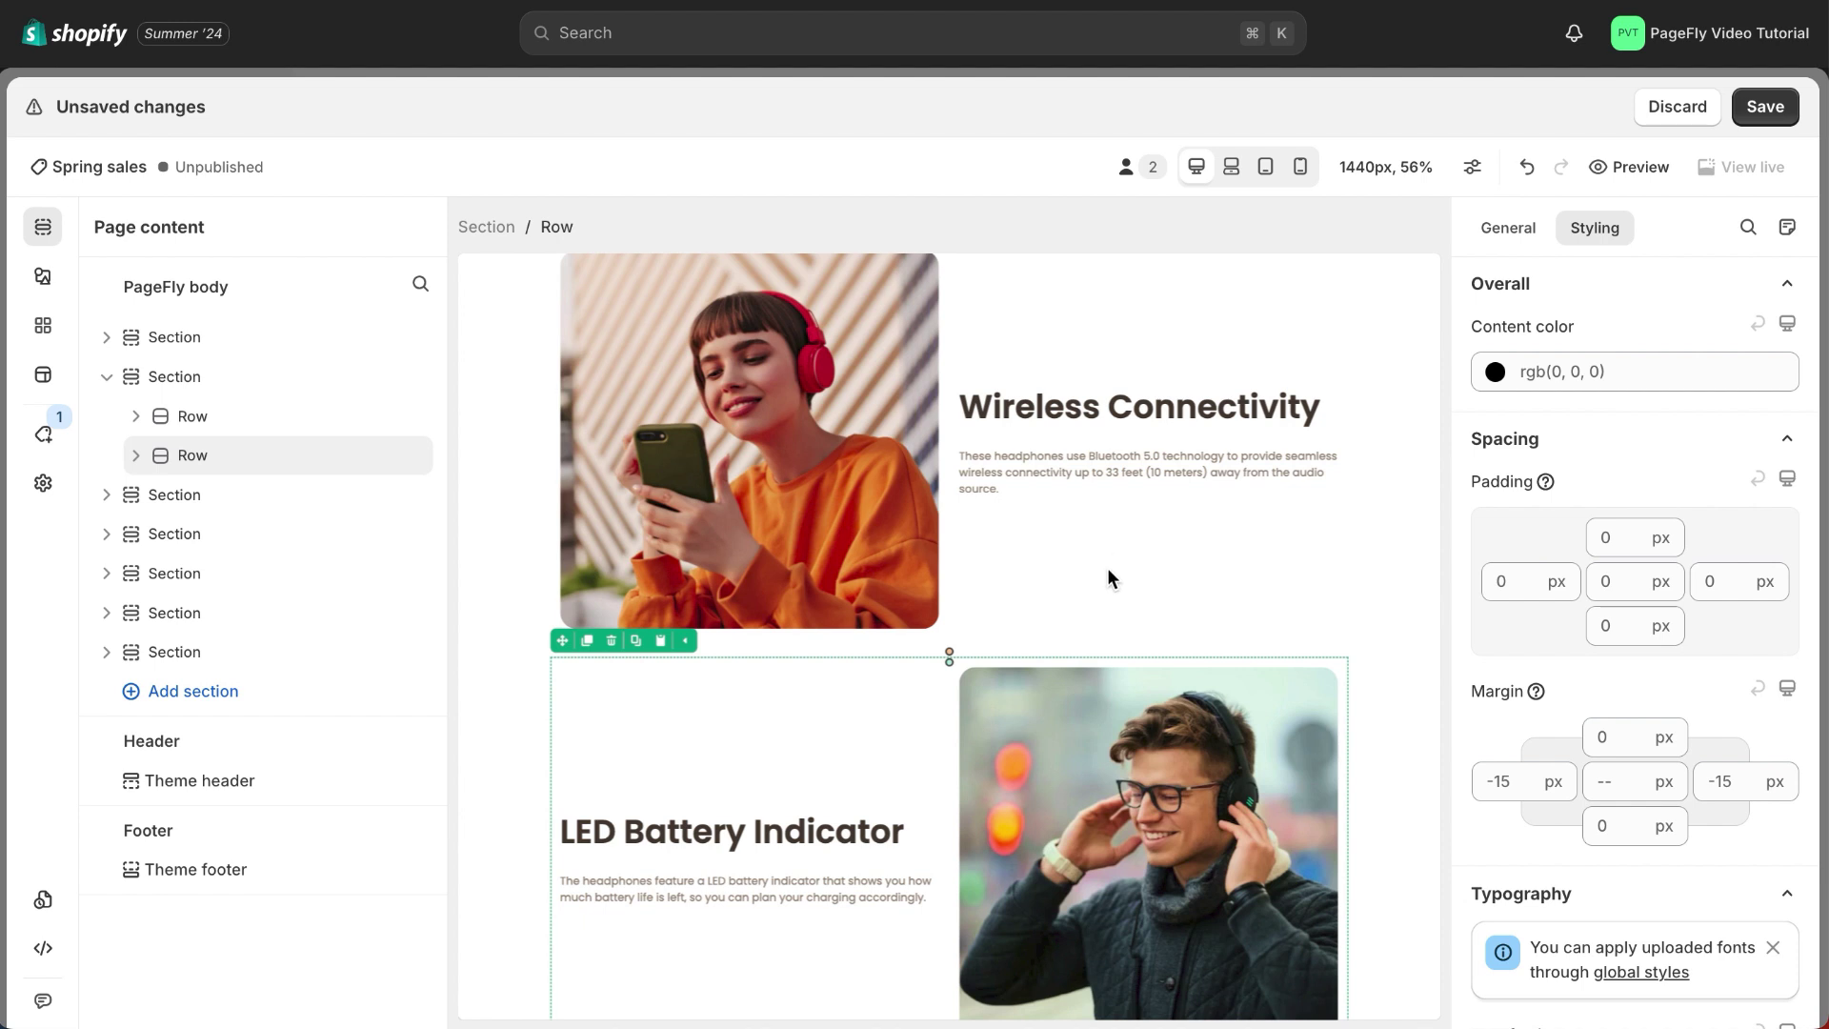
{"action": "left_click", "coordinate": [1301, 167]}
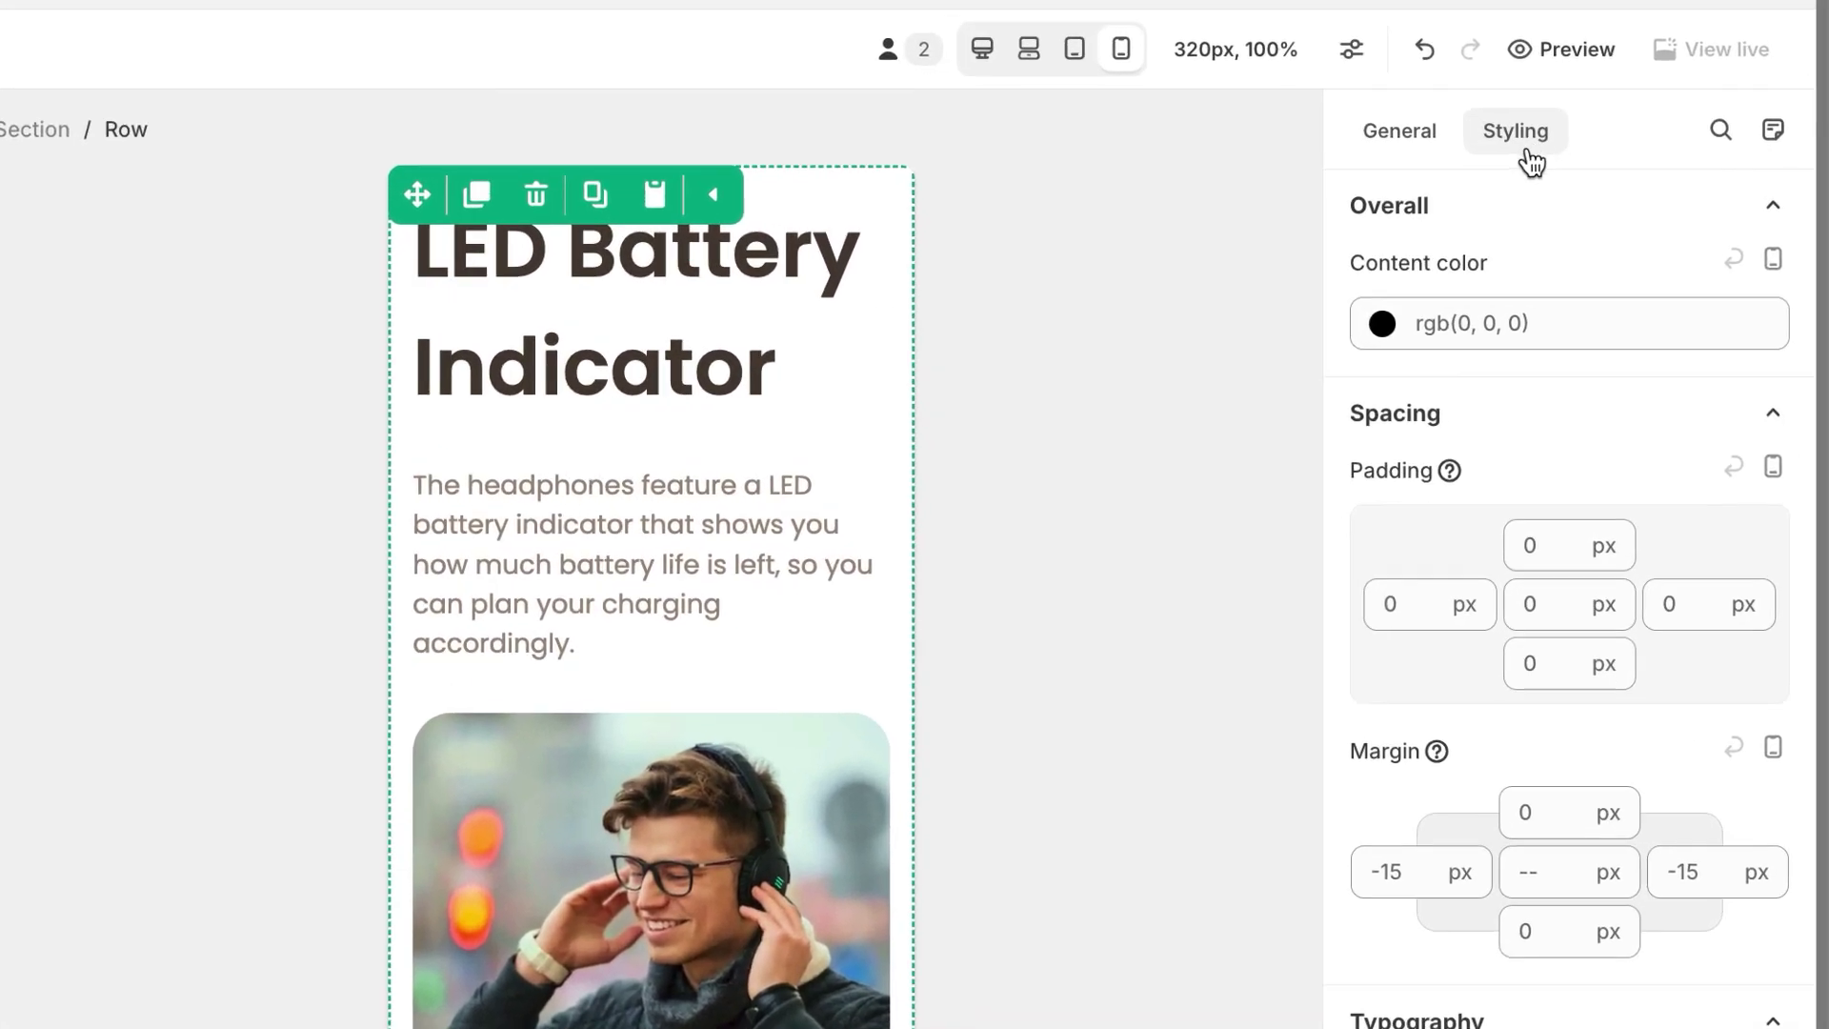
{"action": "scroll", "coordinate": [1514, 403], "scroll_direction": "down", "scroll_amount": 10}
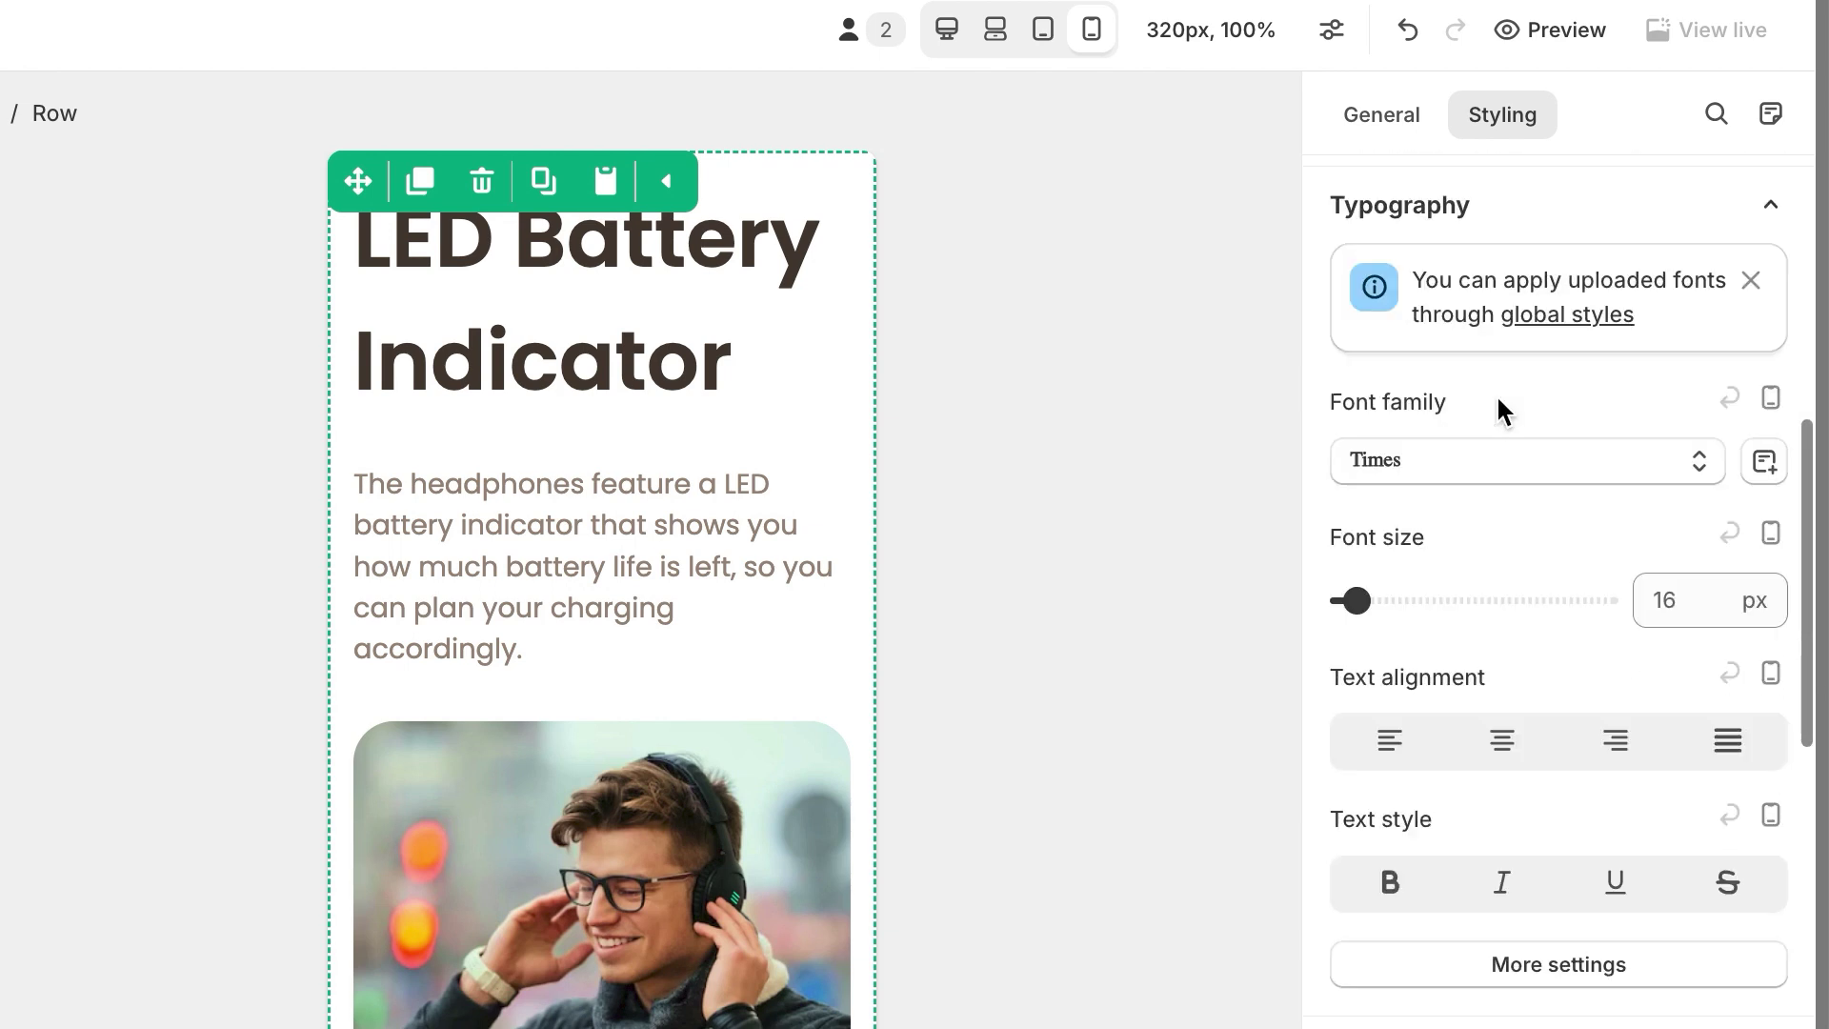
{"action": "scroll", "coordinate": [1503, 412], "scroll_direction": "down", "scroll_amount": 5}
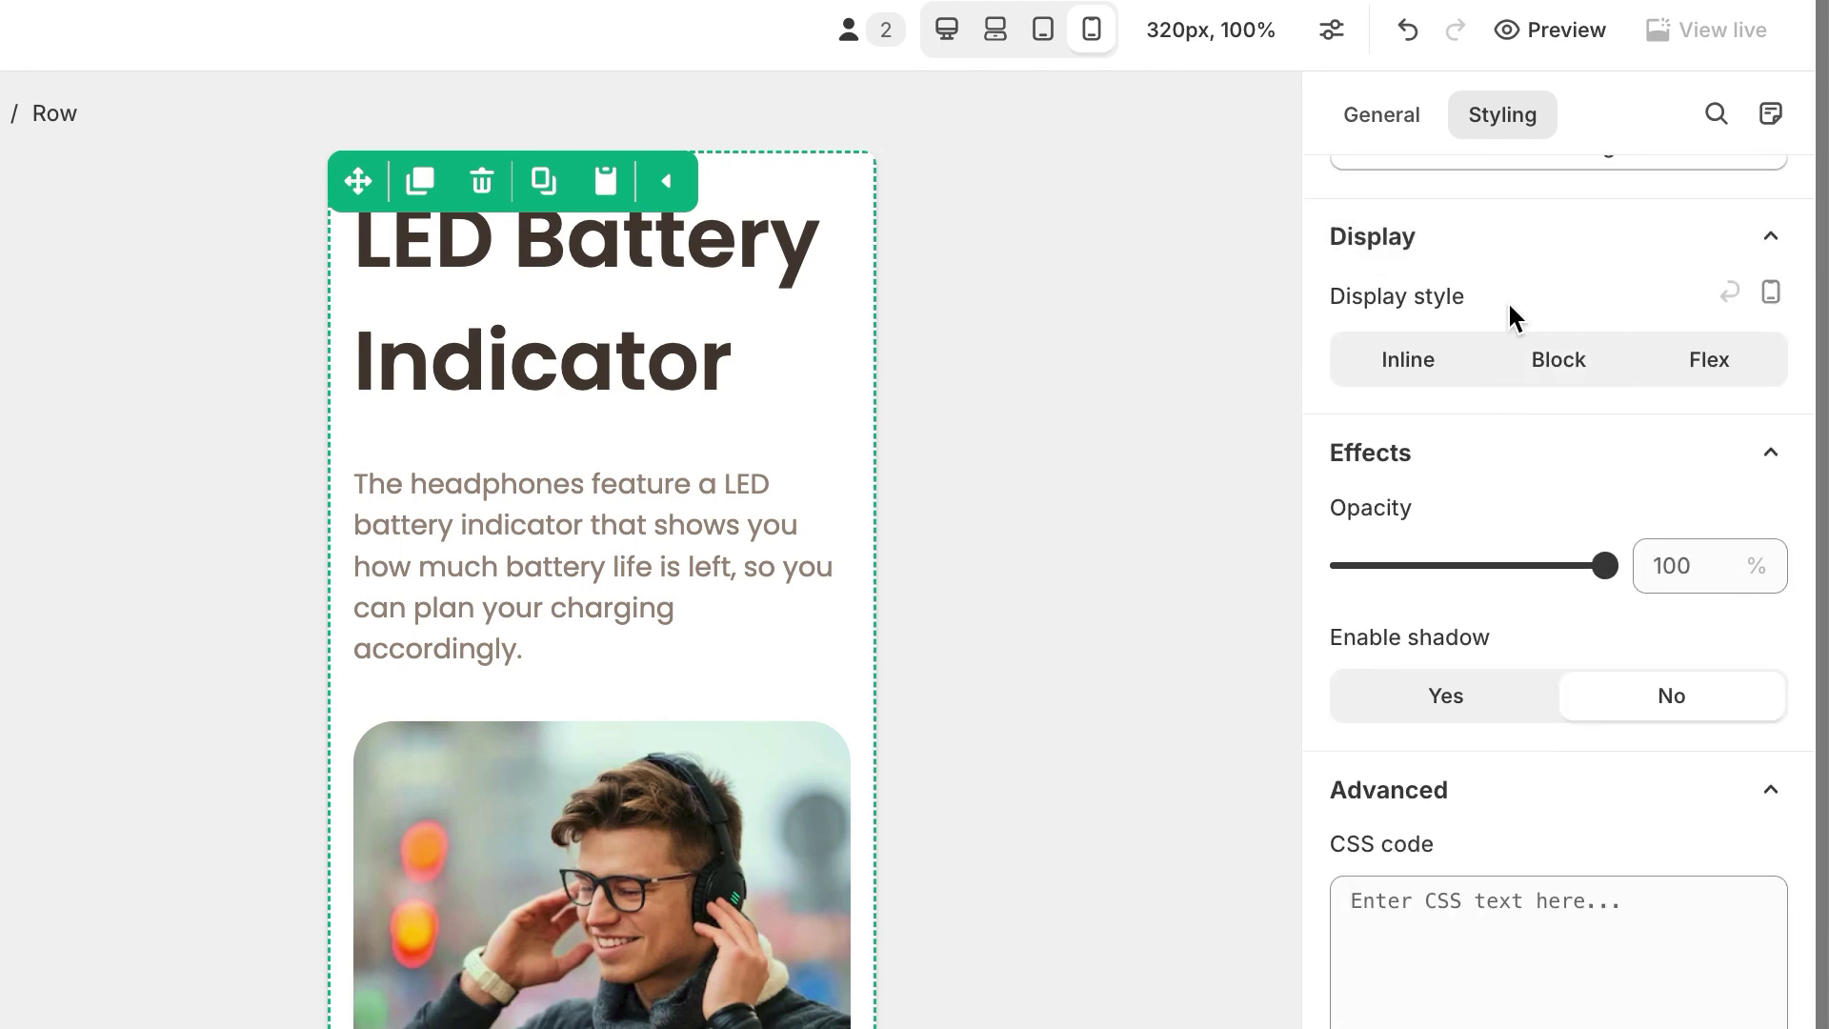
{"action": "left_click", "coordinate": [1701, 343]}
{"action": "scroll", "coordinate": [1472, 488], "scroll_direction": "down", "scroll_amount": 4}
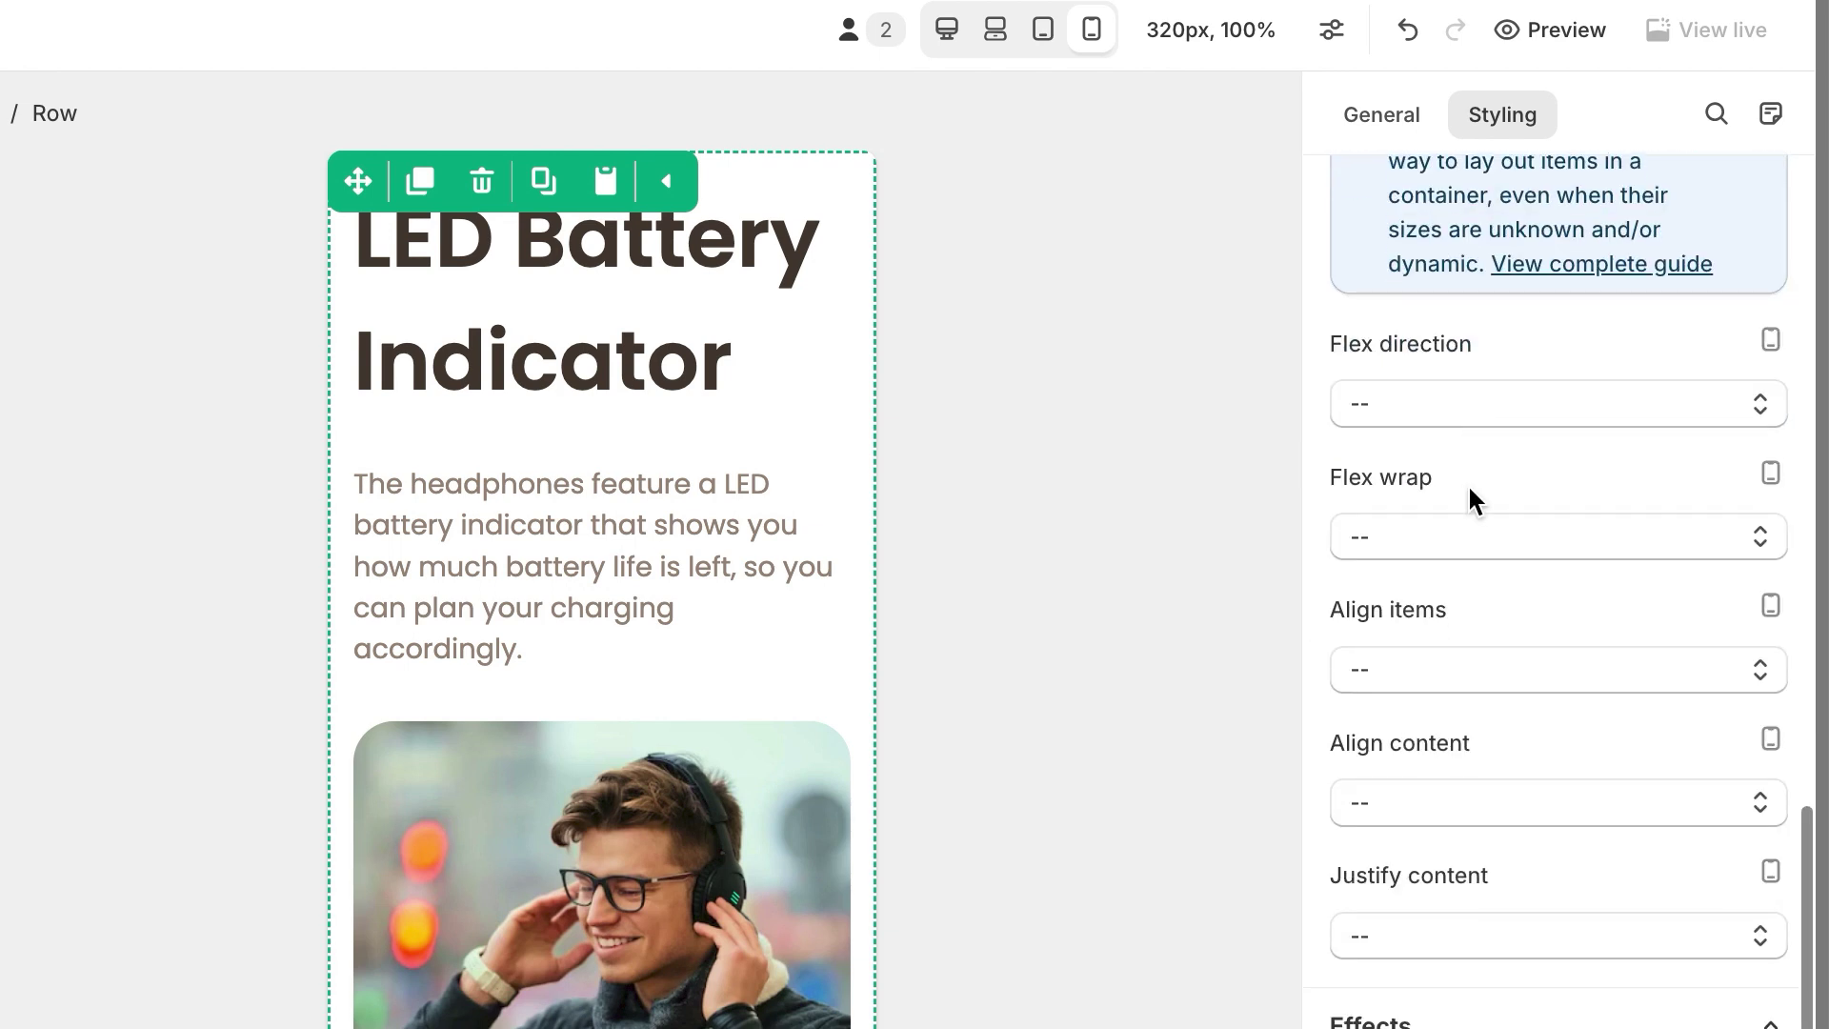
{"action": "left_click", "coordinate": [1513, 339]}
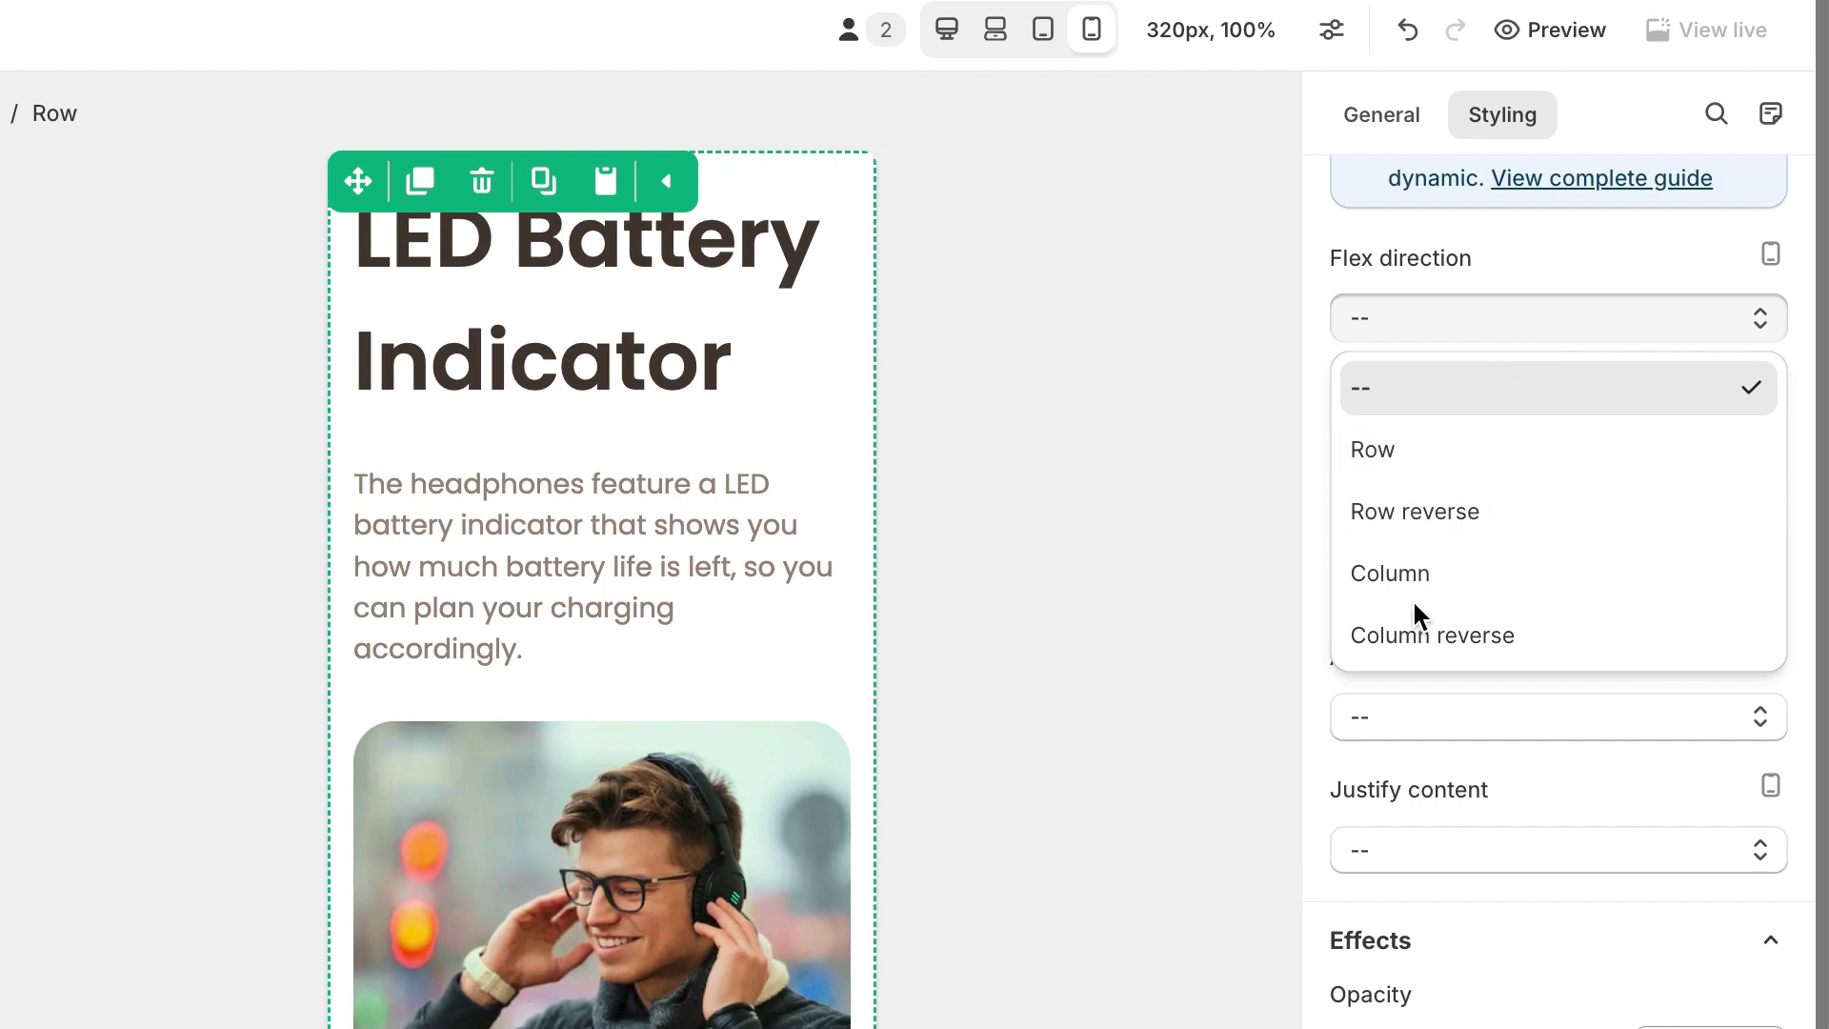
{"action": "left_click", "coordinate": [1410, 644]}
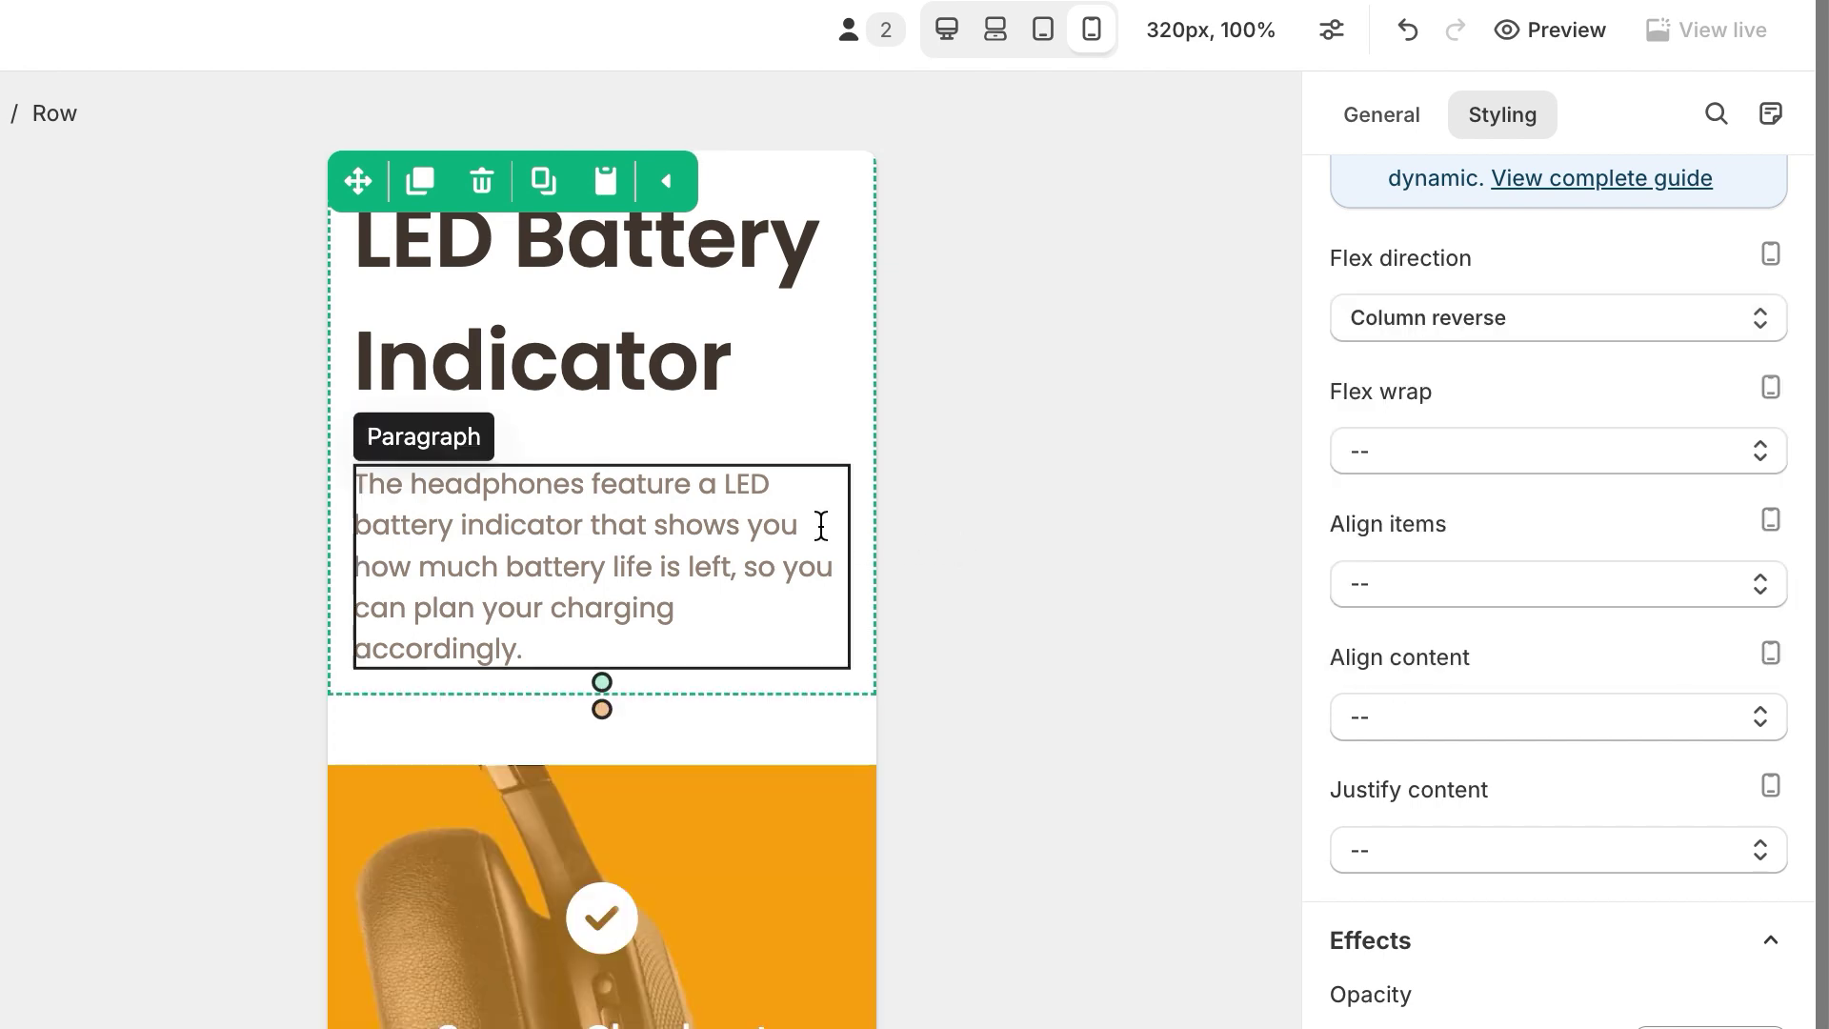
{"action": "scroll", "coordinate": [798, 522], "scroll_direction": "up", "scroll_amount": 7}
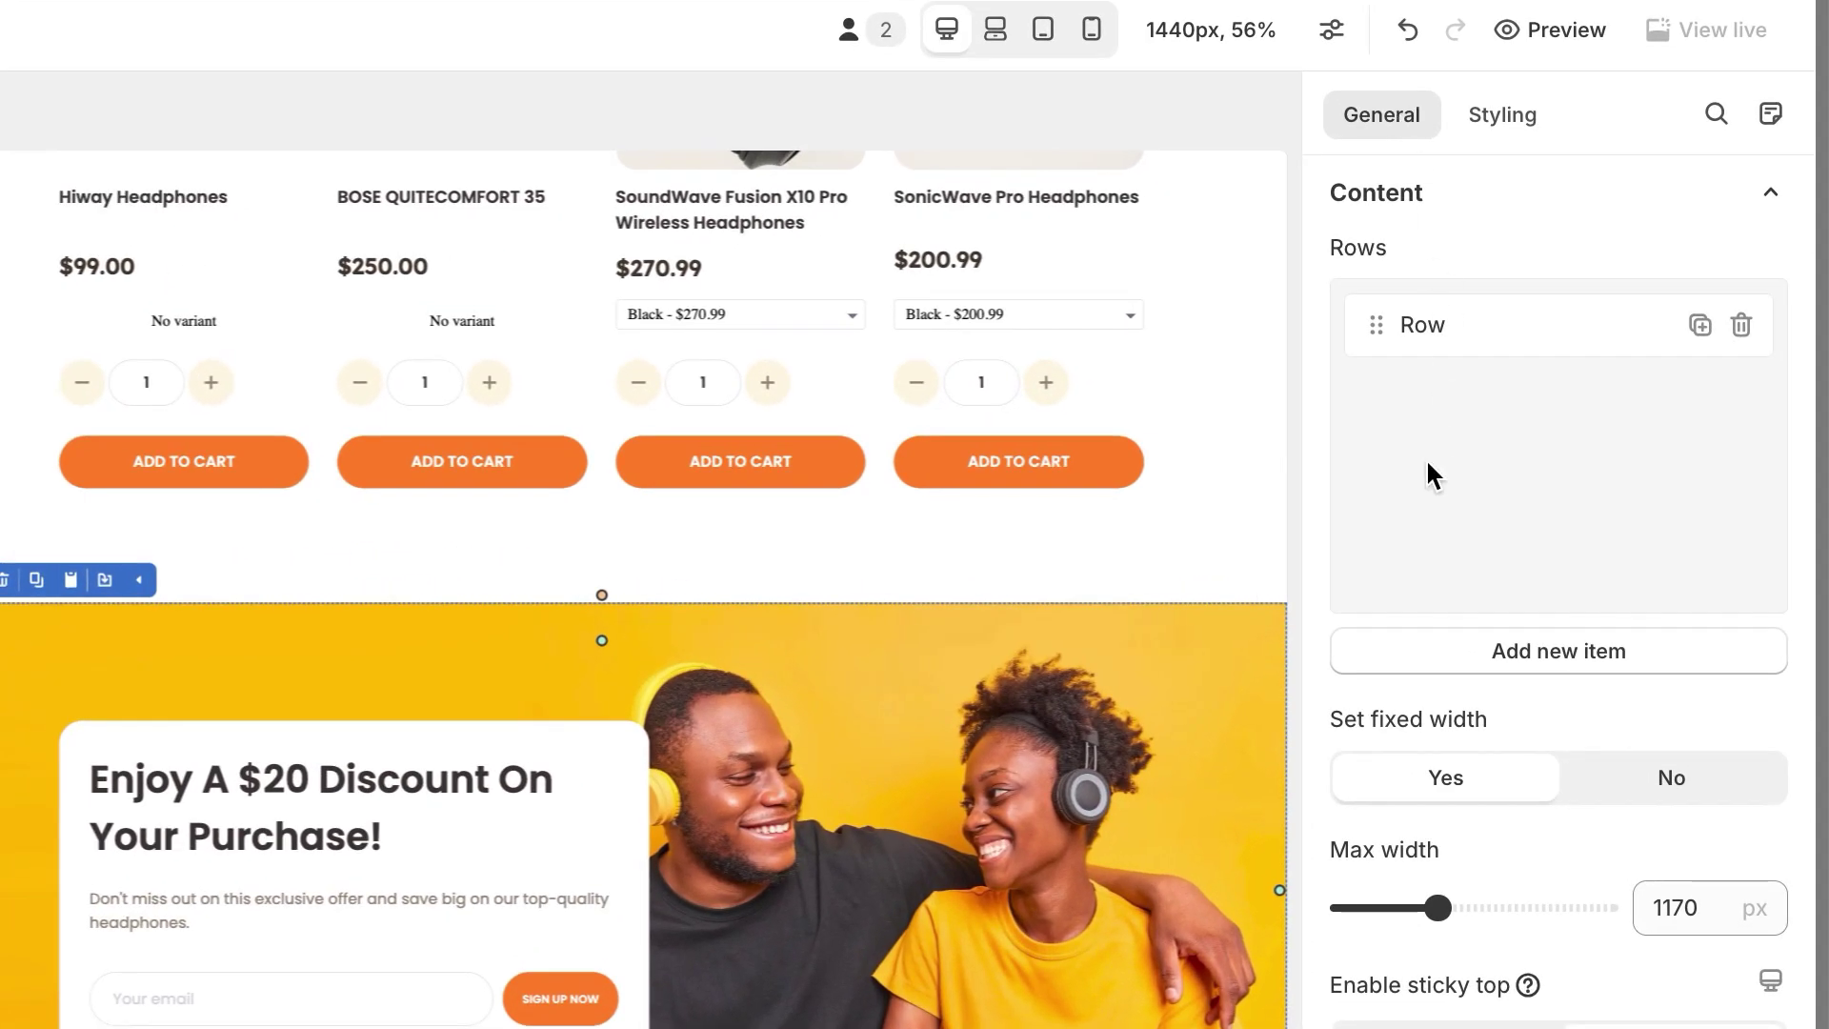
Hide the '$20 Discount' banner on desktop, laptop and tablet, then check it at mobile width
{"action": "scroll", "coordinate": [1426, 458], "scroll_direction": "down", "scroll_amount": 10}
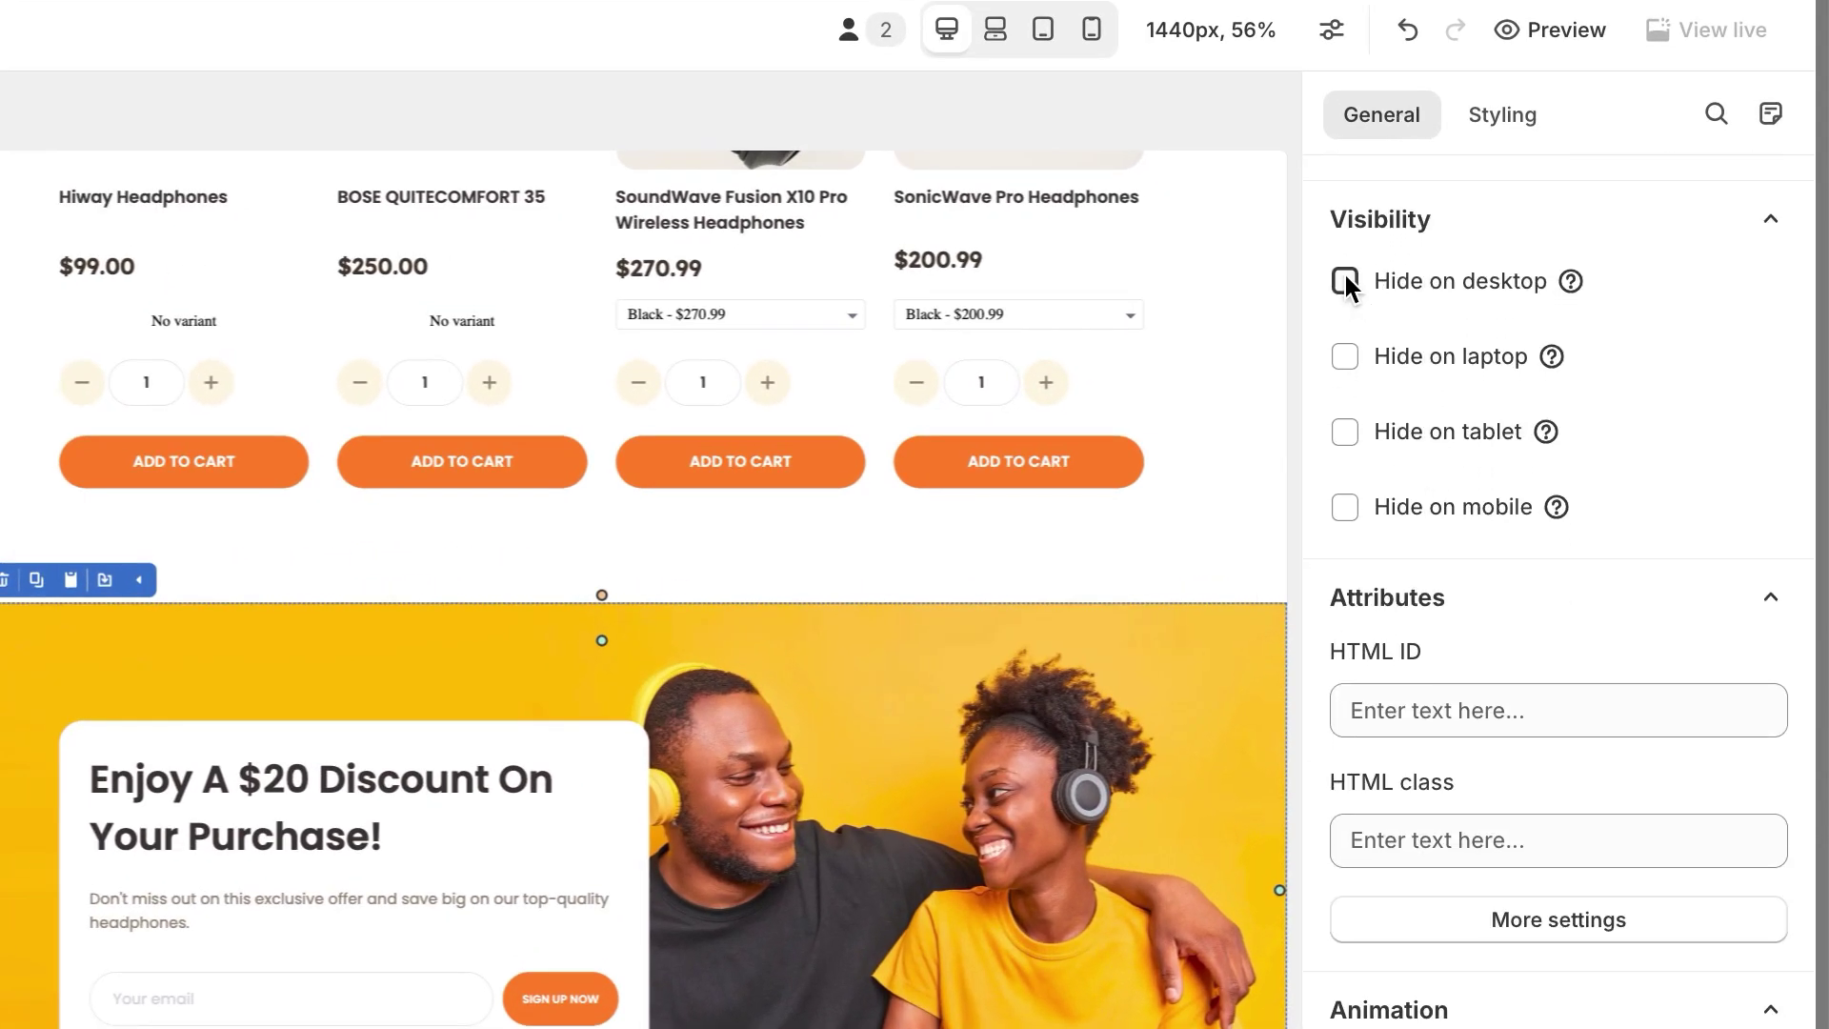
{"action": "left_click", "coordinate": [1345, 282]}
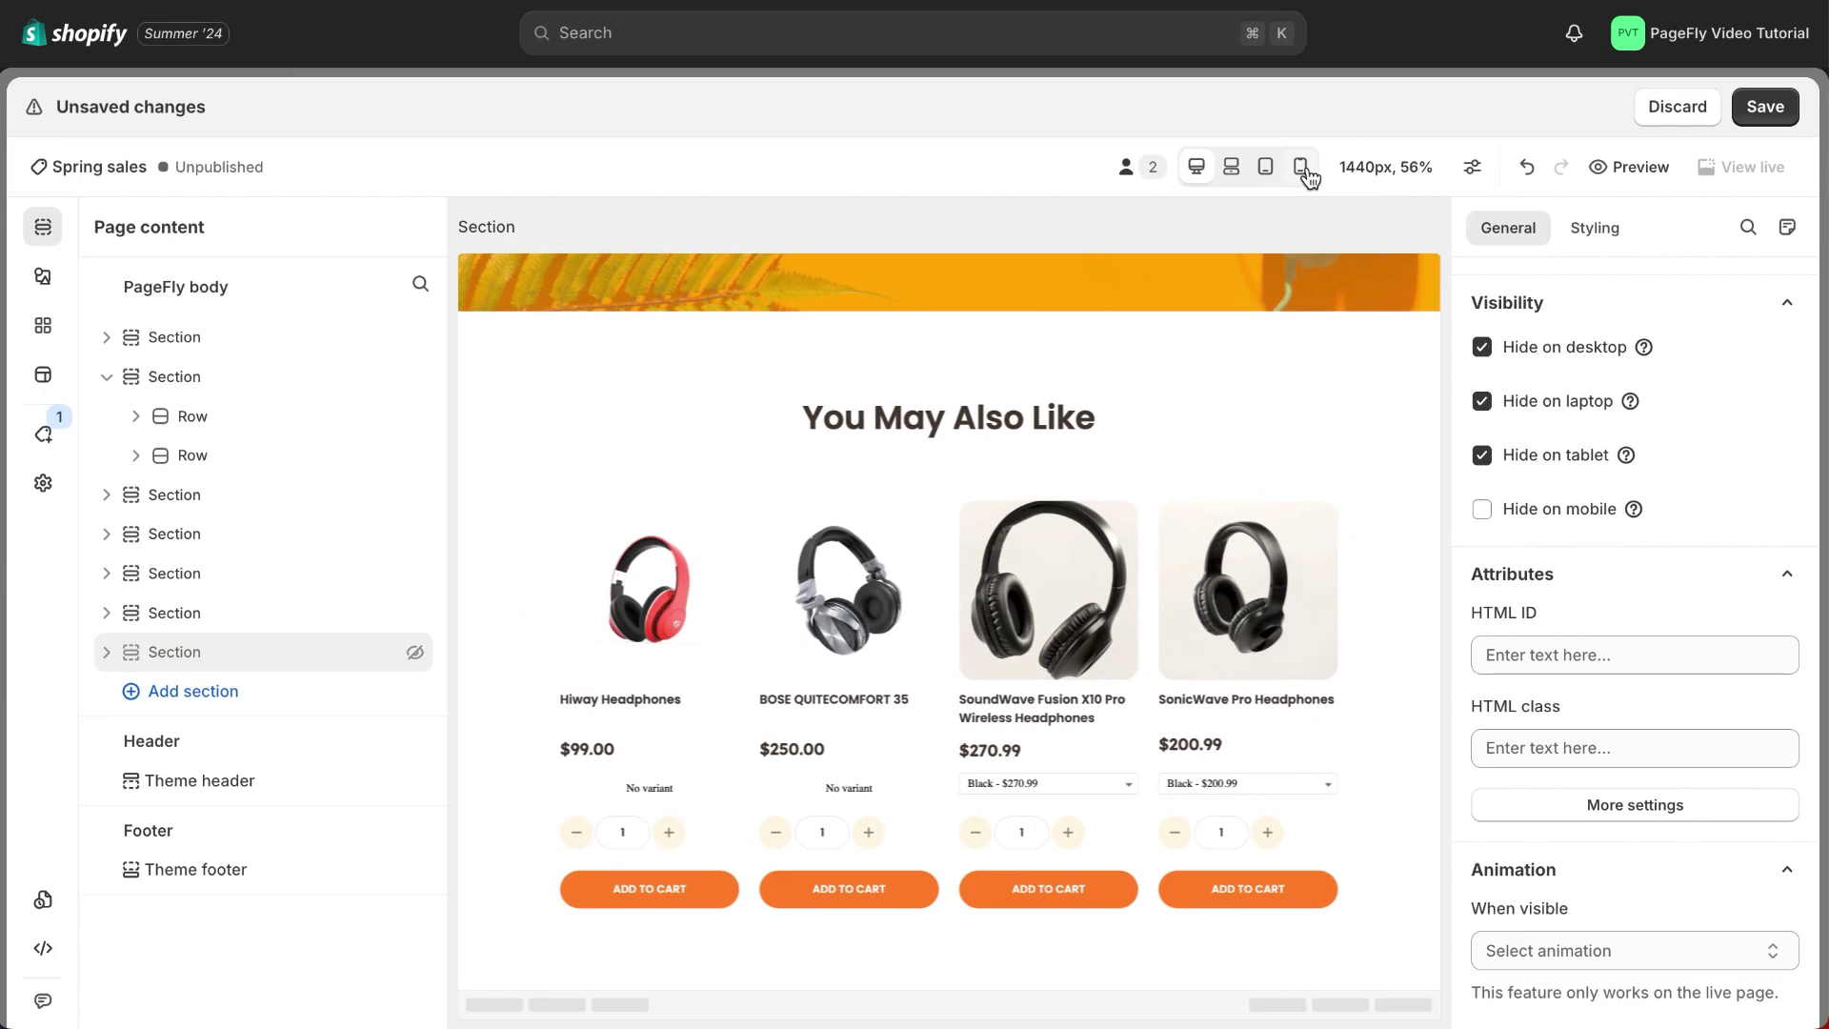
{"action": "left_click", "coordinate": [1092, 29]}
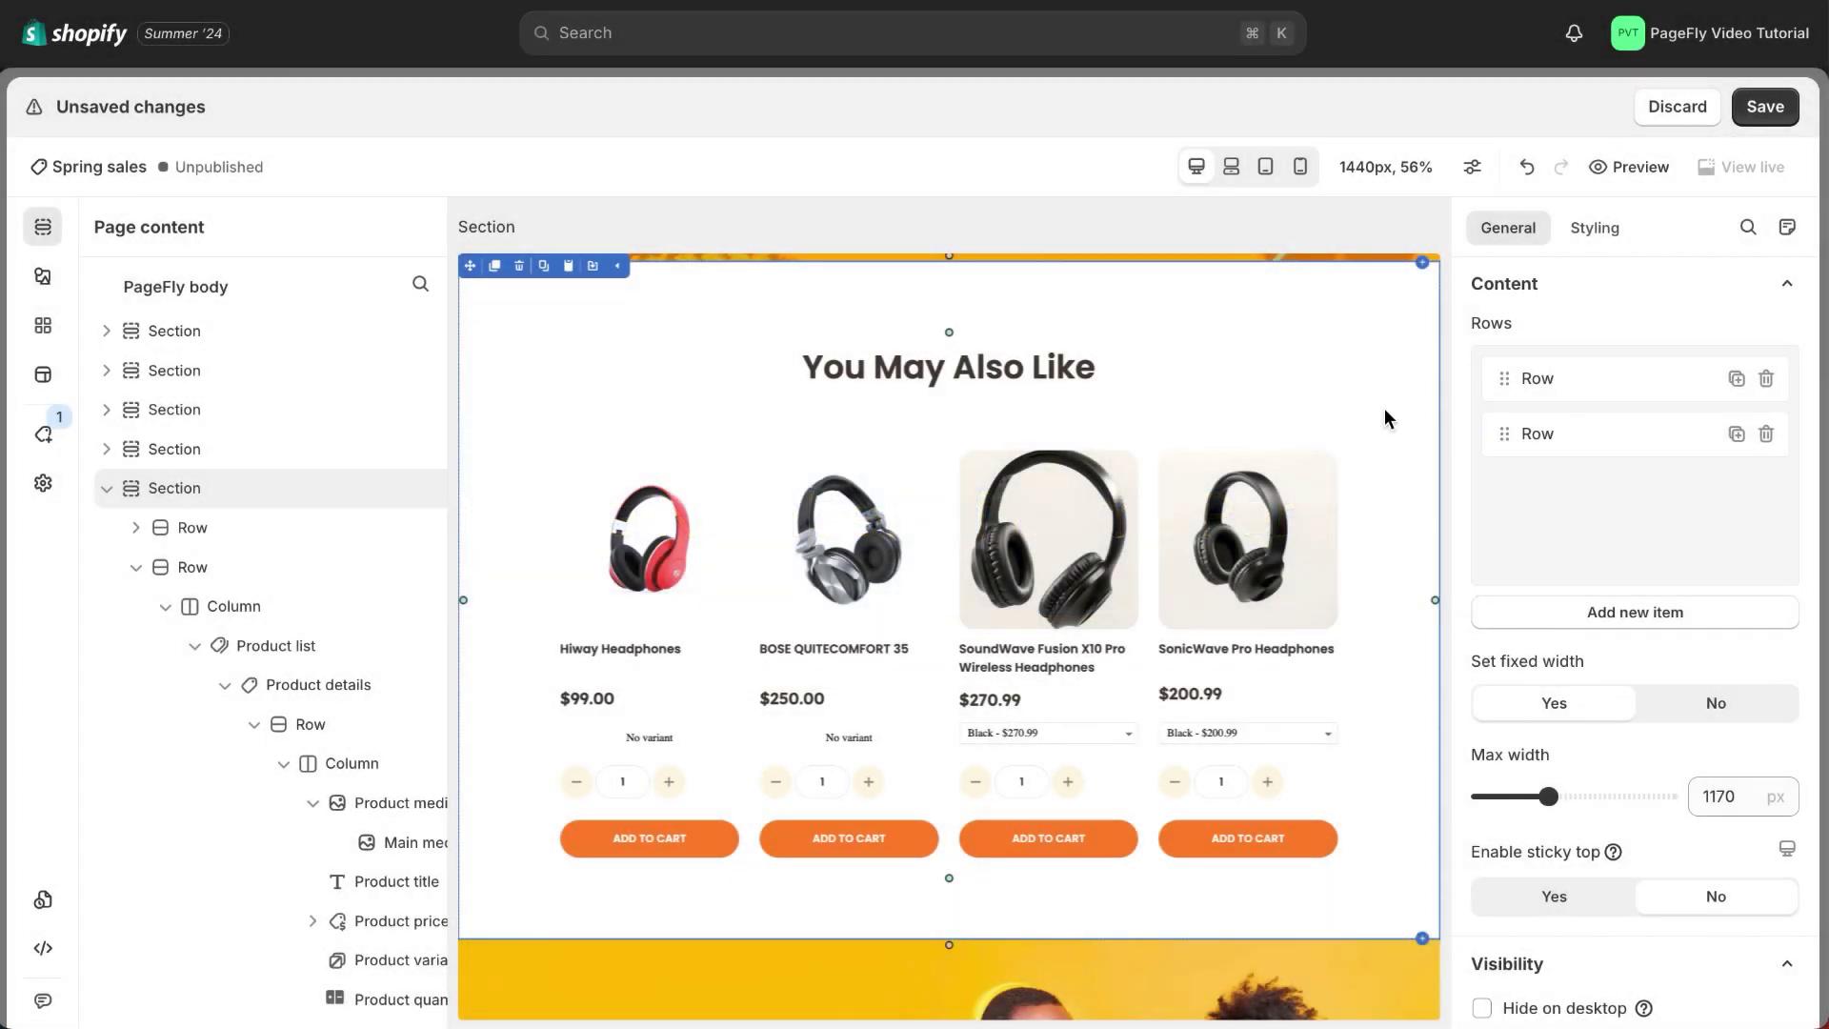
Switch to mobile preview and select the whole Product list element
{"action": "left_click", "coordinate": [1300, 166]}
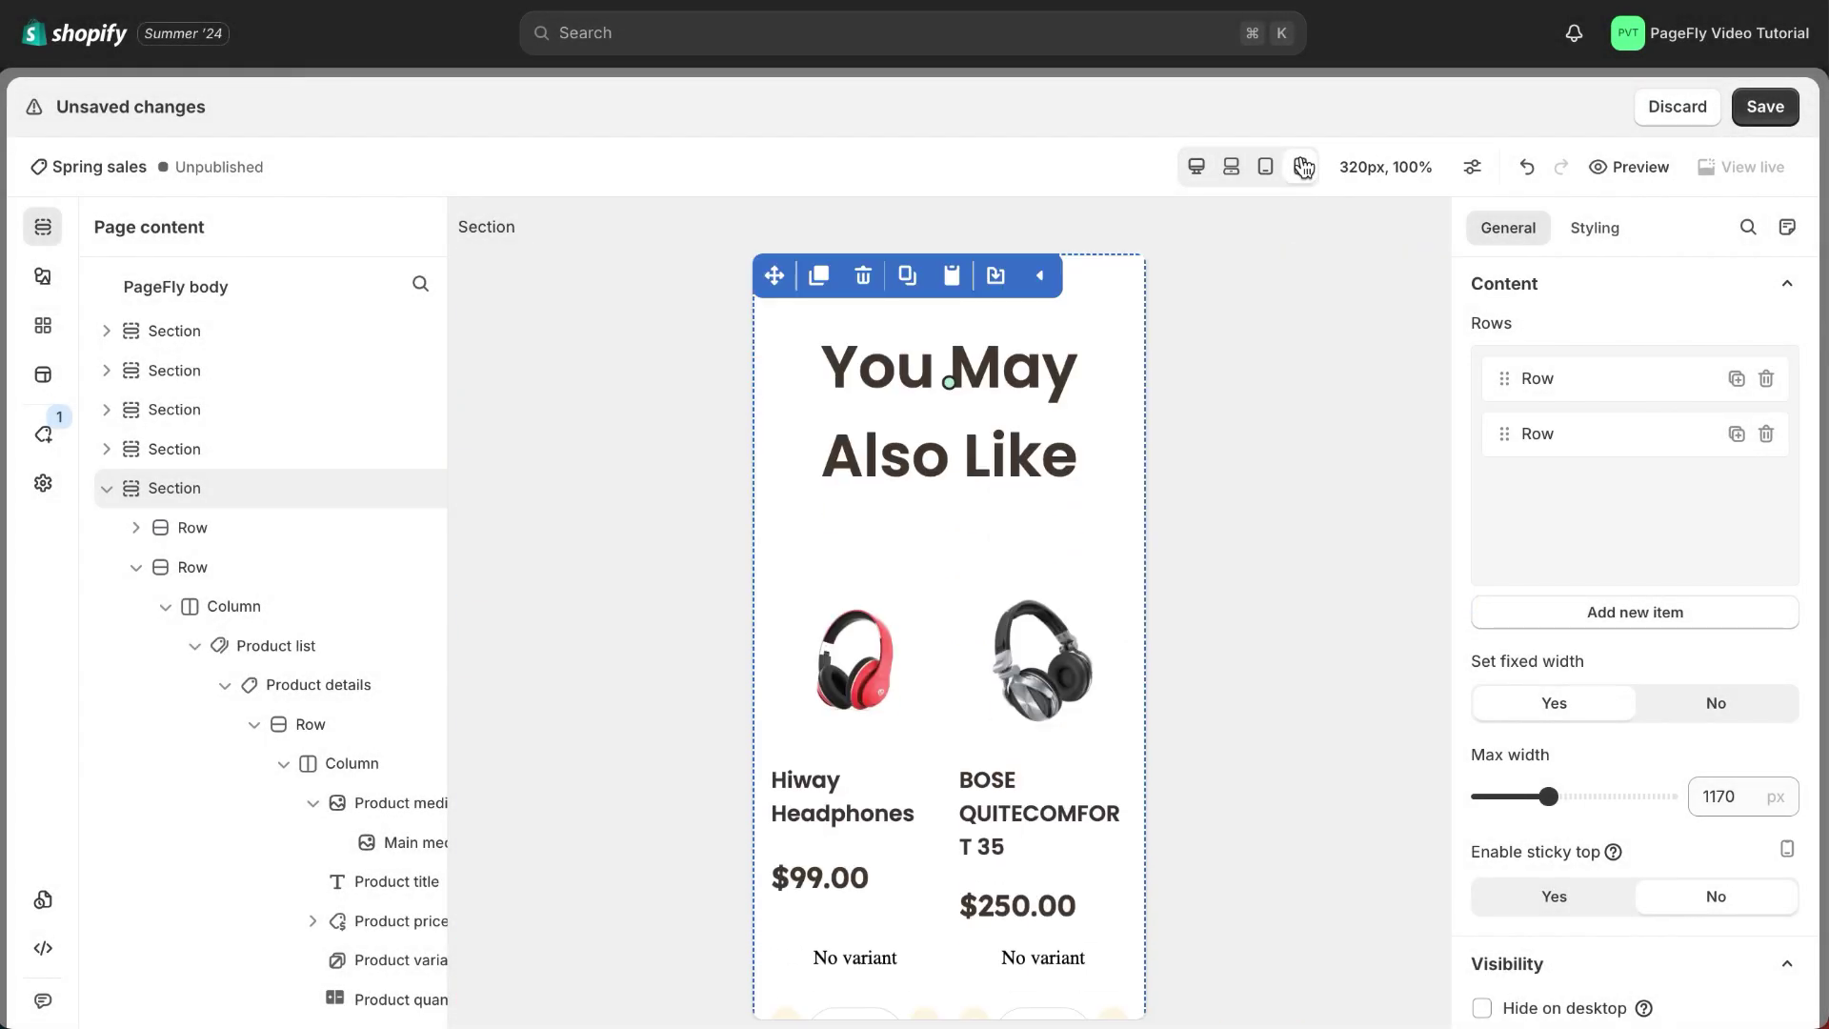
{"action": "scroll", "coordinate": [1032, 633], "scroll_direction": "down", "scroll_amount": 4}
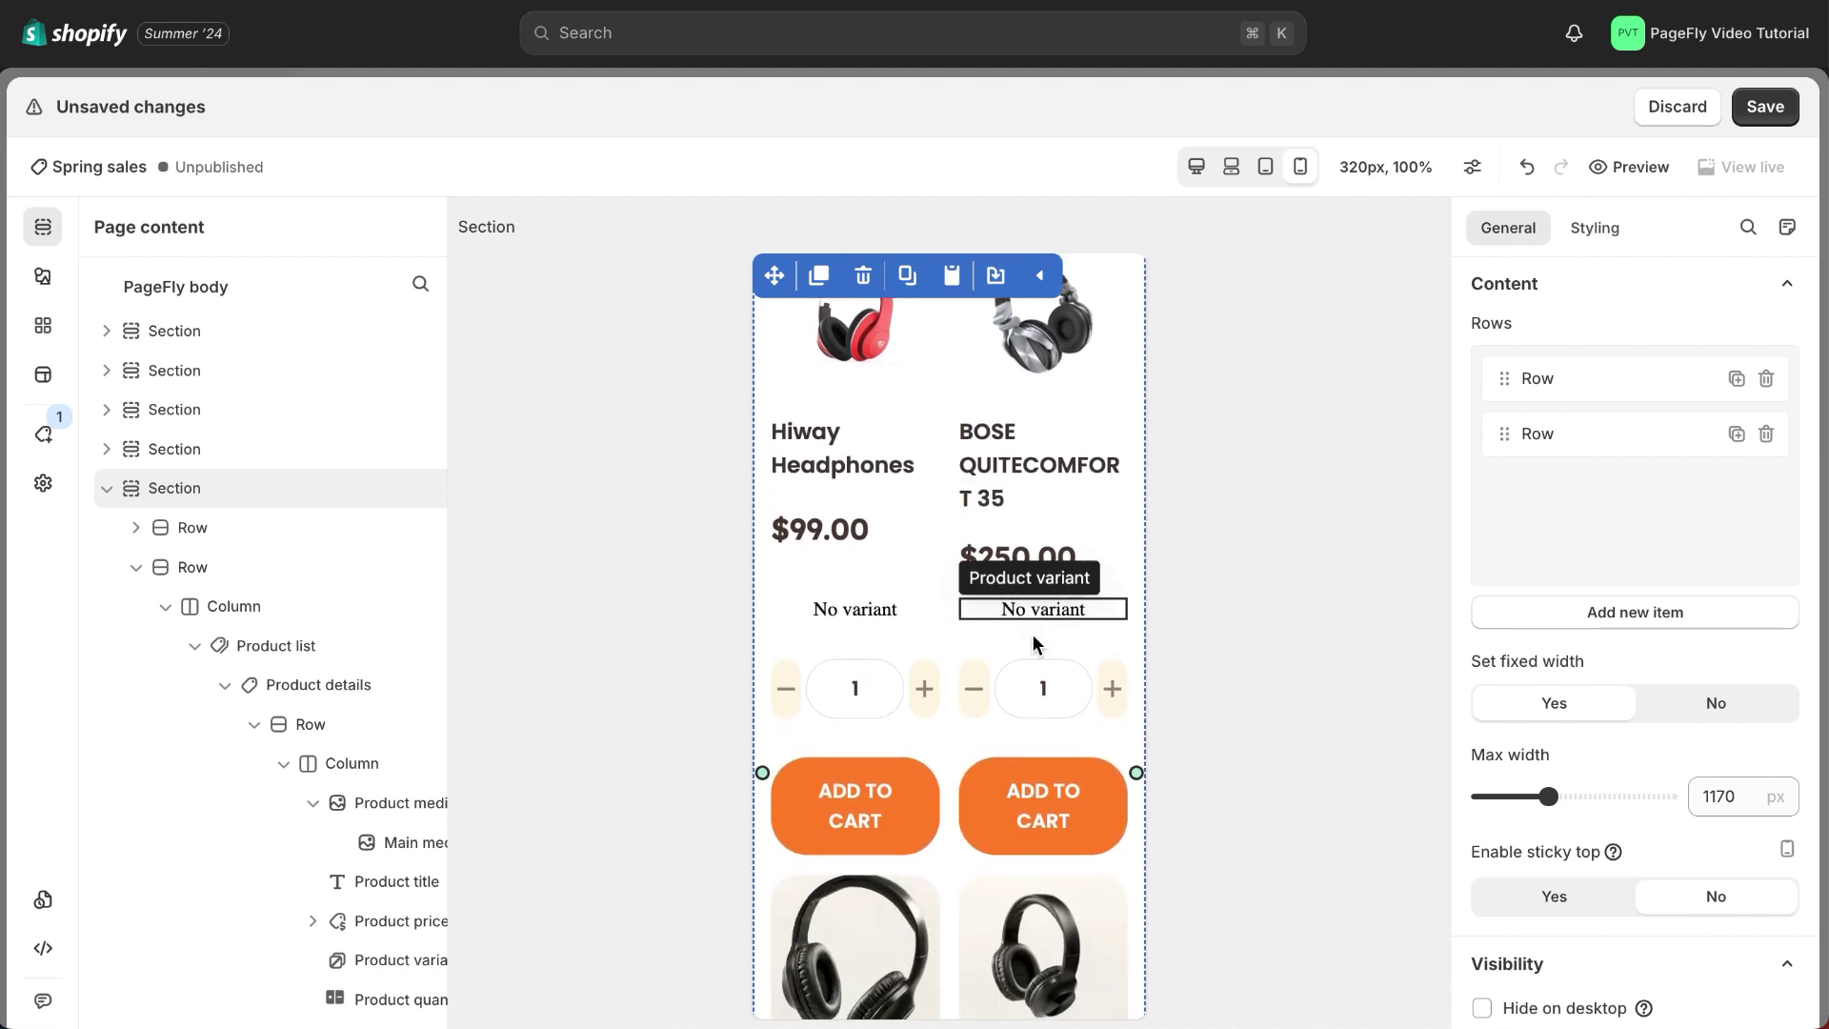
{"action": "scroll", "coordinate": [1034, 636], "scroll_direction": "down", "scroll_amount": 4}
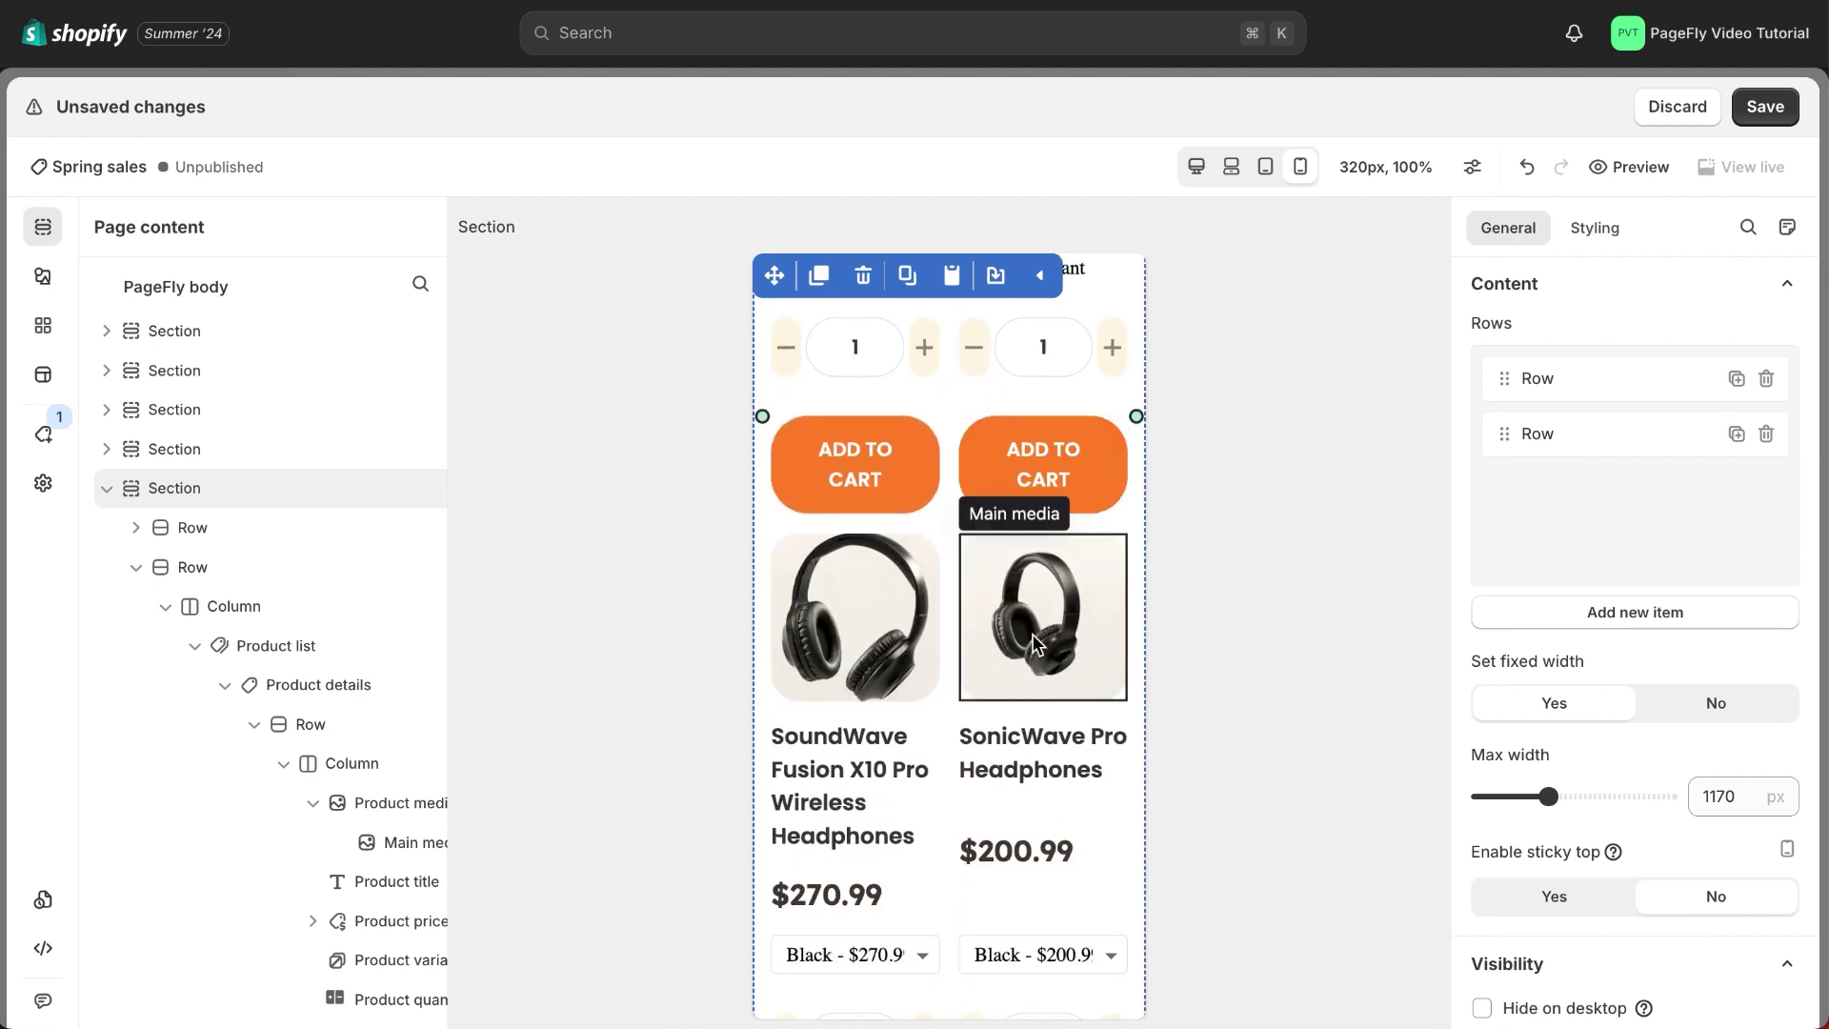
{"action": "scroll", "coordinate": [1034, 639], "scroll_direction": "down", "scroll_amount": 4}
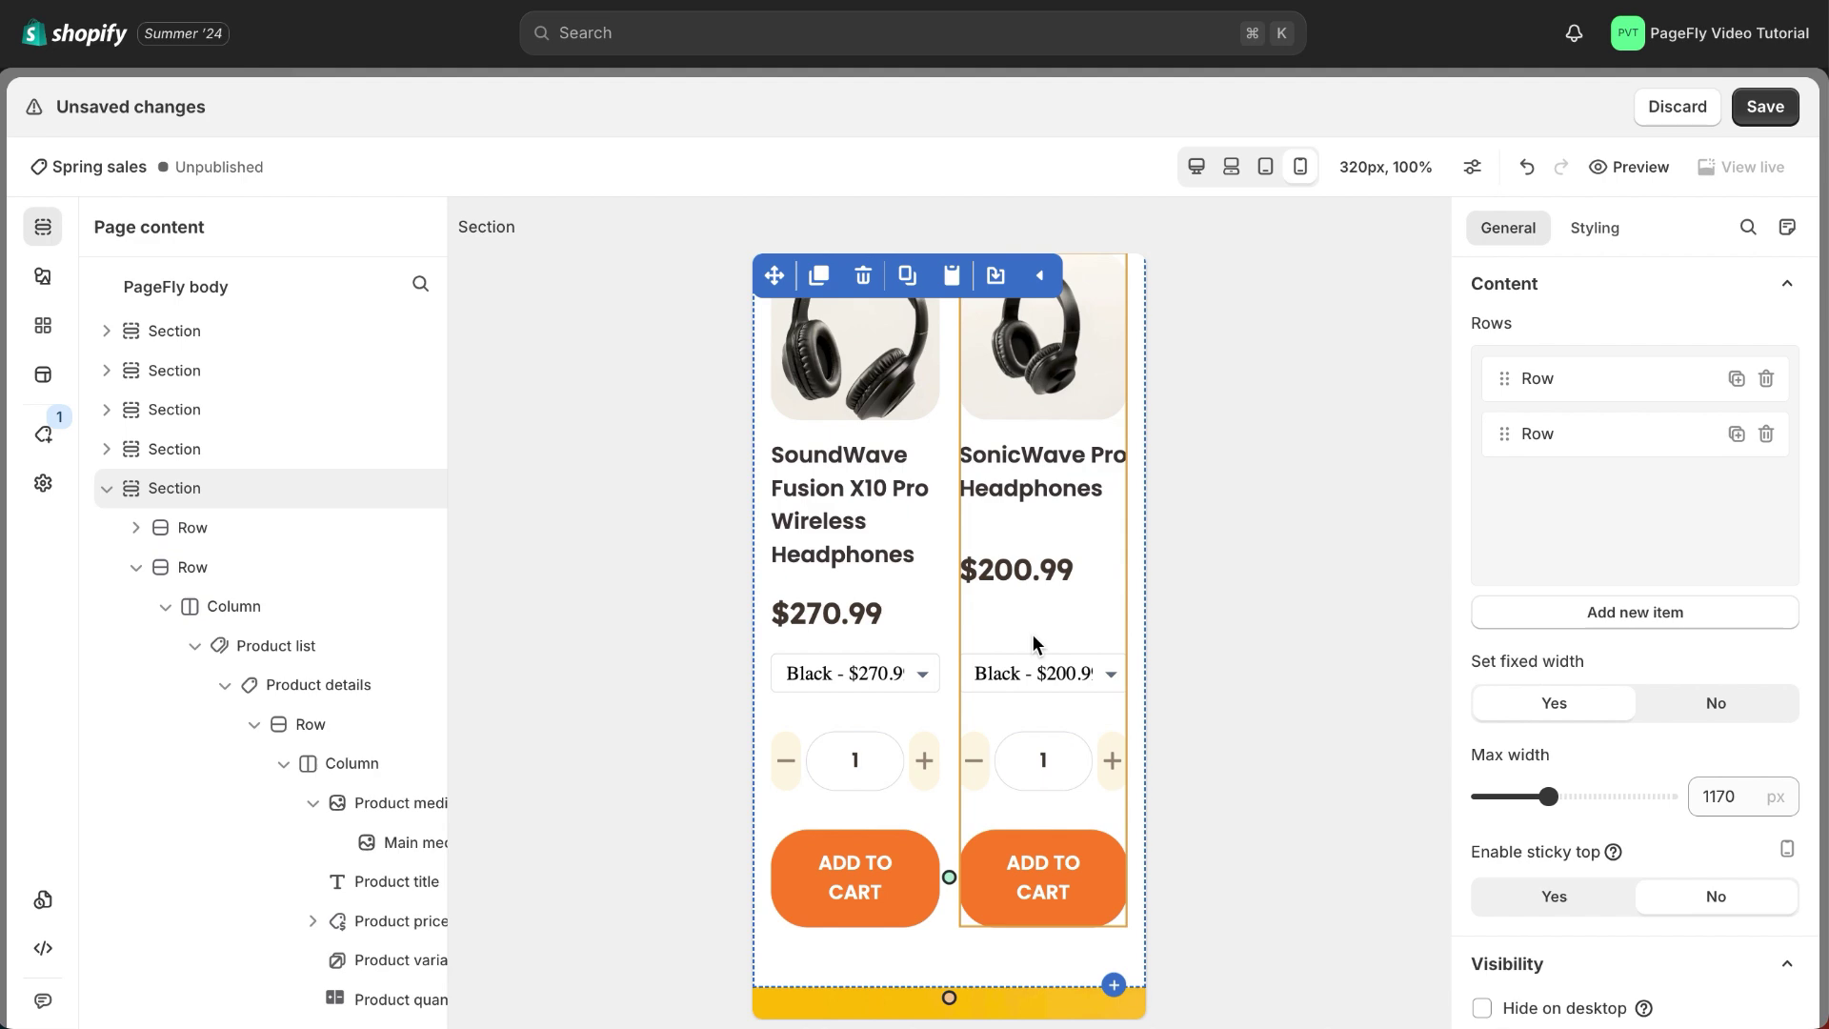
{"action": "left_click", "coordinate": [1031, 632]}
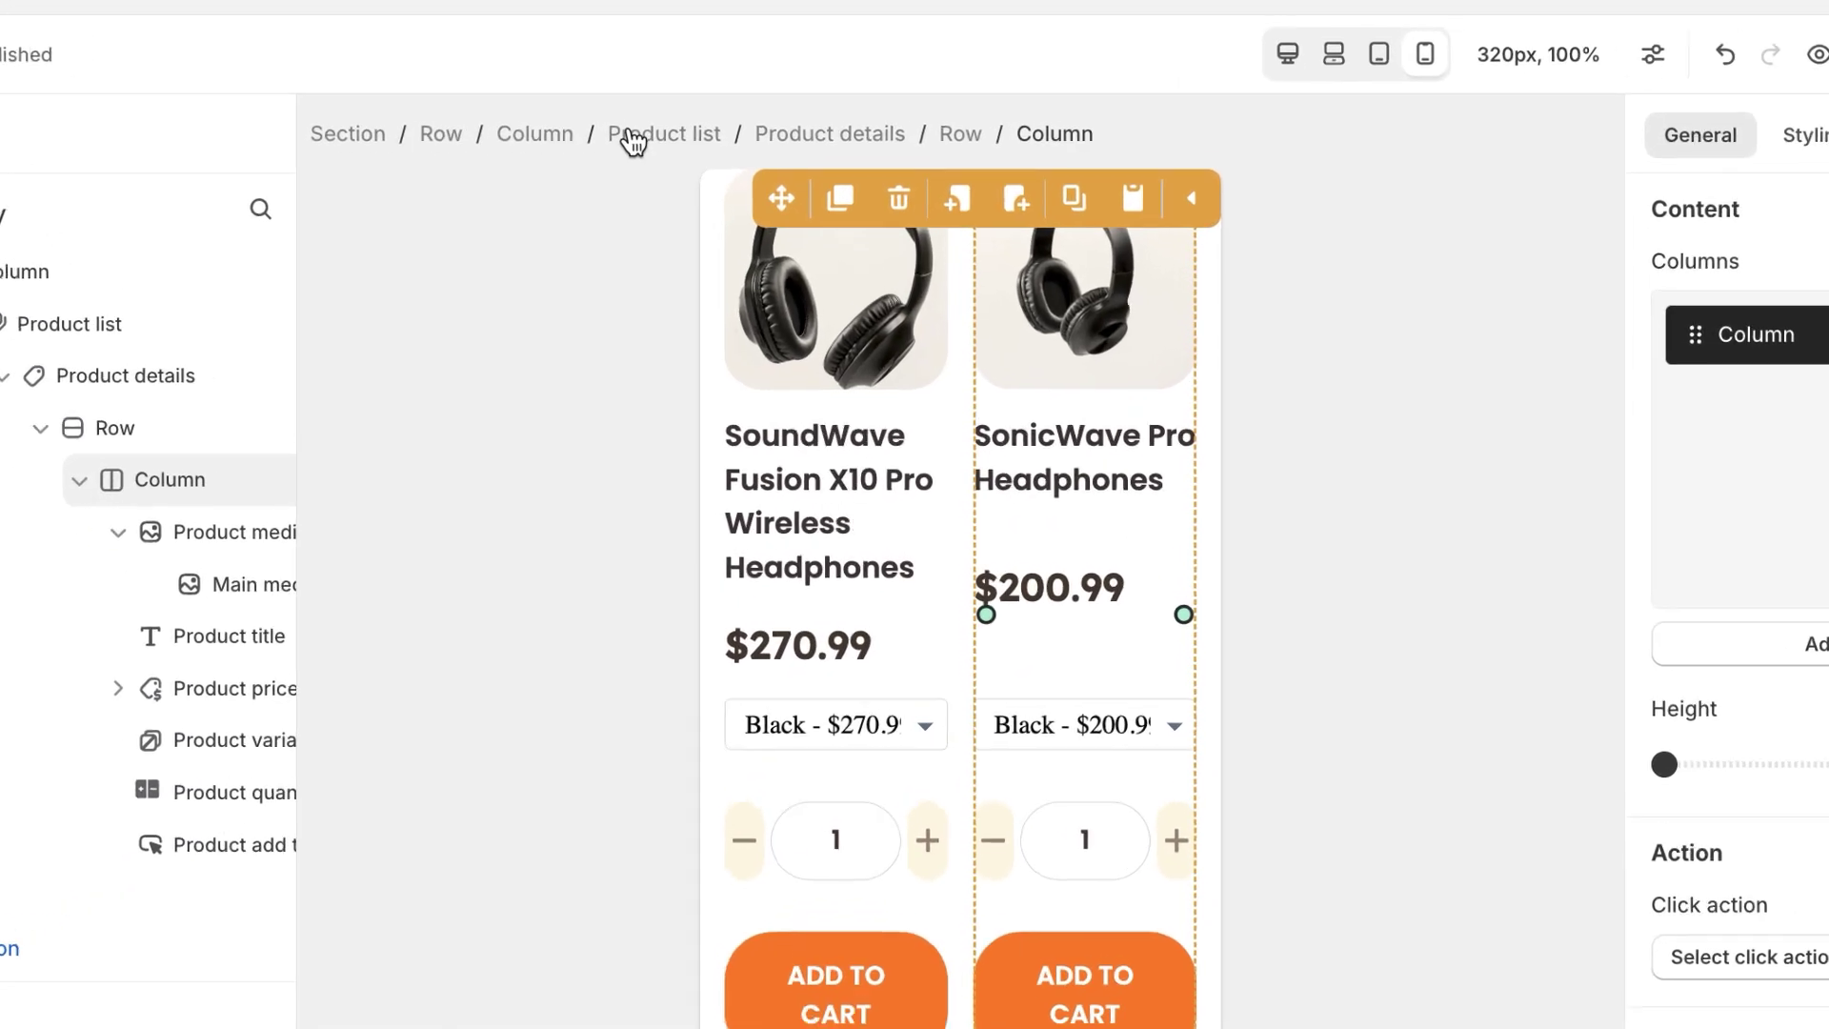
{"action": "left_click", "coordinate": [705, 226]}
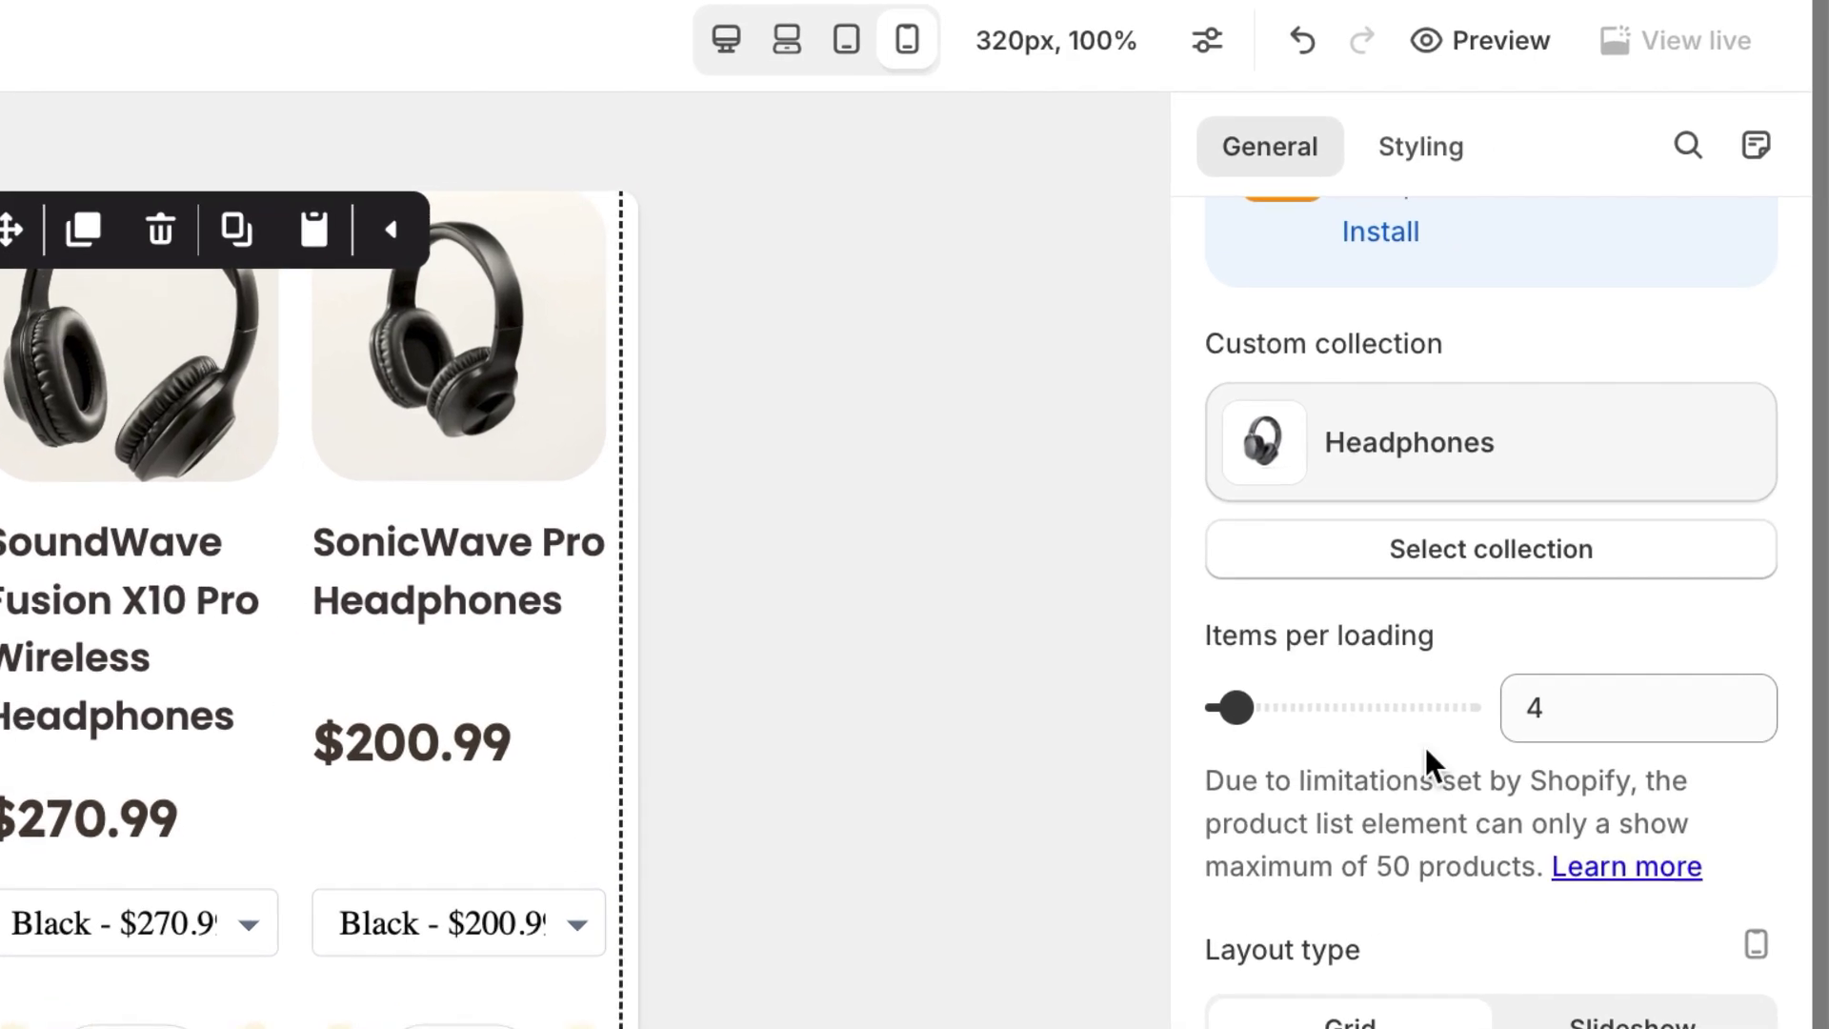
Set the Product list's Items per row to 1 and scroll through the stacked products
{"action": "scroll", "coordinate": [1429, 762], "scroll_direction": "down", "scroll_amount": 3}
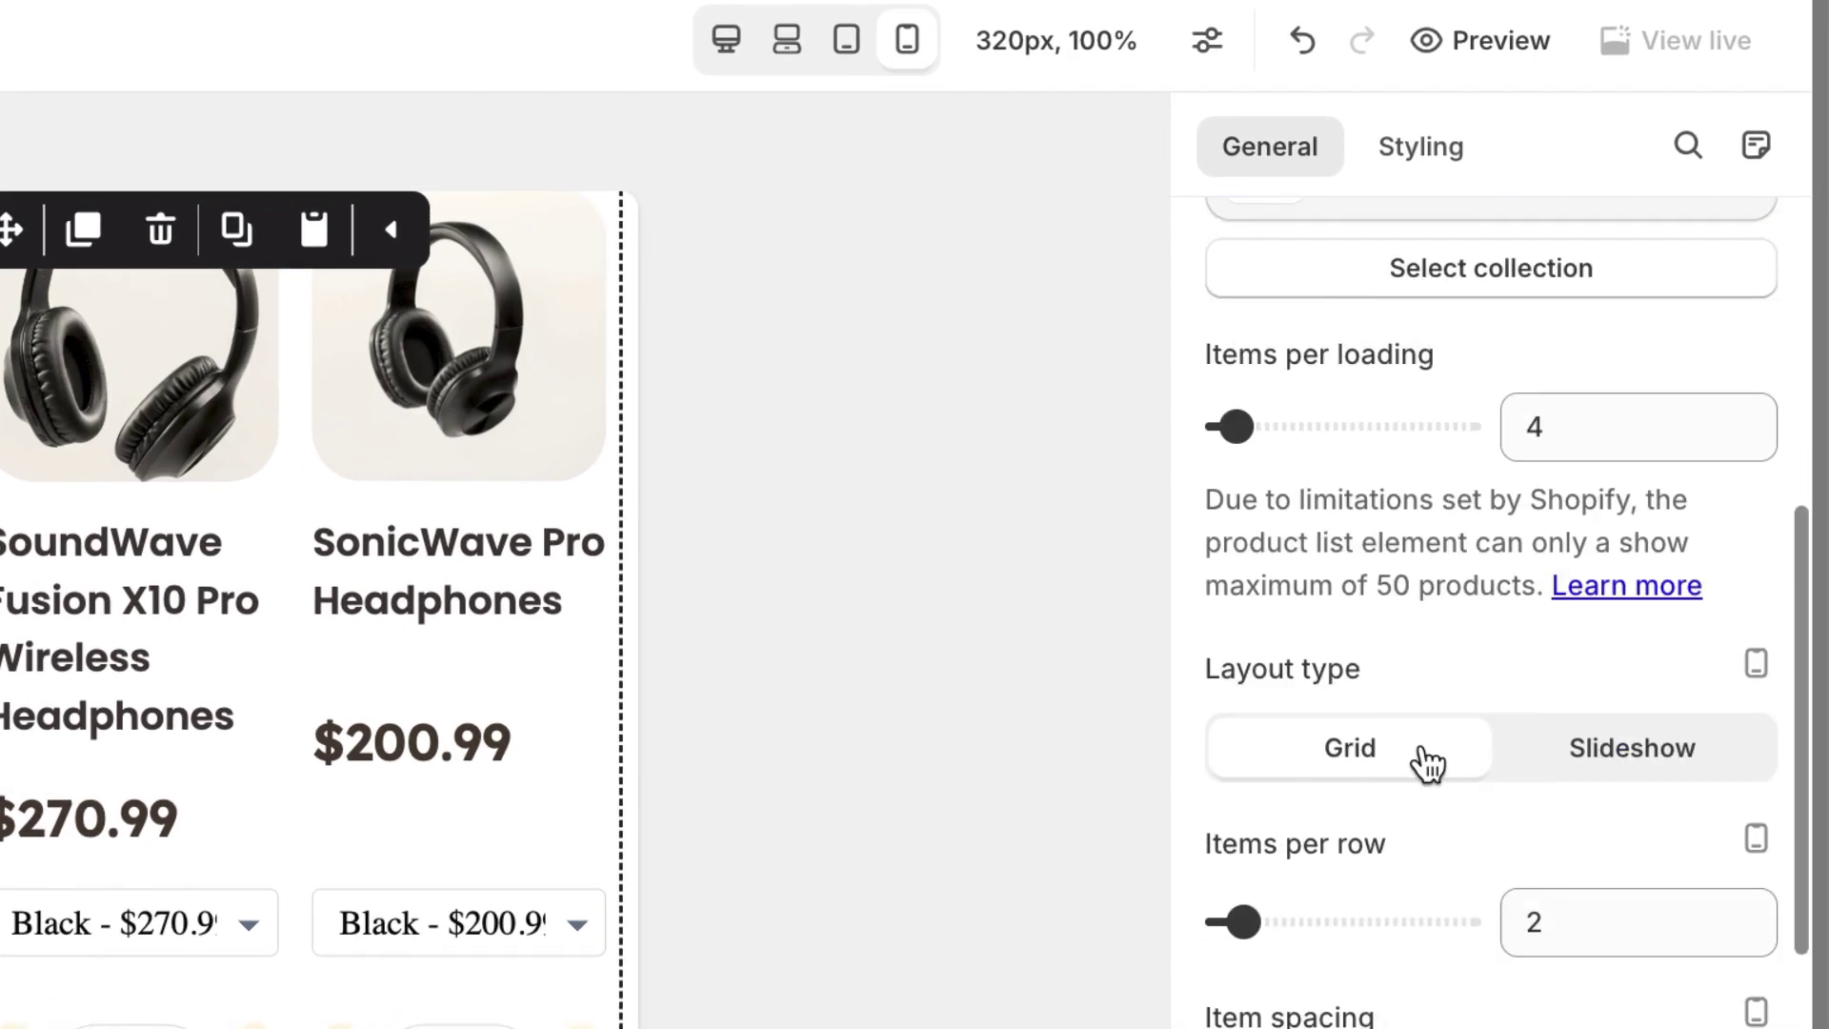
{"action": "scroll", "coordinate": [1426, 760], "scroll_direction": "down", "scroll_amount": 5}
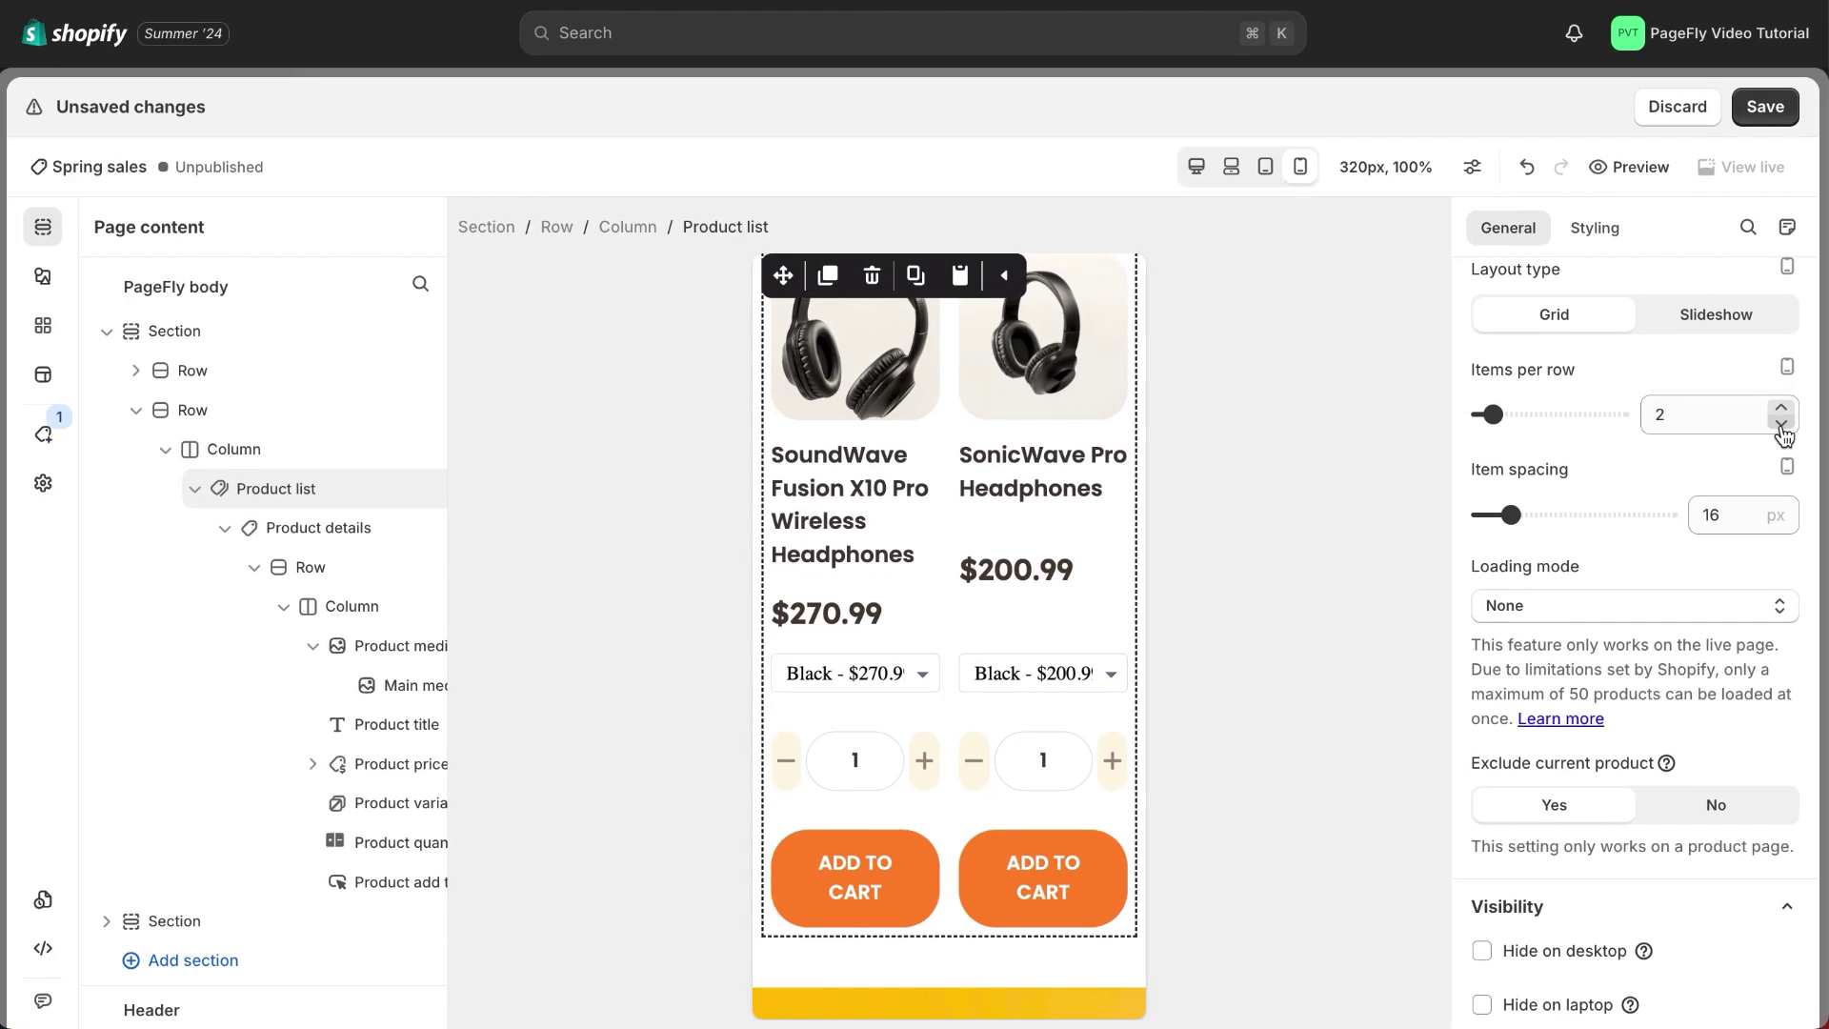
{"action": "left_click", "coordinate": [1780, 423]}
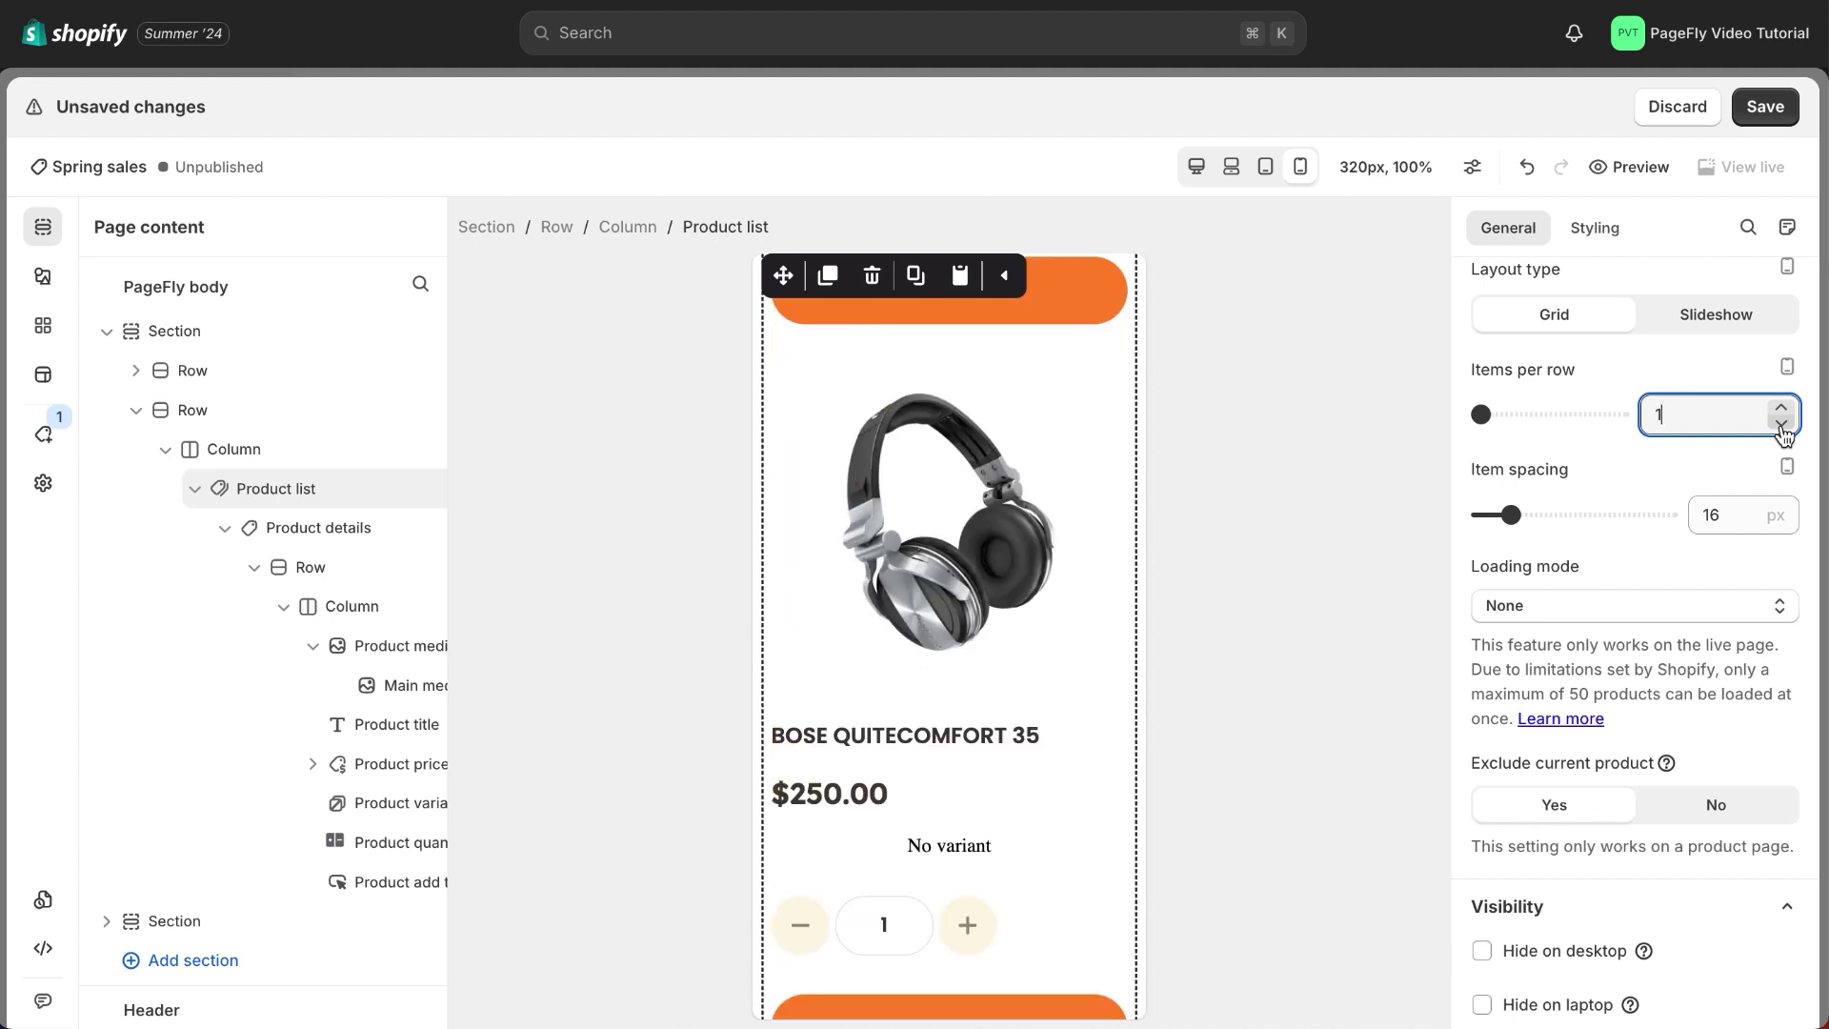
{"action": "left_click", "coordinate": [1580, 444]}
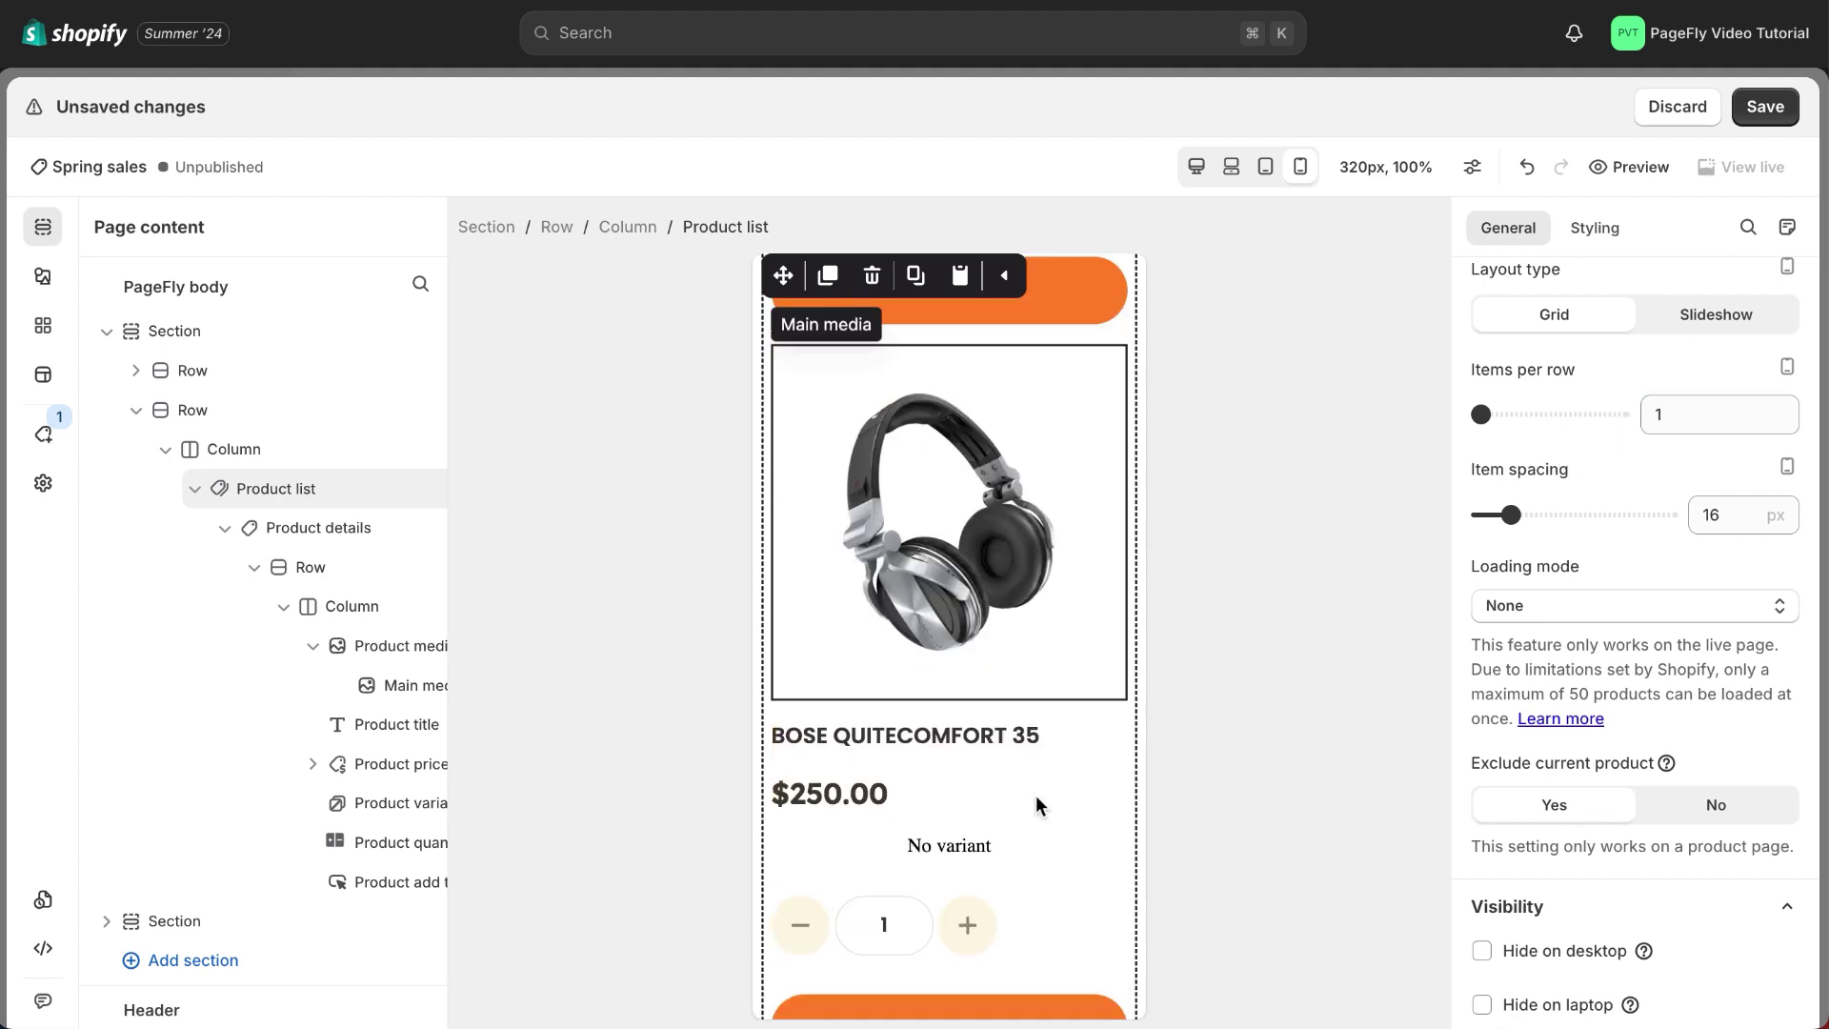
{"action": "scroll", "coordinate": [1017, 827], "scroll_direction": "down", "scroll_amount": 10}
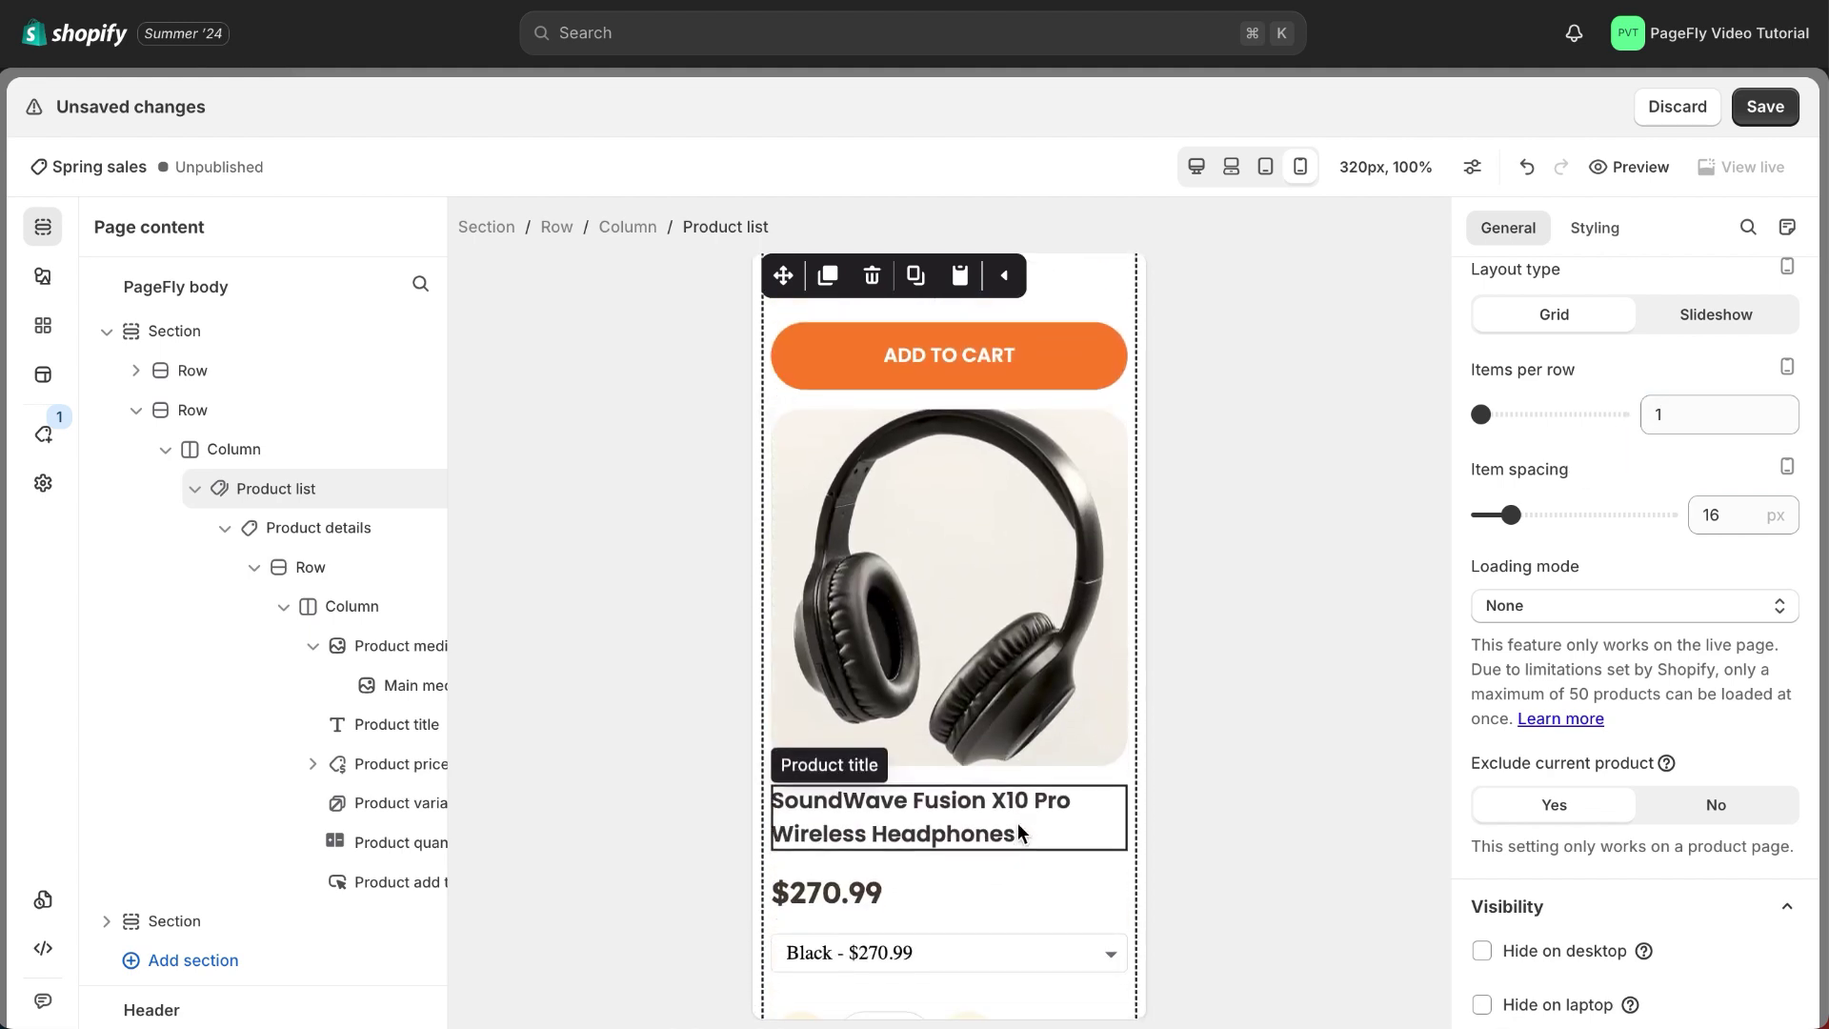
{"action": "scroll", "coordinate": [1018, 821], "scroll_direction": "down", "scroll_amount": 6}
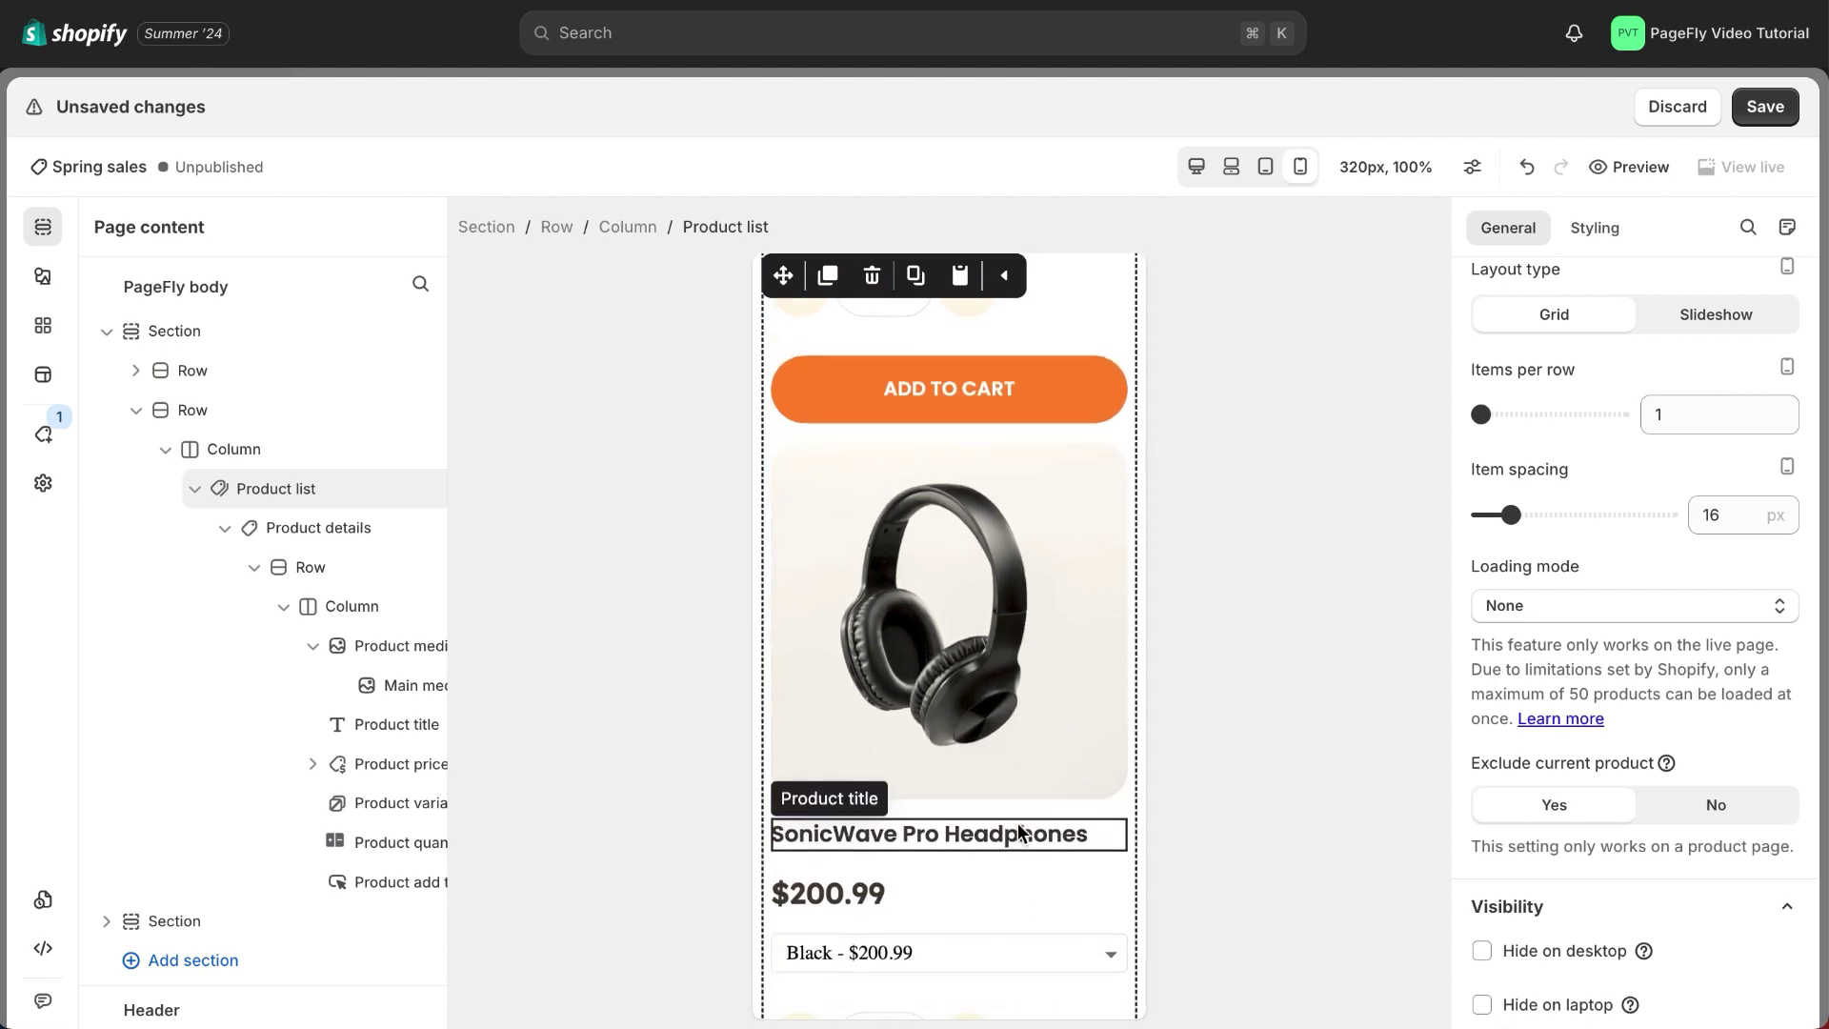
{"action": "scroll", "coordinate": [1018, 832], "scroll_direction": "down", "scroll_amount": 2}
{"action": "scroll", "coordinate": [1018, 832], "scroll_direction": "up", "scroll_amount": 4}
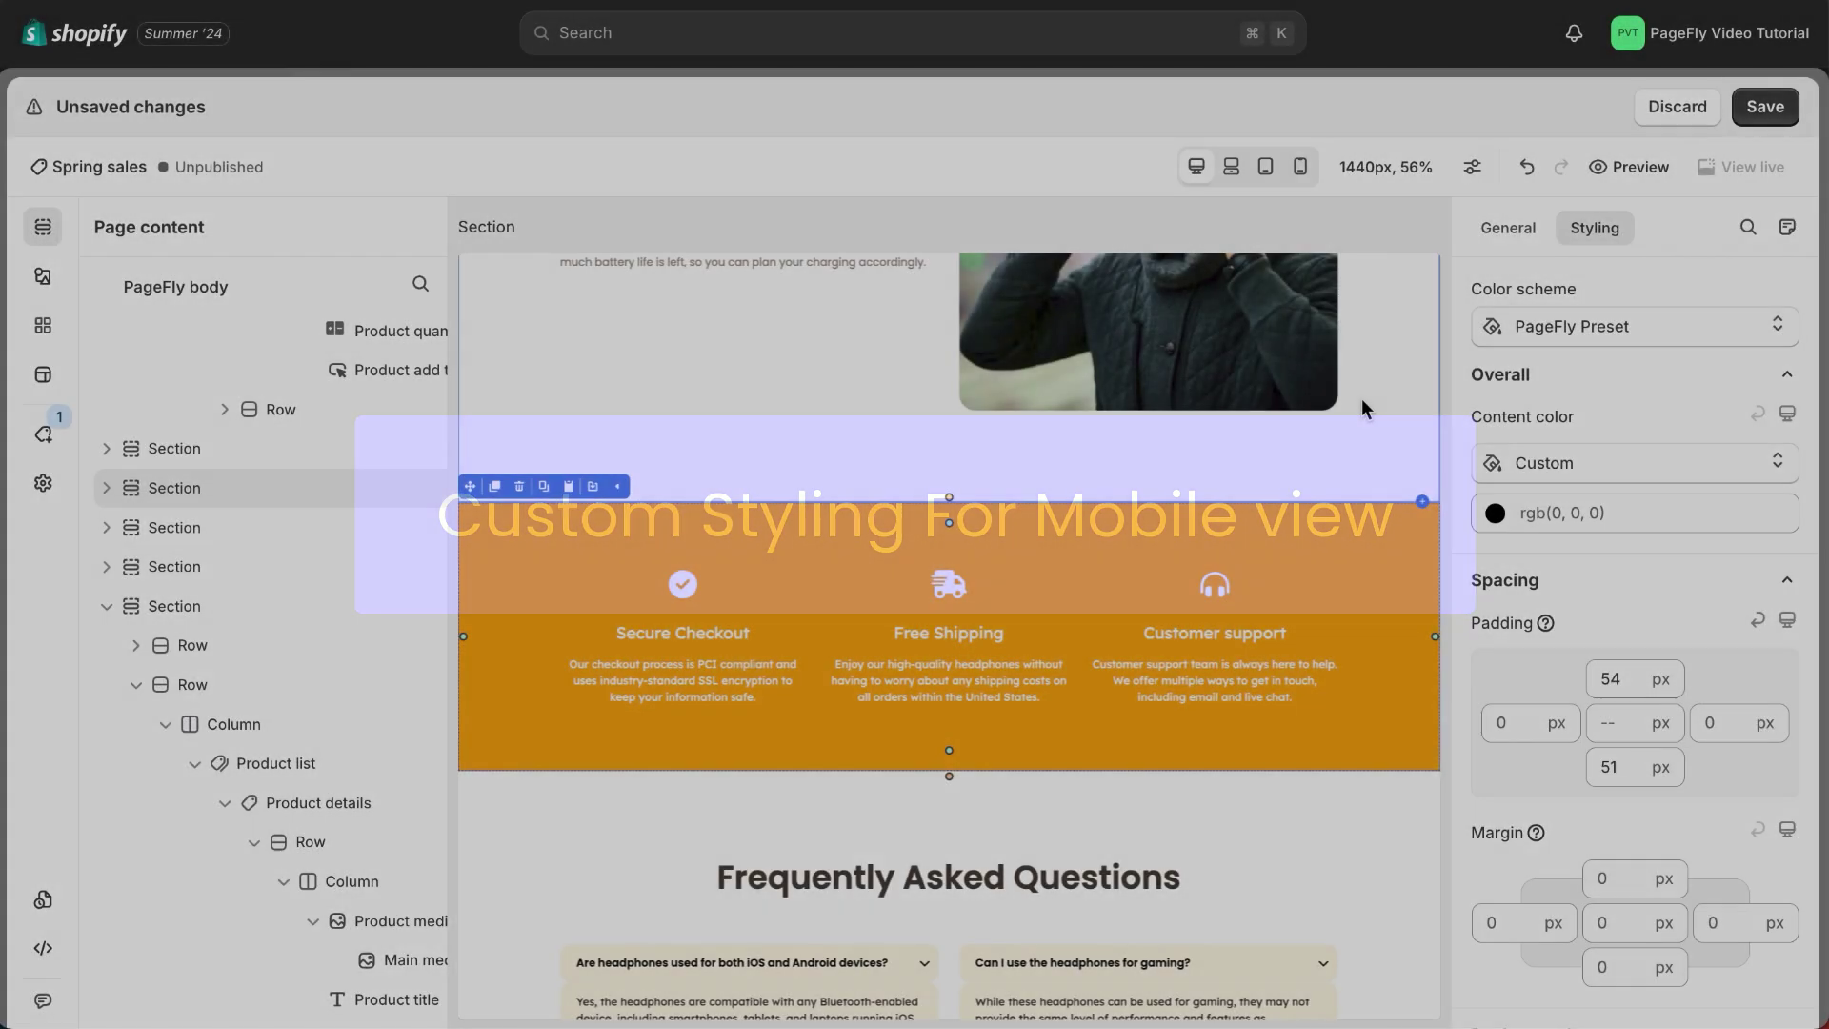
Select the features section's Customer support heading and preview it at mobile, laptop and desktop widths
{"action": "left_click", "coordinate": [1326, 482]}
{"action": "left_click", "coordinate": [1238, 640]}
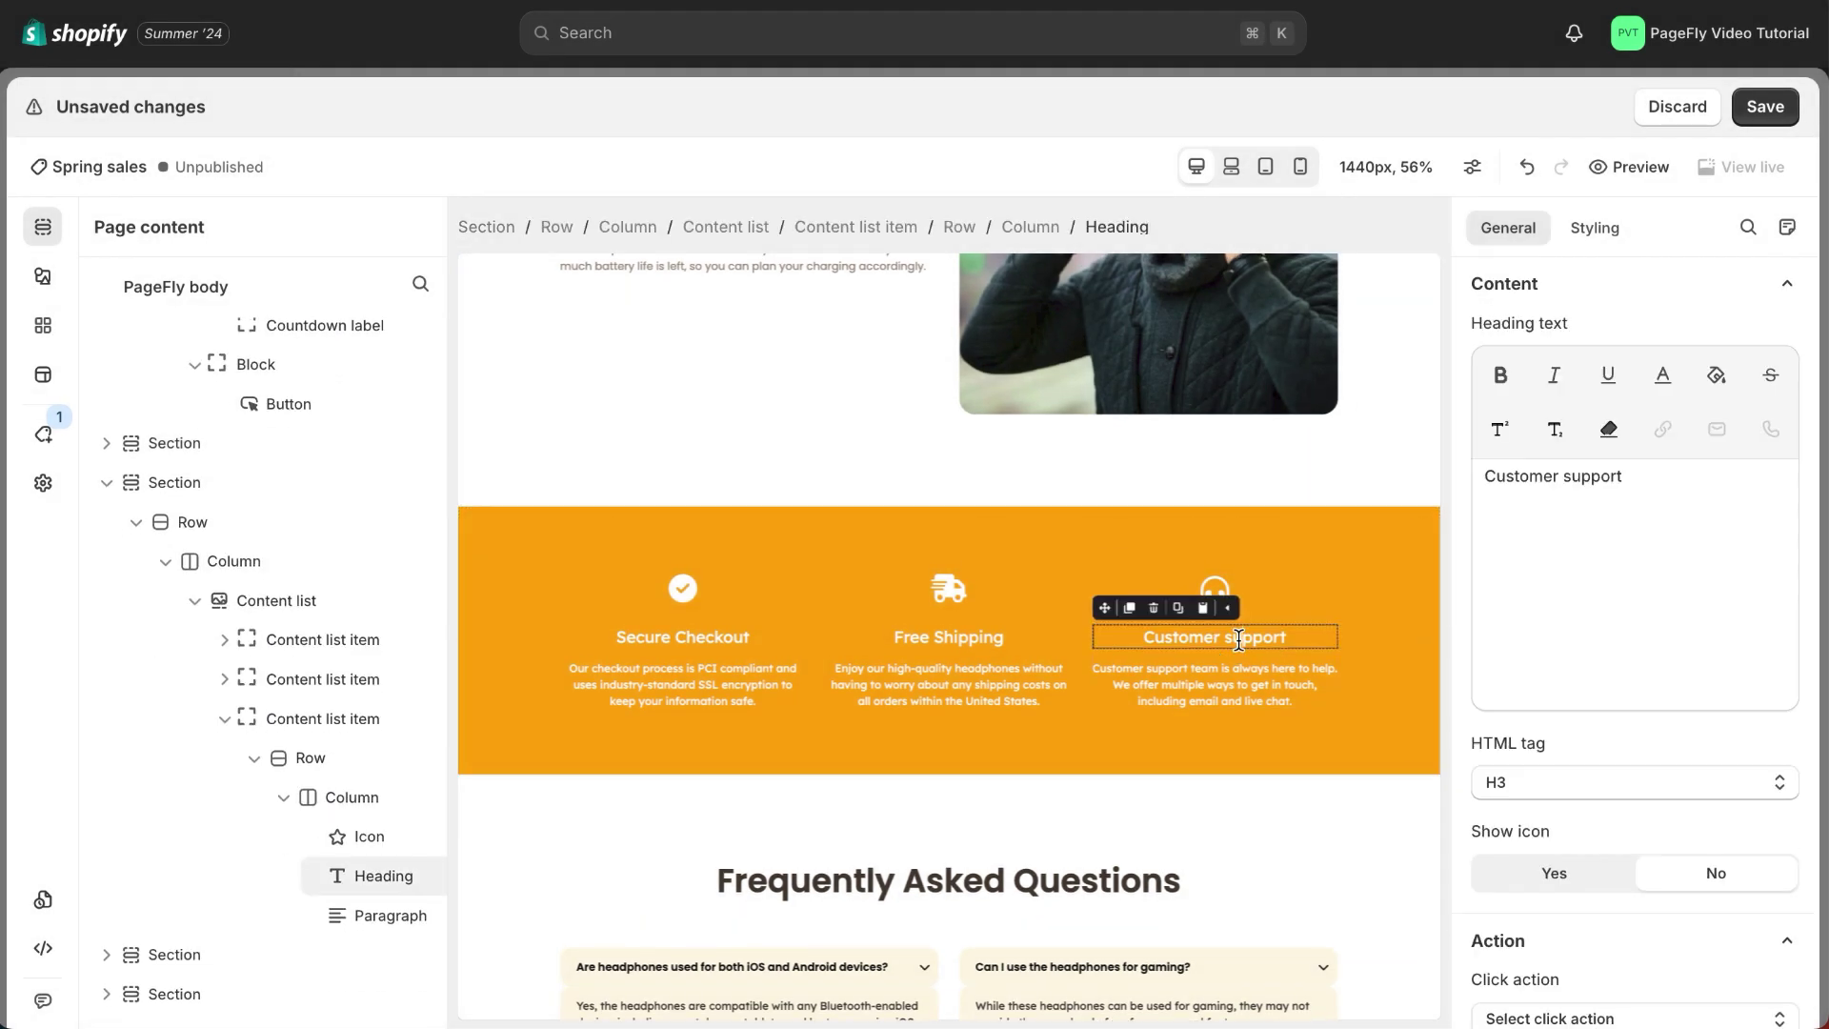
{"action": "left_click", "coordinate": [1595, 226]}
{"action": "scroll", "coordinate": [1575, 591], "scroll_direction": "down", "scroll_amount": 1}
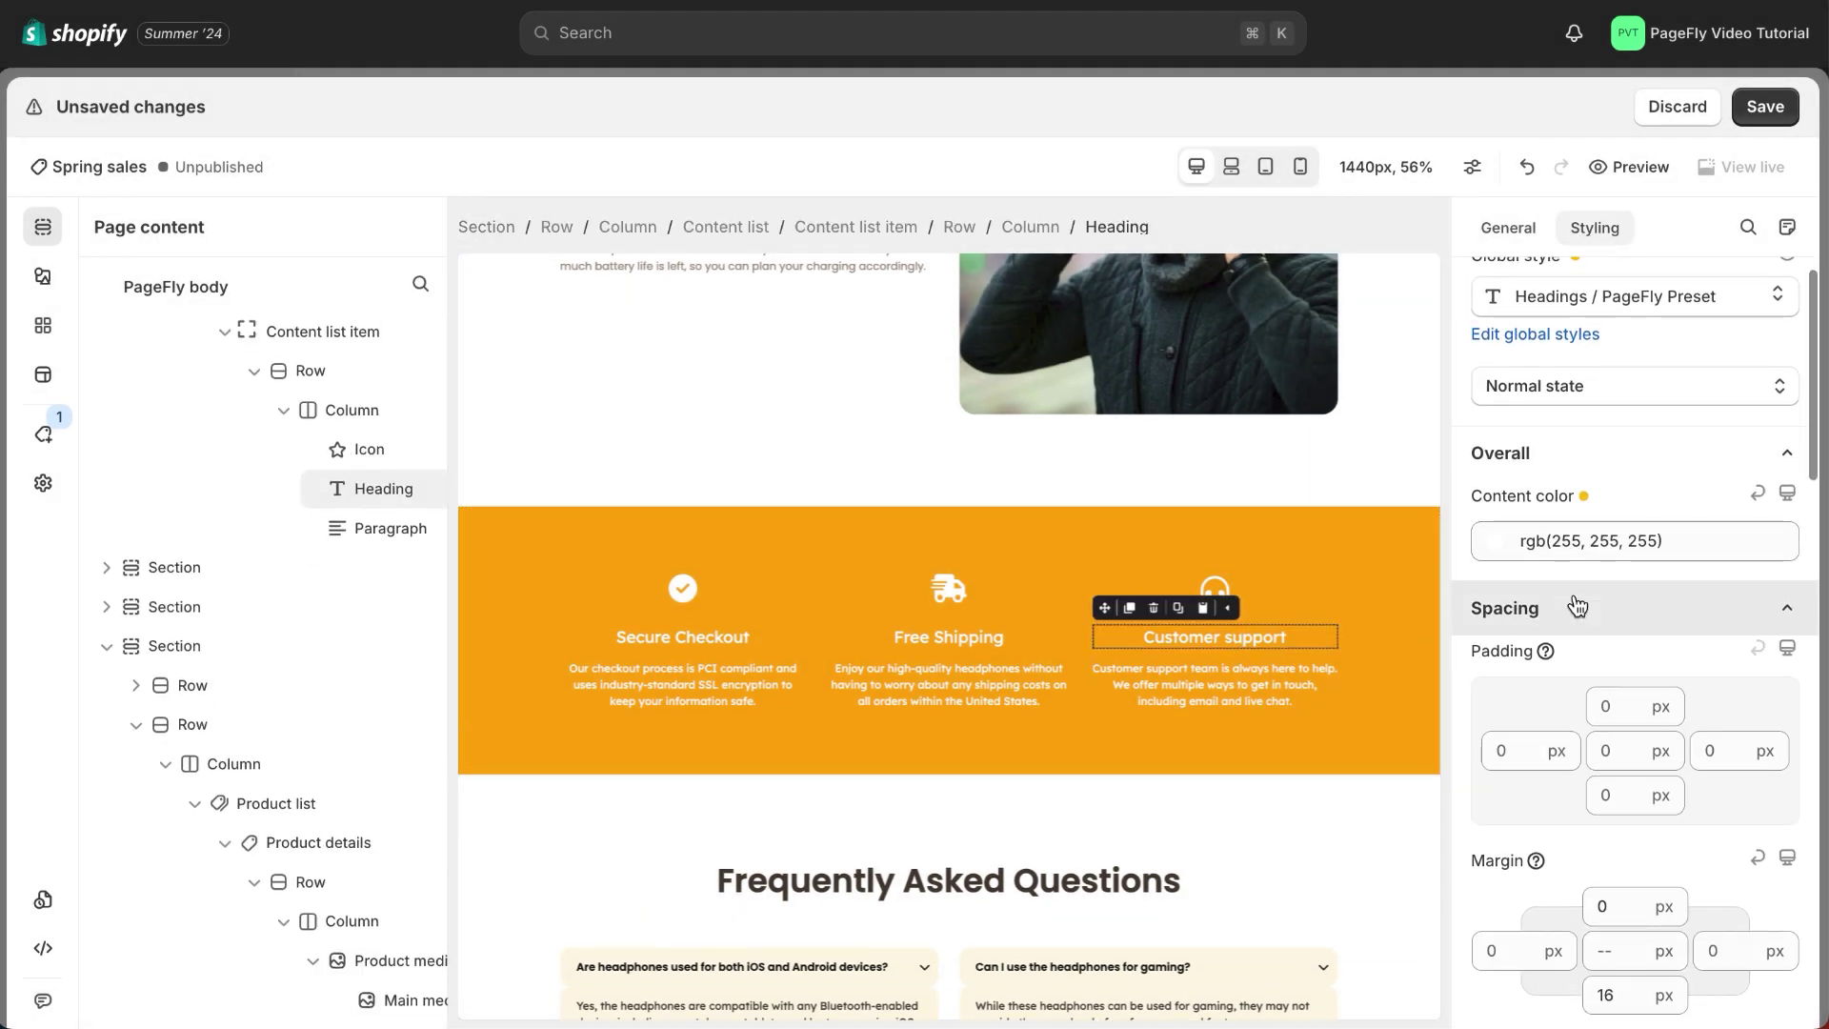
{"action": "left_click", "coordinate": [1791, 492]}
{"action": "left_click", "coordinate": [1726, 664]}
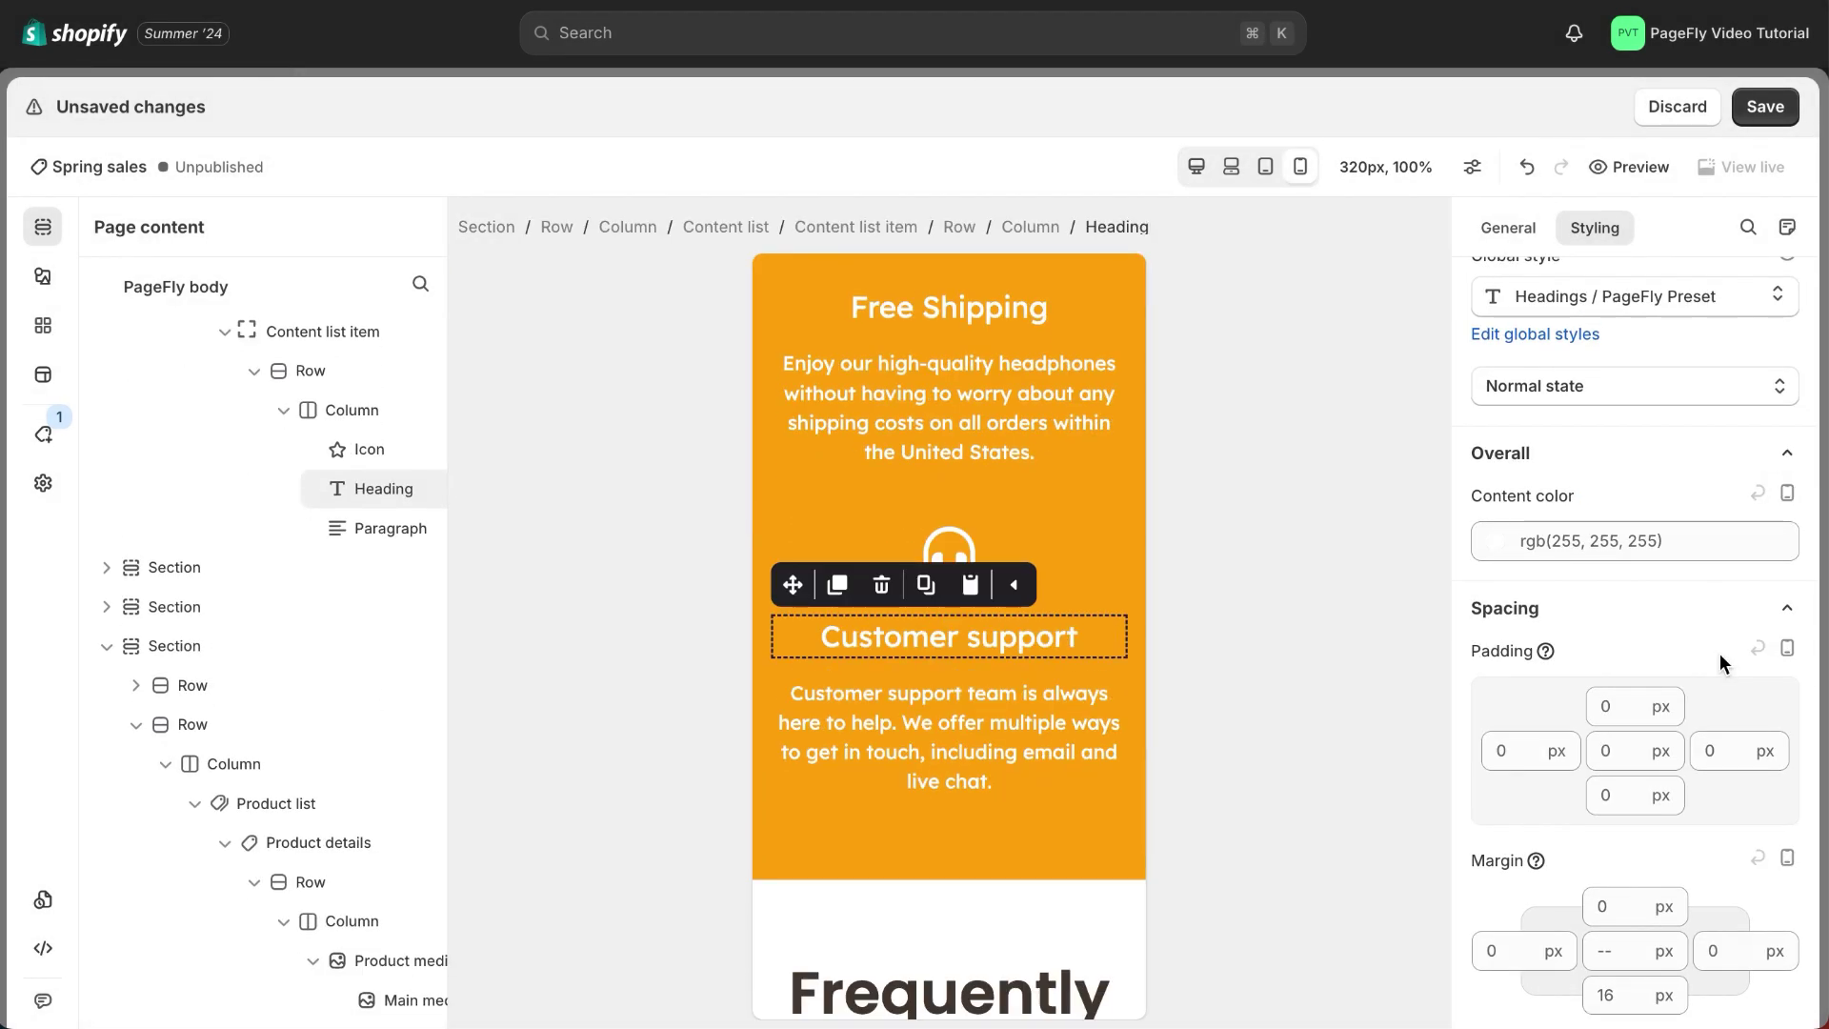
{"action": "left_click", "coordinate": [1787, 492]}
{"action": "left_click", "coordinate": [1727, 595]}
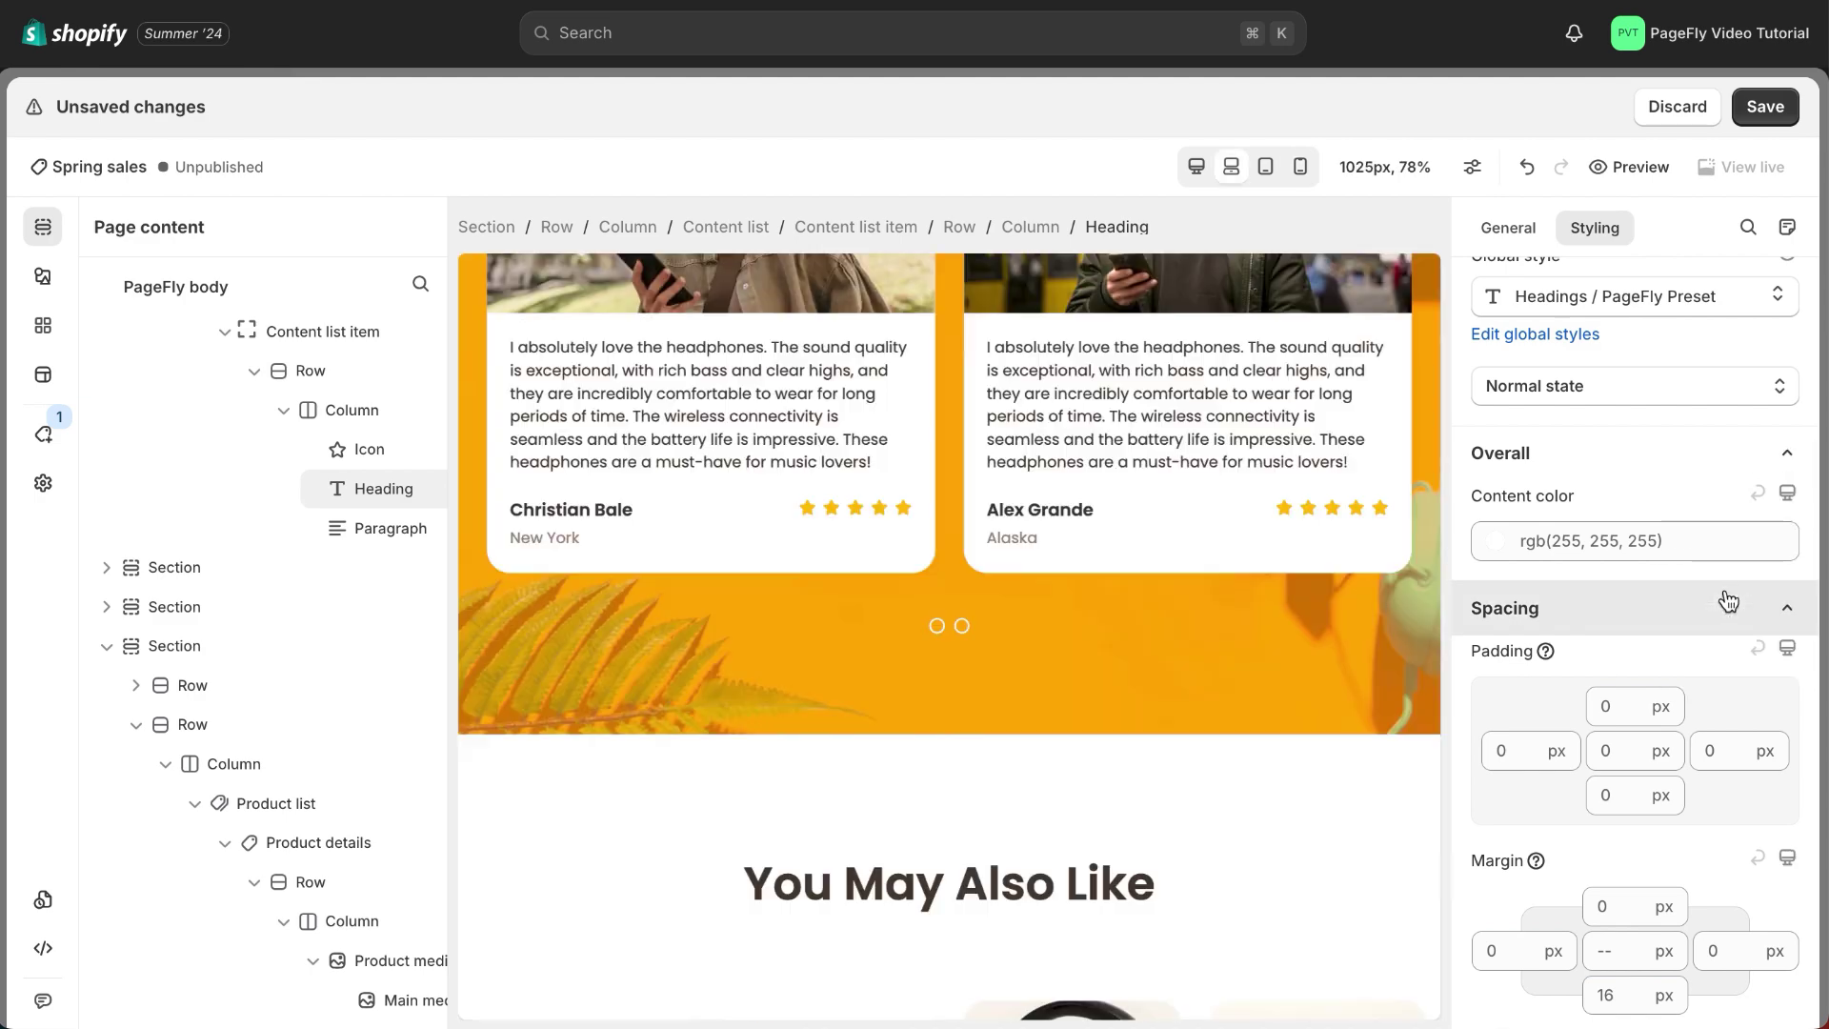
{"action": "left_click", "coordinate": [1787, 494]}
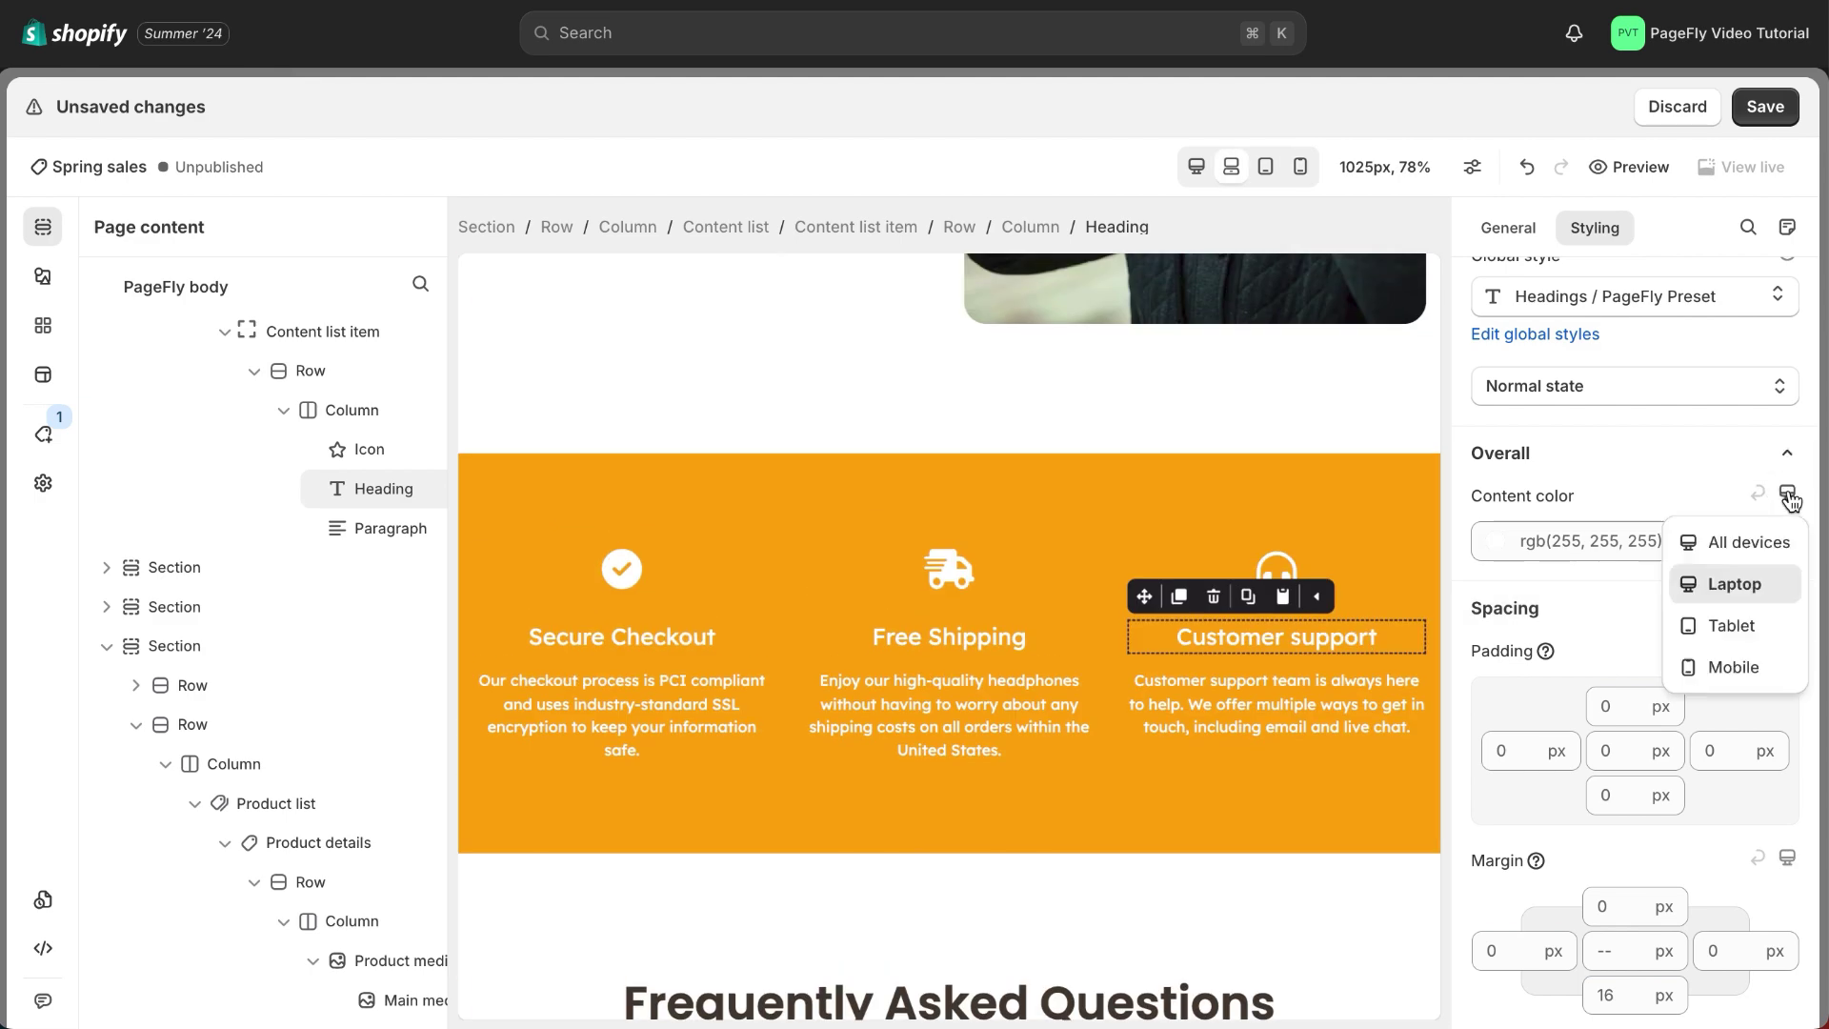
{"action": "left_click", "coordinate": [1741, 542]}
Set the features section's mobile background colour to rgb(255, 124, 30), then return to desktop
{"action": "left_click", "coordinate": [1402, 575]}
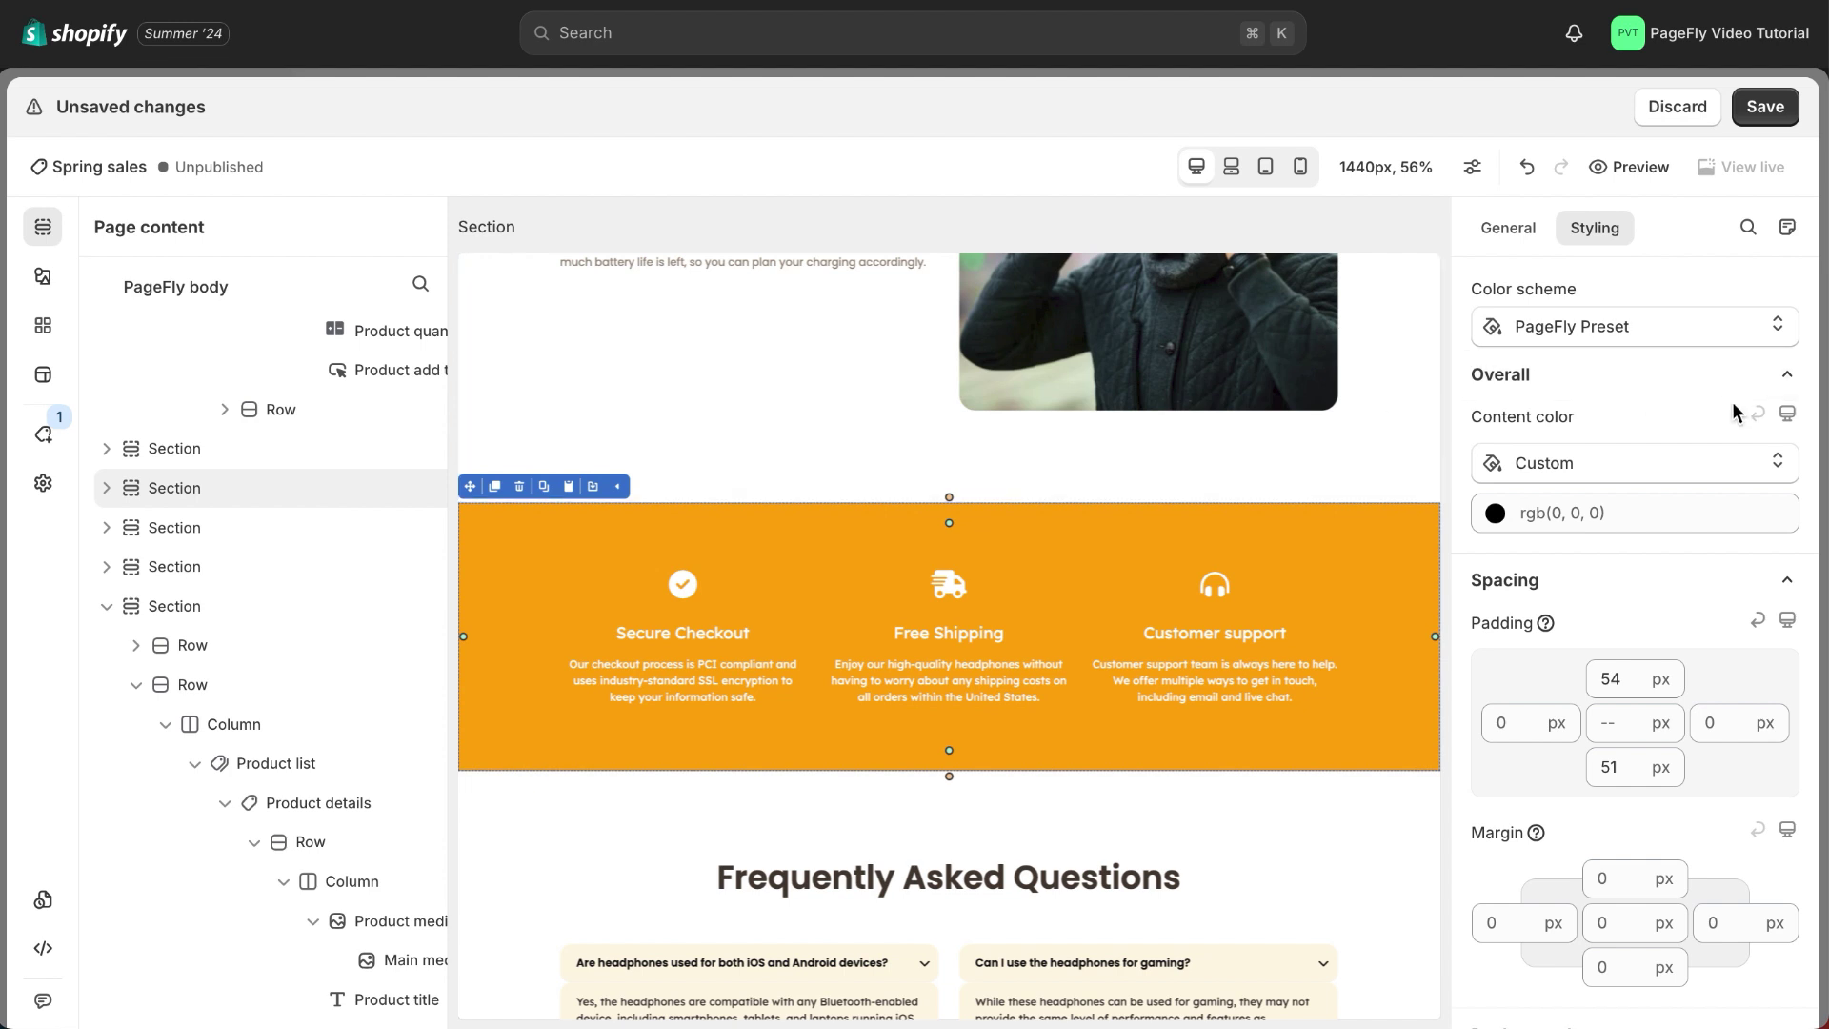
{"action": "left_click", "coordinate": [1788, 422]}
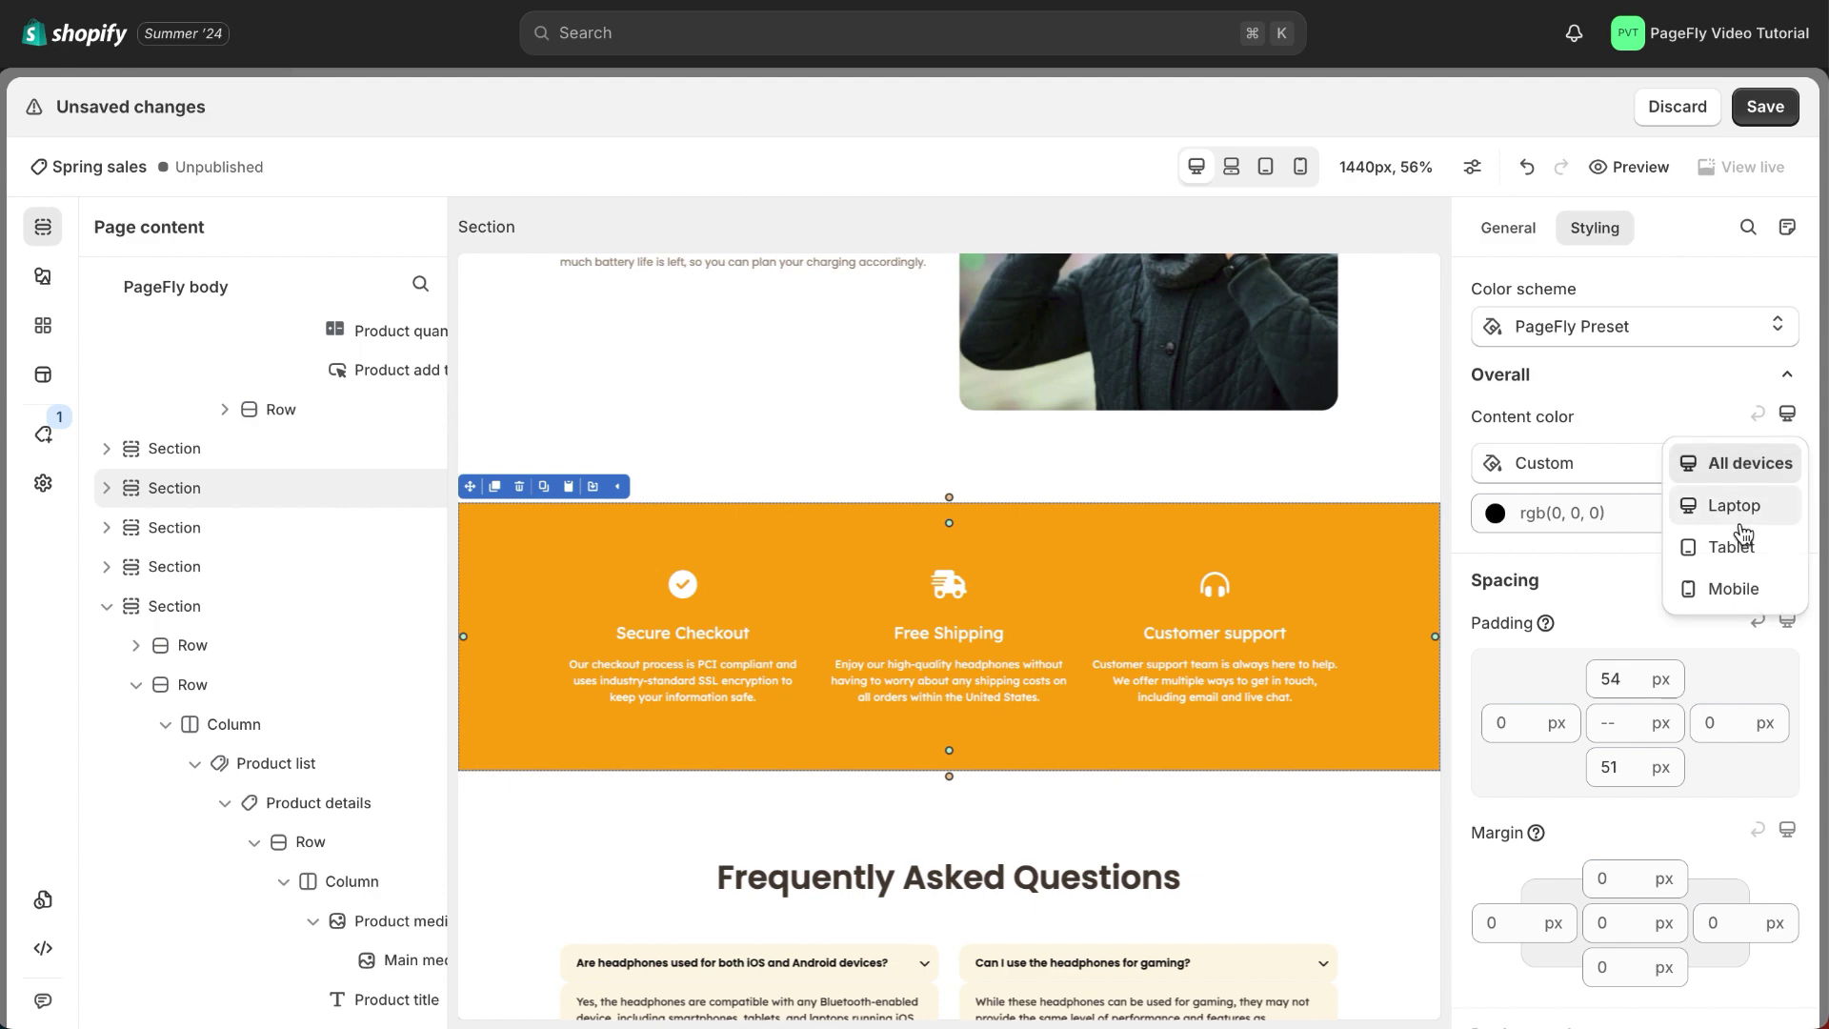
{"action": "left_click", "coordinate": [1724, 610]}
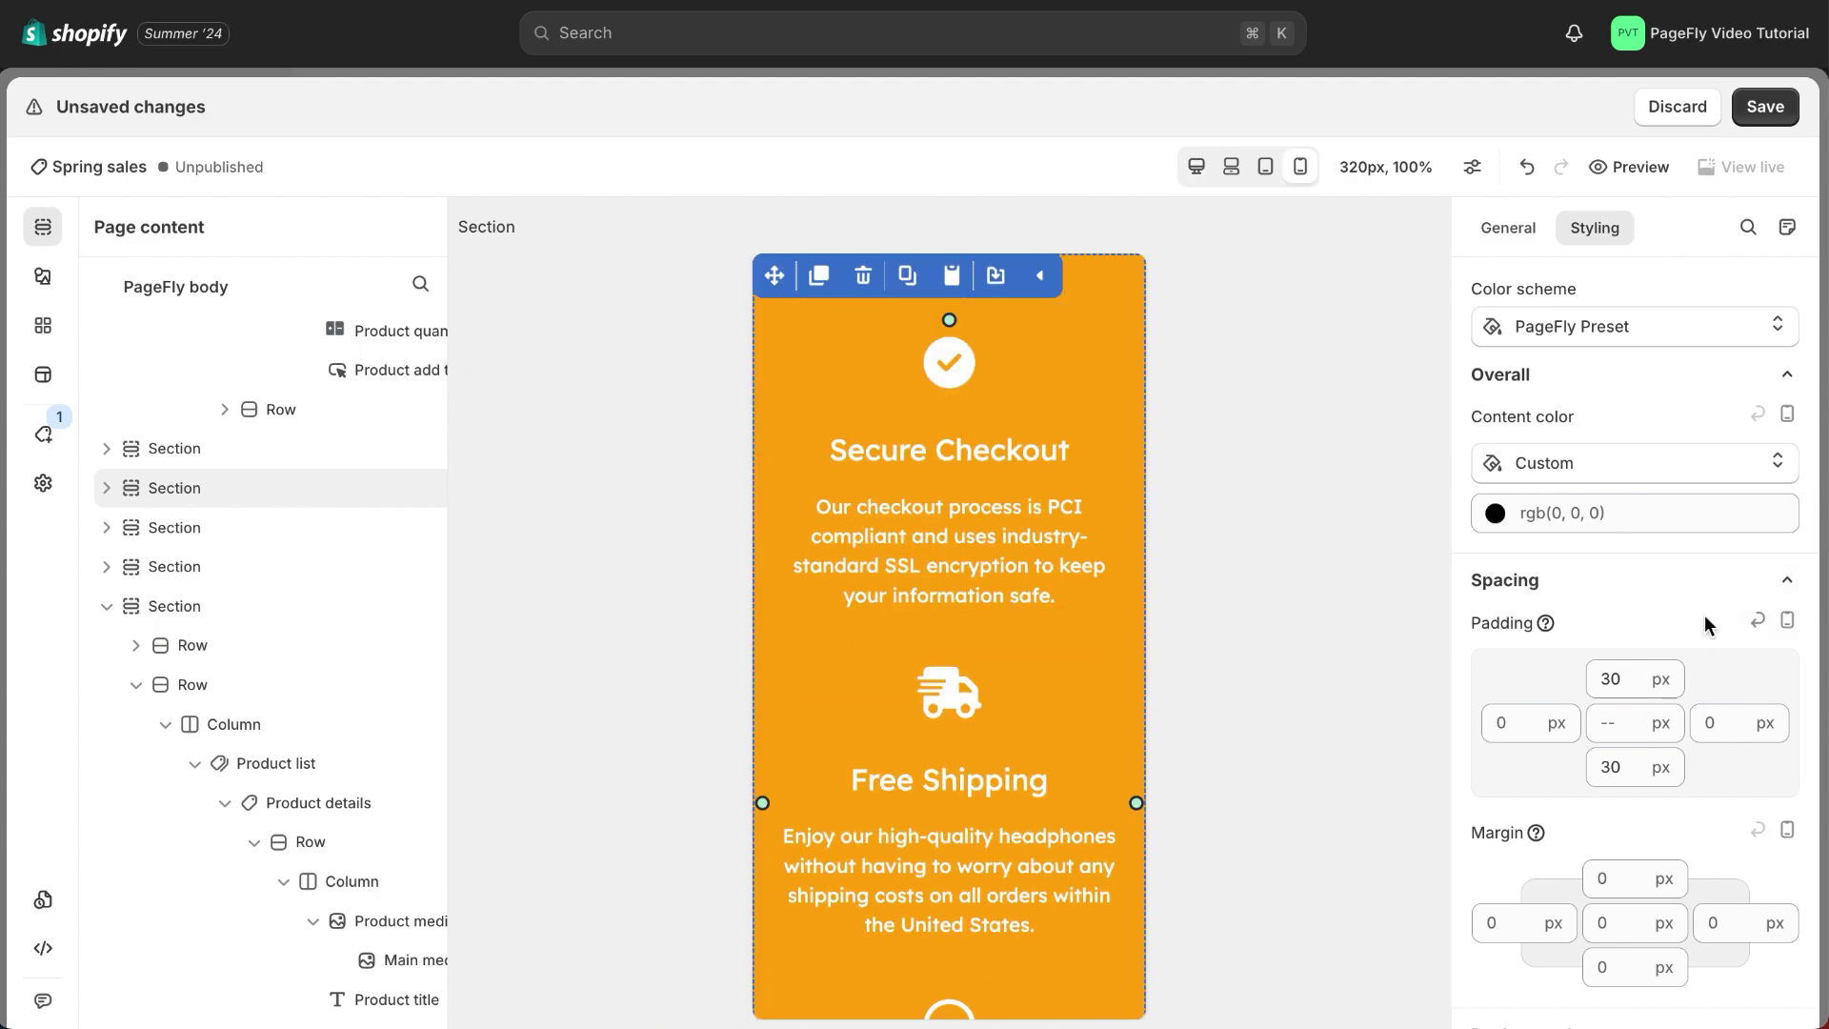
{"action": "scroll", "coordinate": [1701, 620], "scroll_direction": "down", "scroll_amount": 5}
{"action": "scroll", "coordinate": [1700, 620], "scroll_direction": "down", "scroll_amount": 3}
{"action": "left_click", "coordinate": [1658, 572]}
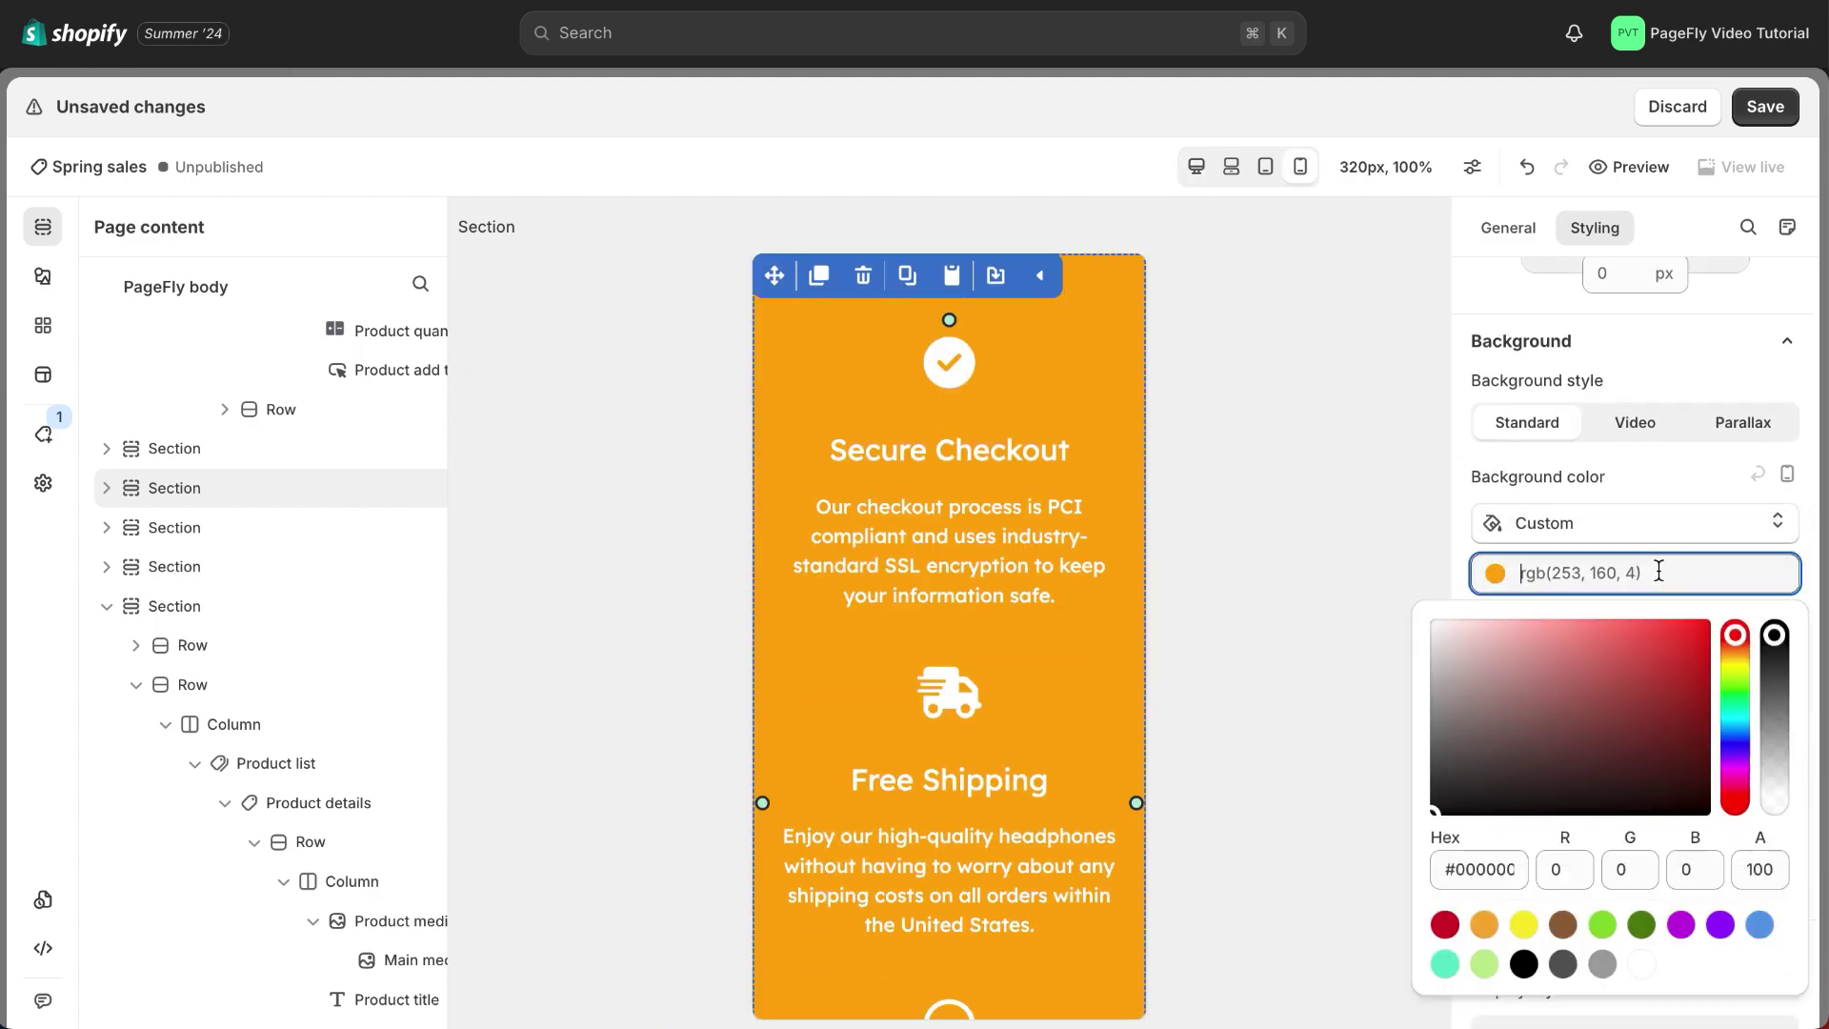
{"action": "key", "text": "ctrl+a"}
{"action": "type", "text": "rgb(255, 124, 30)"}
{"action": "left_click", "coordinate": [1633, 478]}
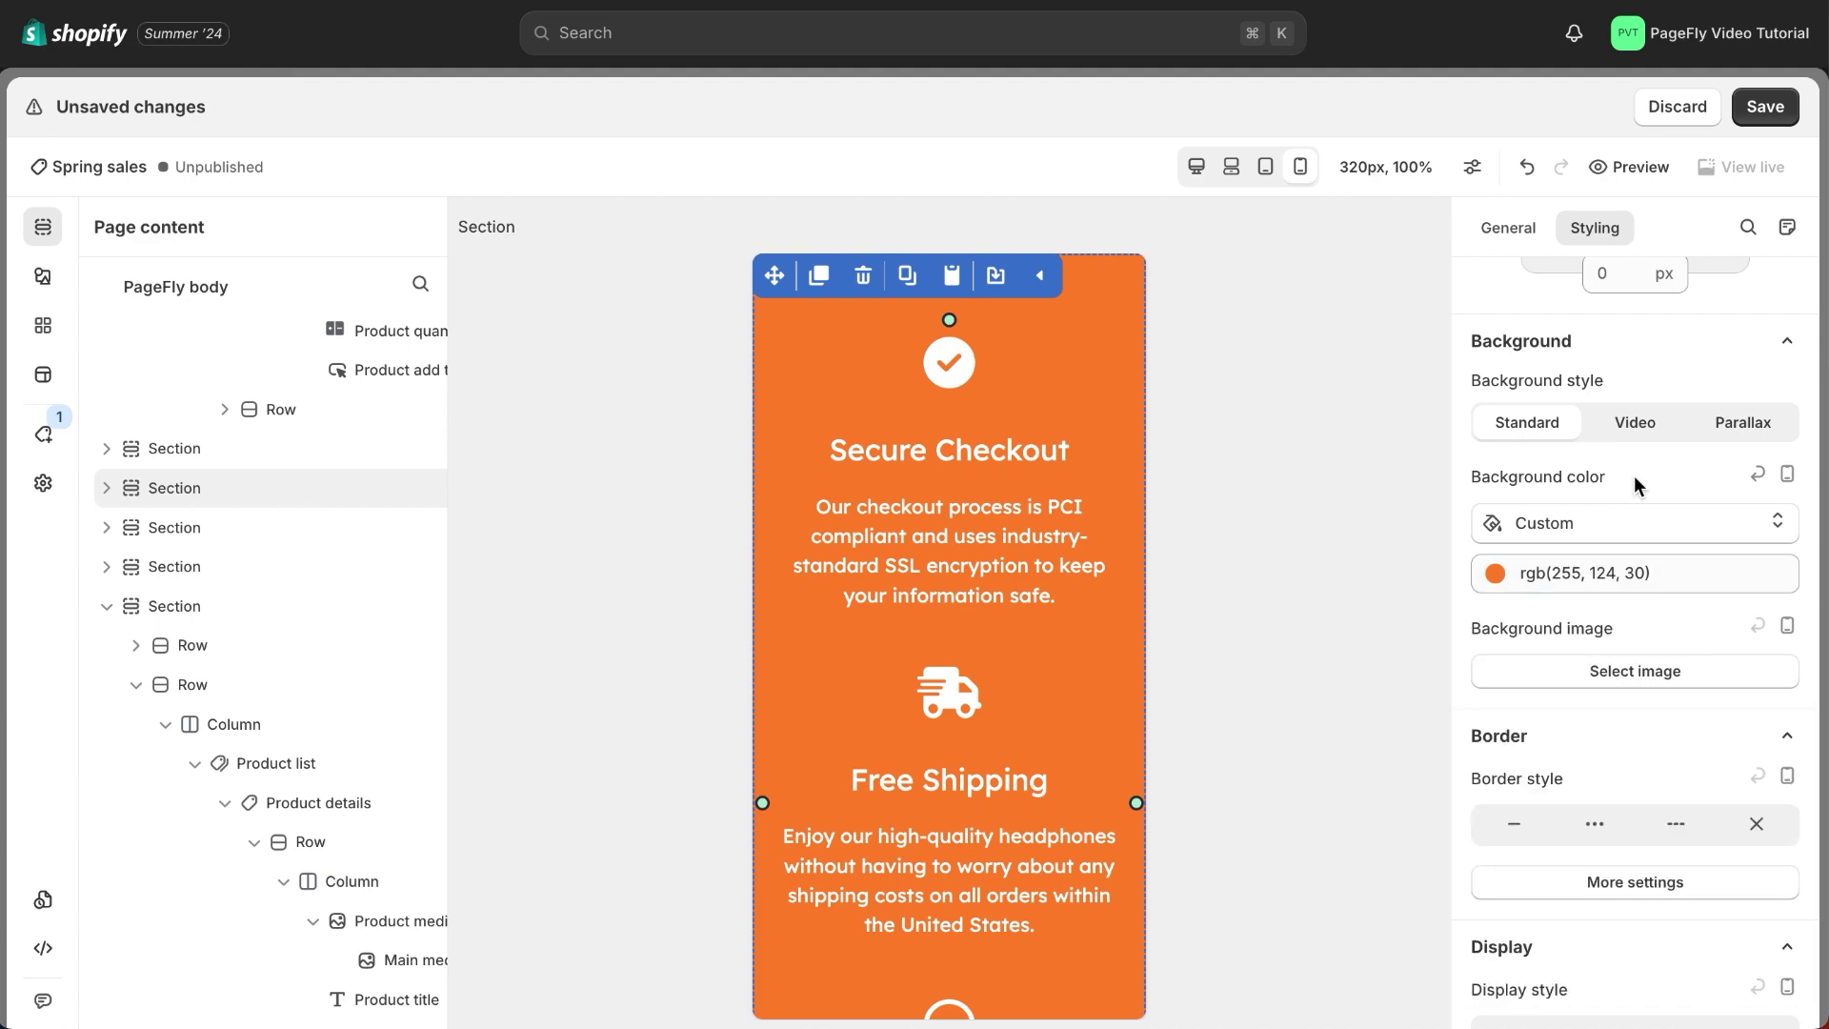
{"action": "left_click", "coordinate": [1788, 474]}
{"action": "left_click", "coordinate": [1737, 536]}
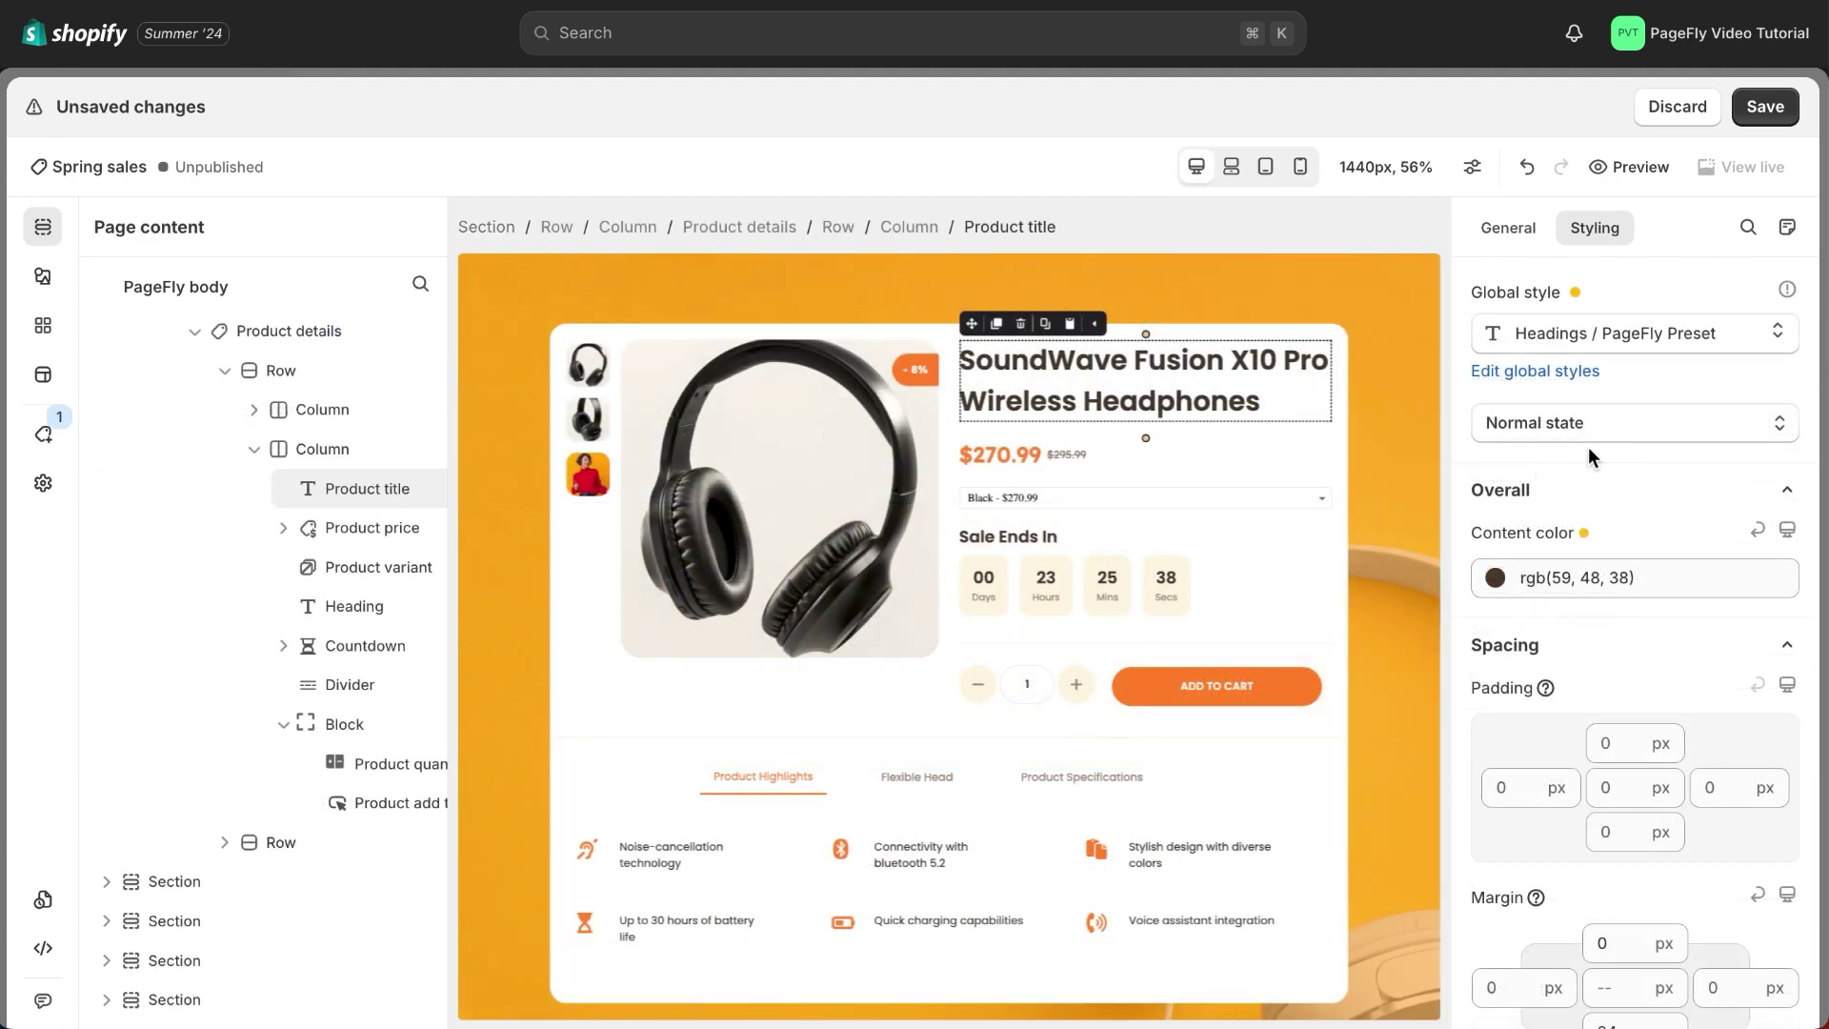
Set the SoundWave Fusion X10 Pro title's mobile font size to 32
{"action": "left_click", "coordinate": [1234, 167]}
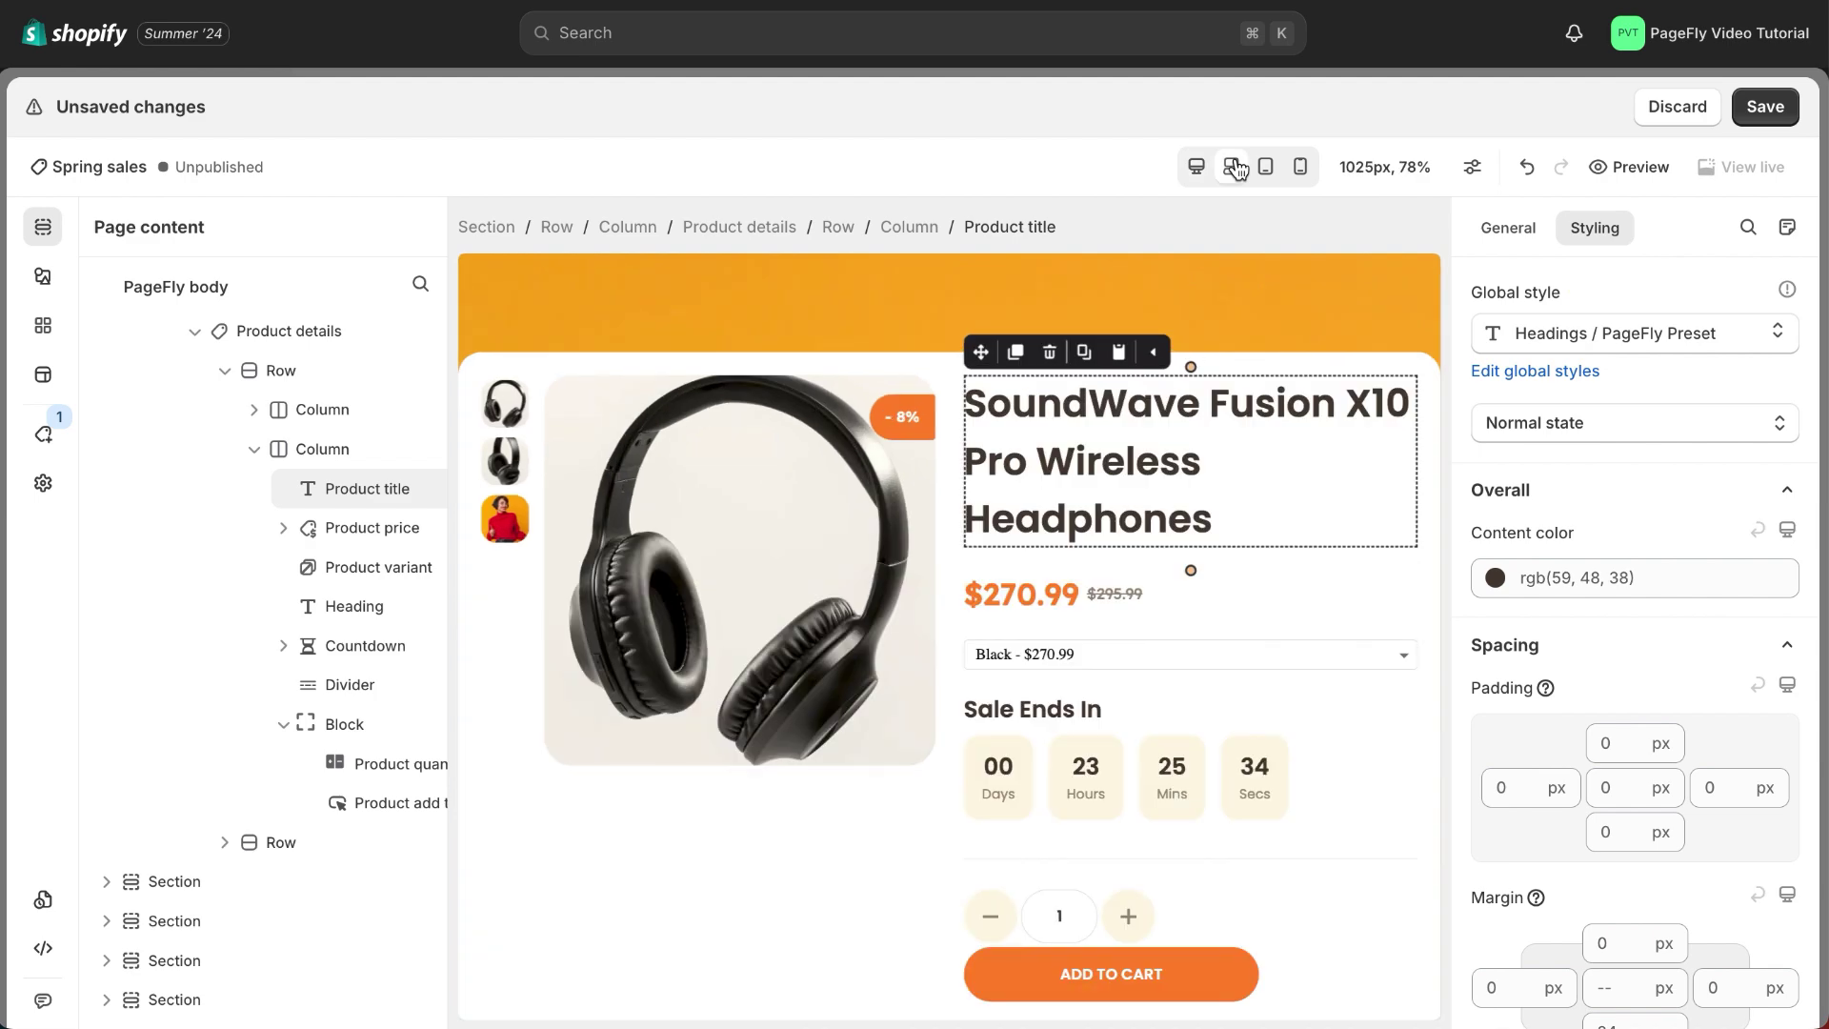
{"action": "left_click", "coordinate": [1266, 168]}
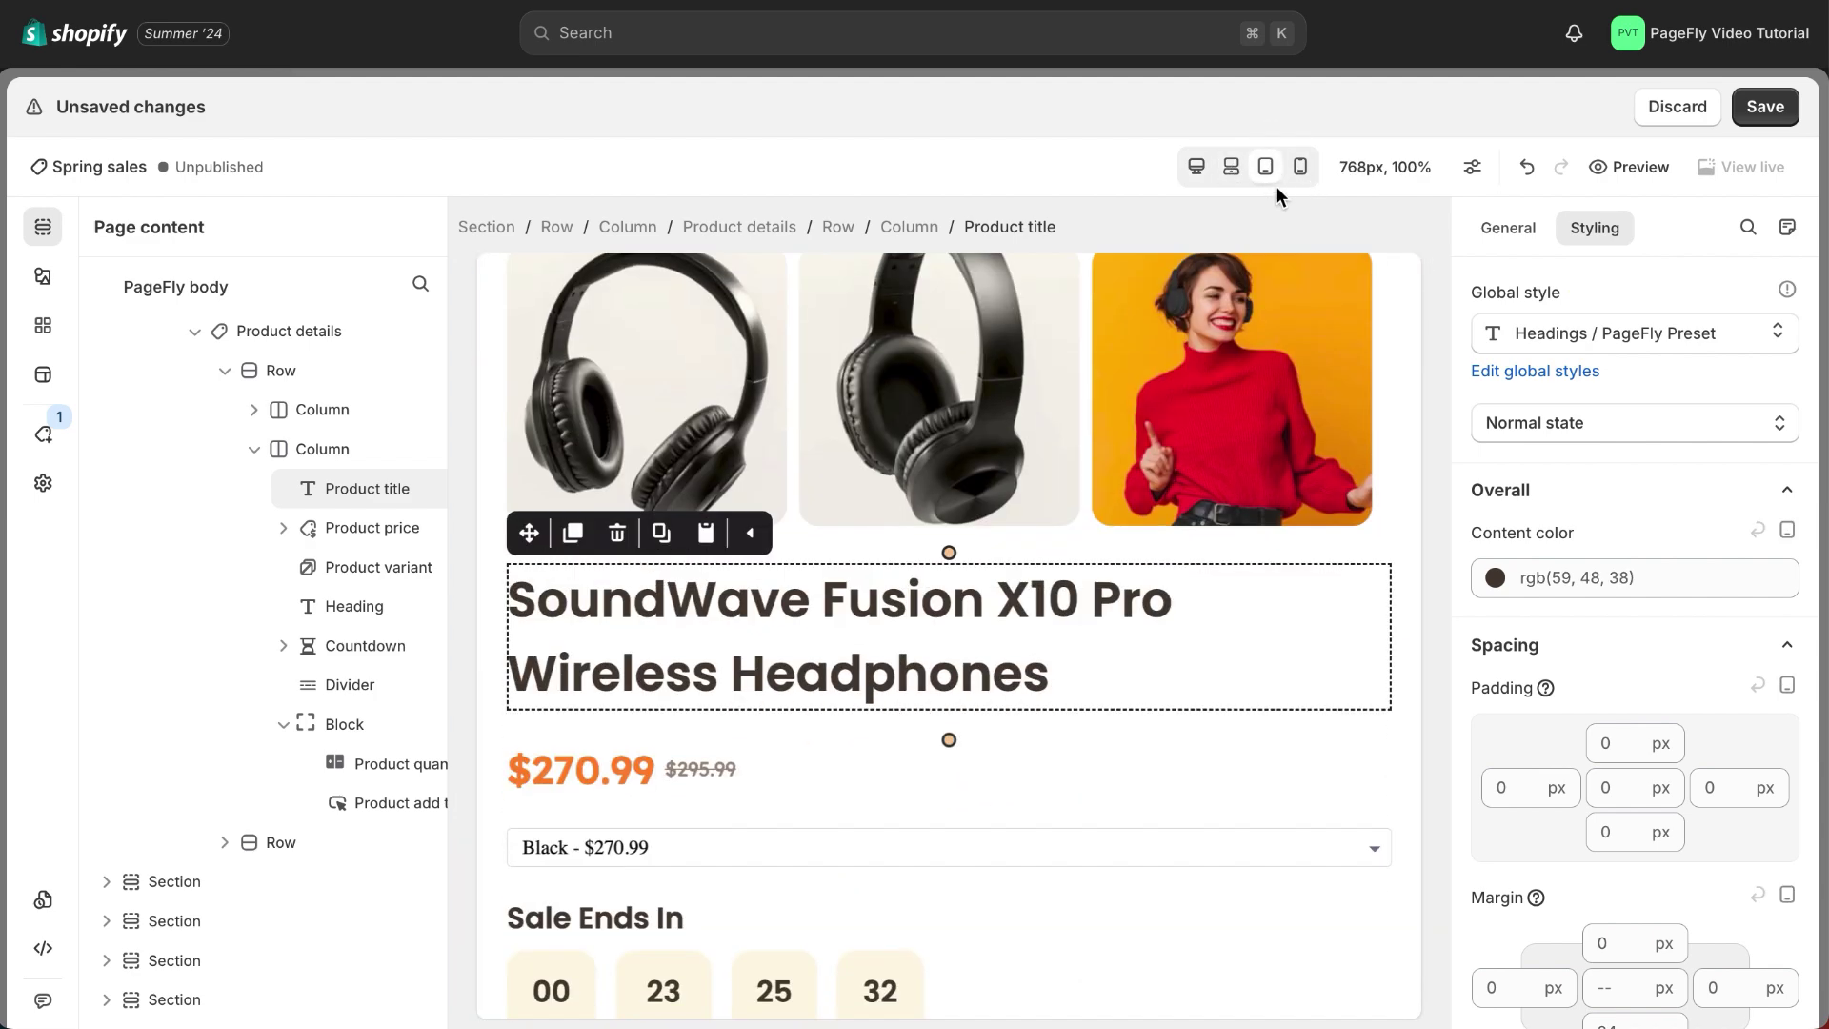
{"action": "left_click", "coordinate": [1301, 168]}
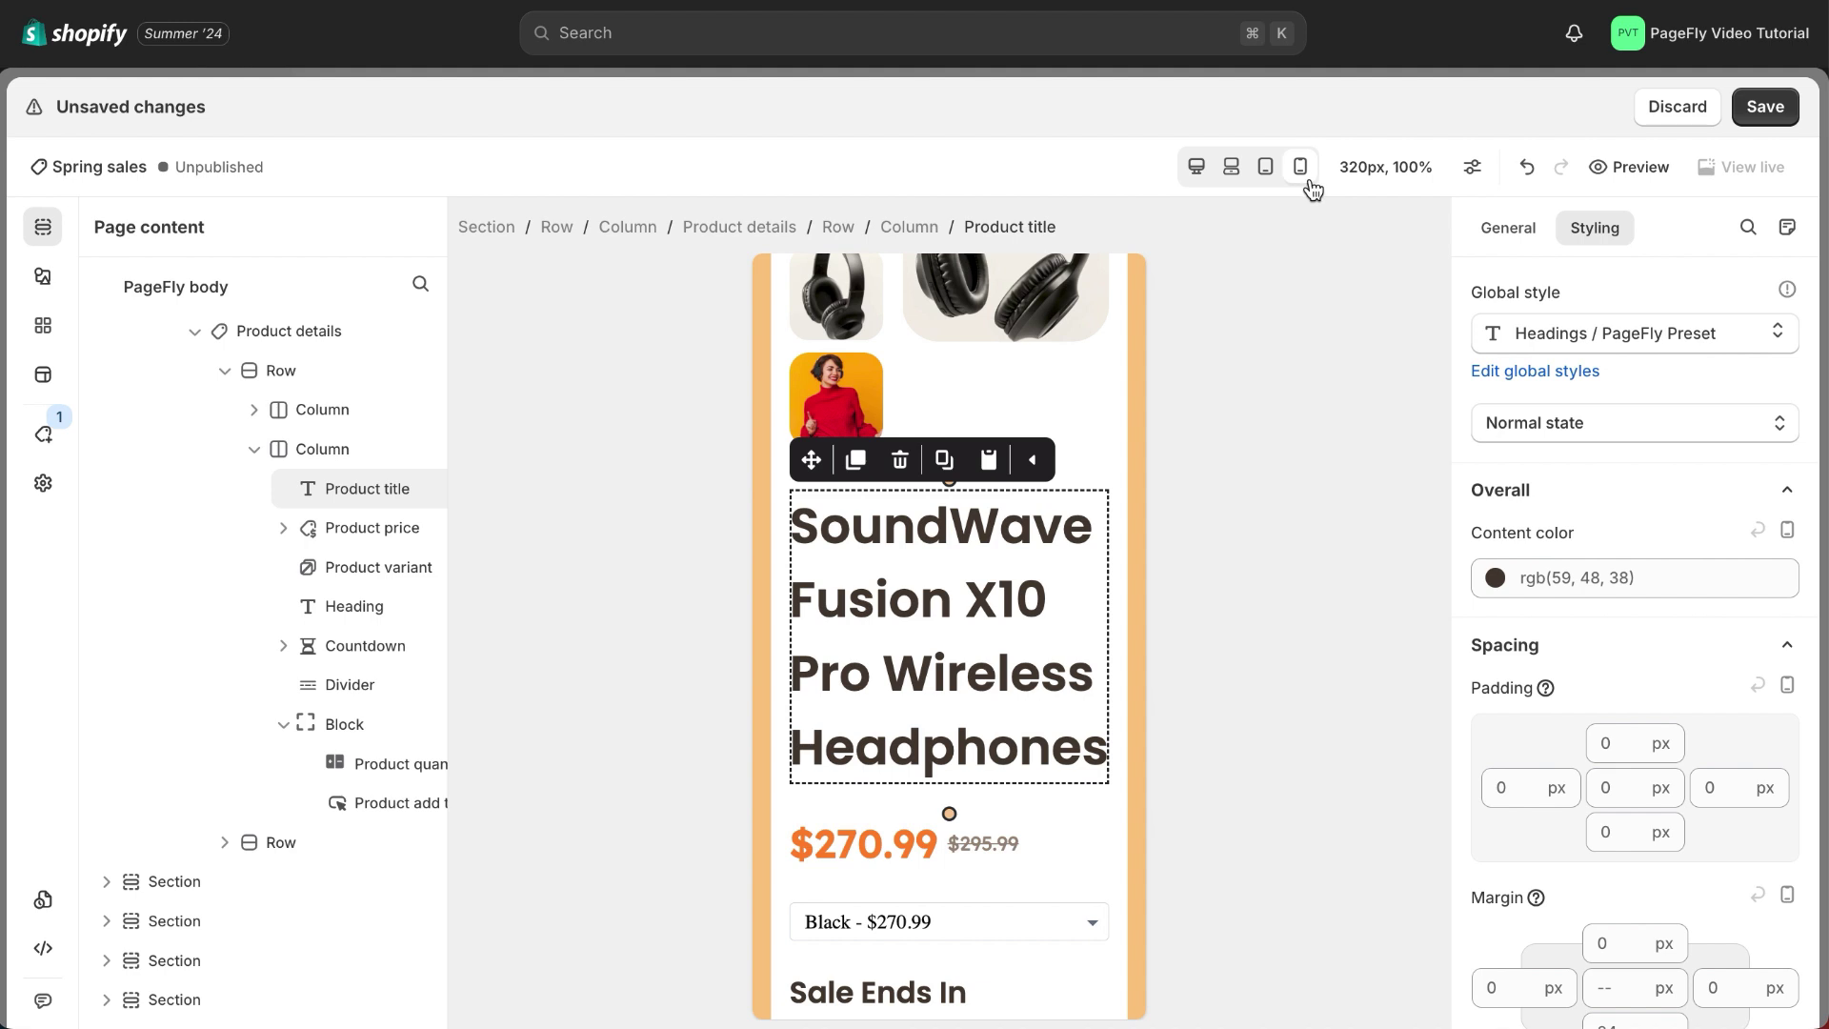
{"action": "scroll", "coordinate": [1570, 526], "scroll_direction": "down", "scroll_amount": 4}
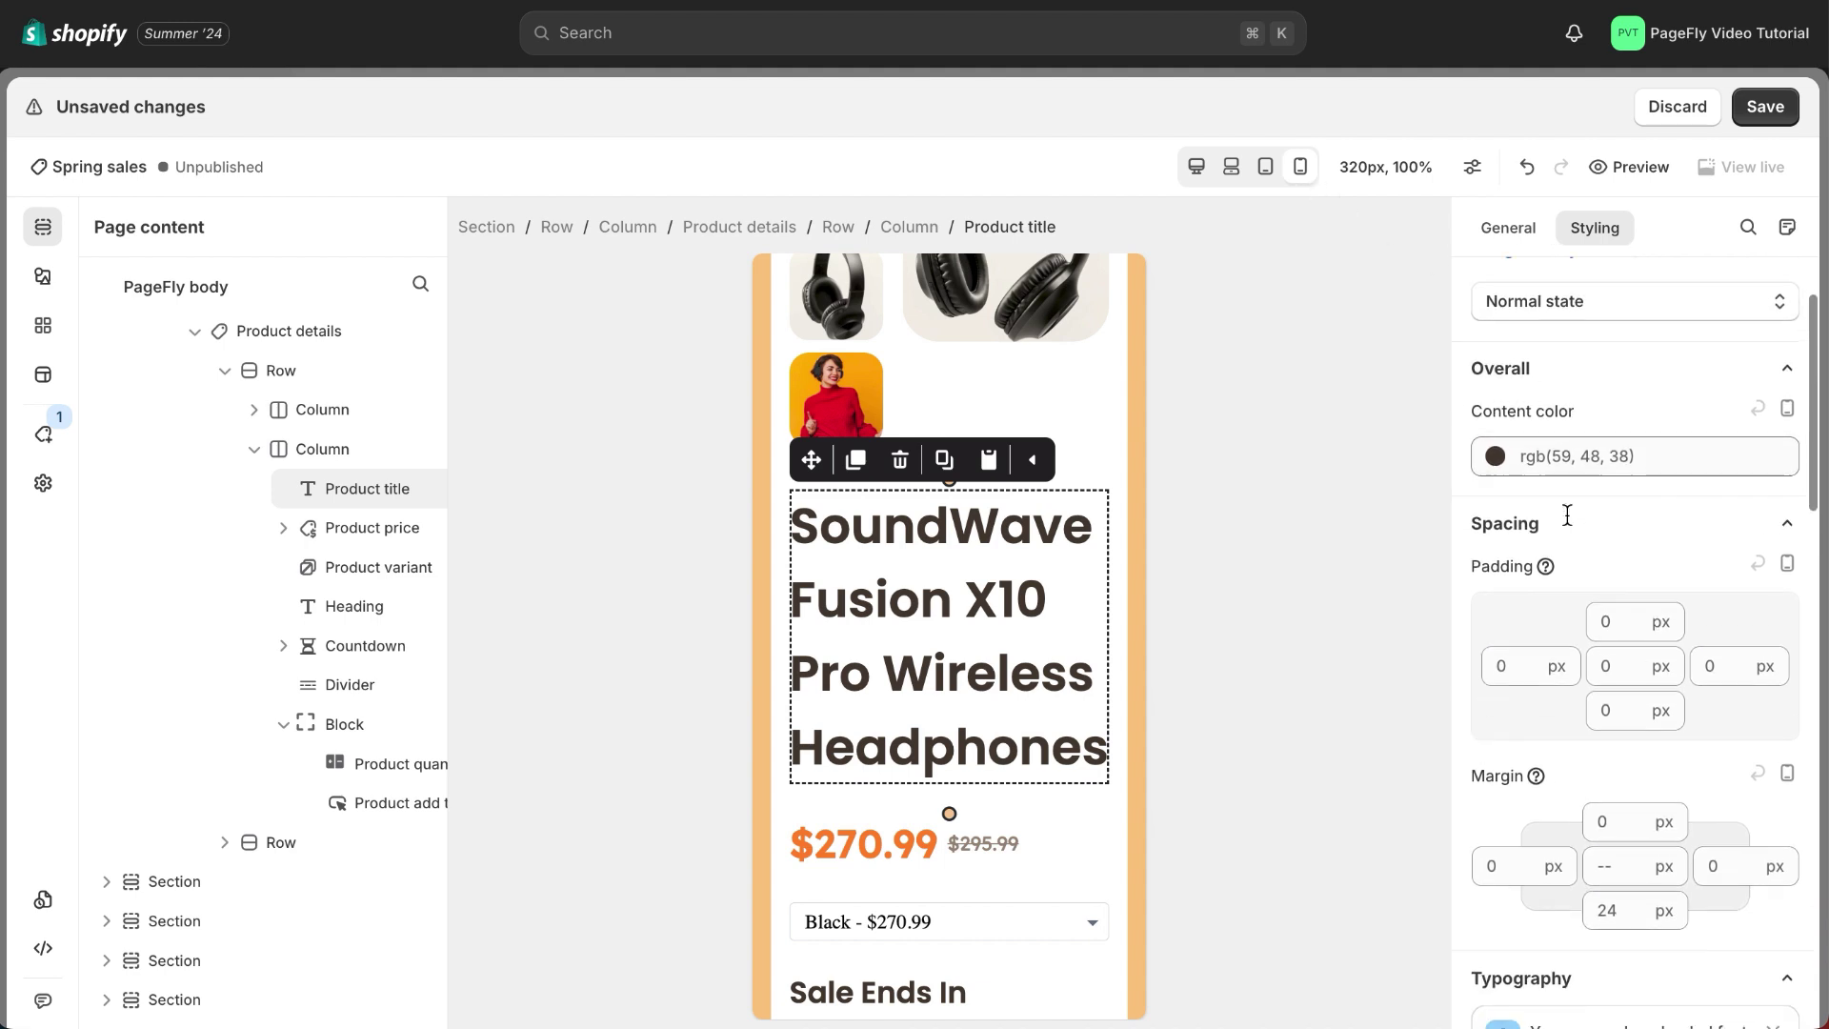
{"action": "scroll", "coordinate": [1568, 519], "scroll_direction": "down", "scroll_amount": 5}
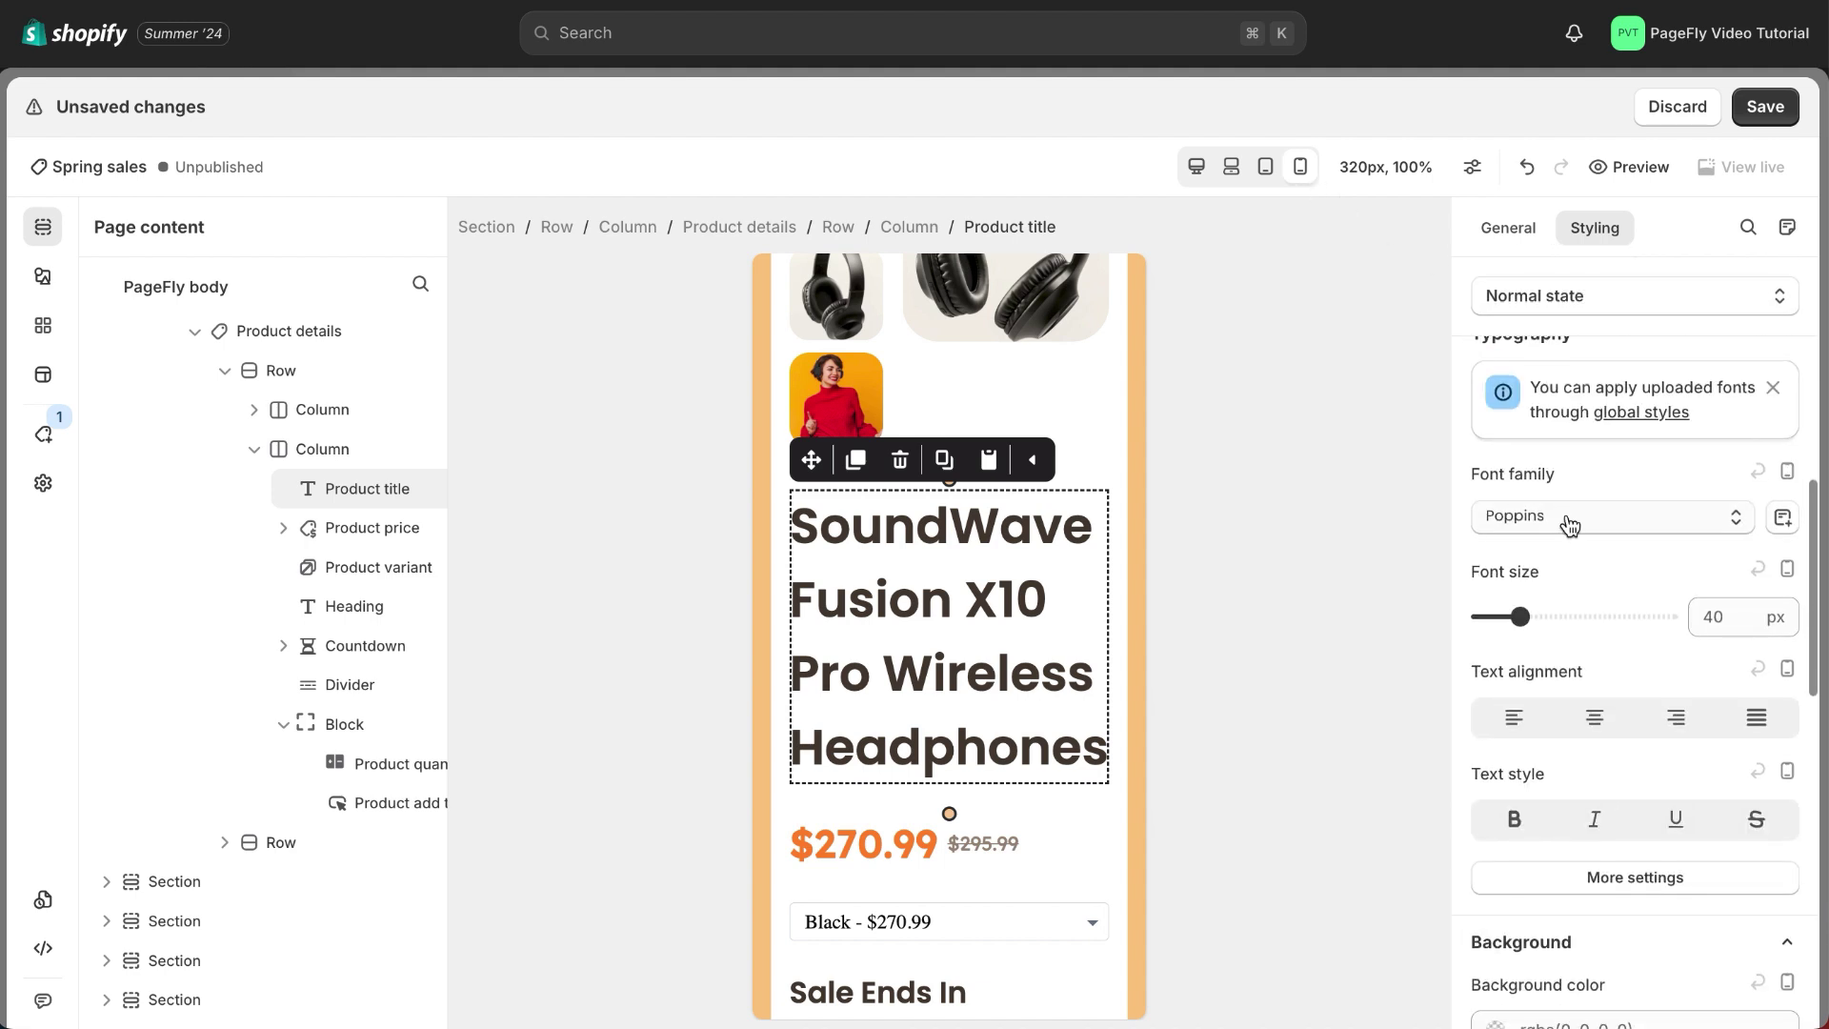
{"action": "double_click", "coordinate": [1716, 555]}
{"action": "type", "text": "32"}
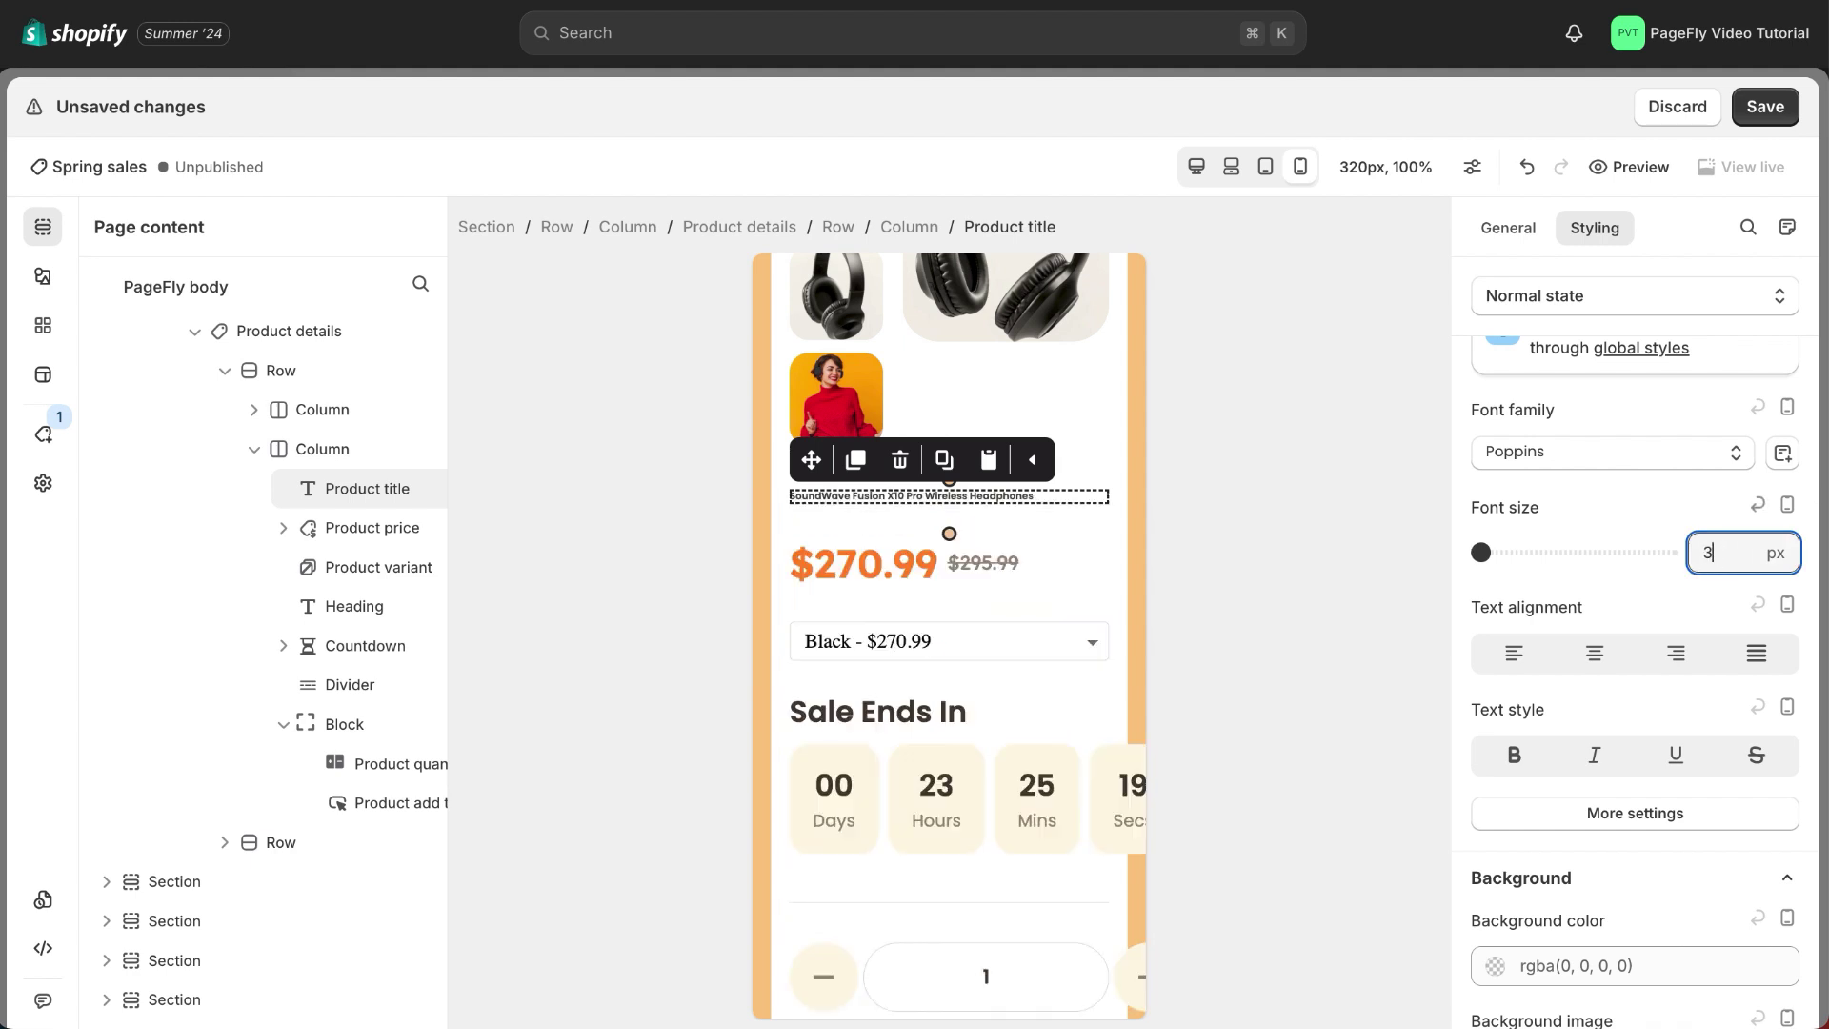
Compare the title in Desktop, Laptop and Tablet views, where it keeps 40 px
{"action": "left_click", "coordinate": [1787, 504]}
{"action": "left_click", "coordinate": [1751, 552]}
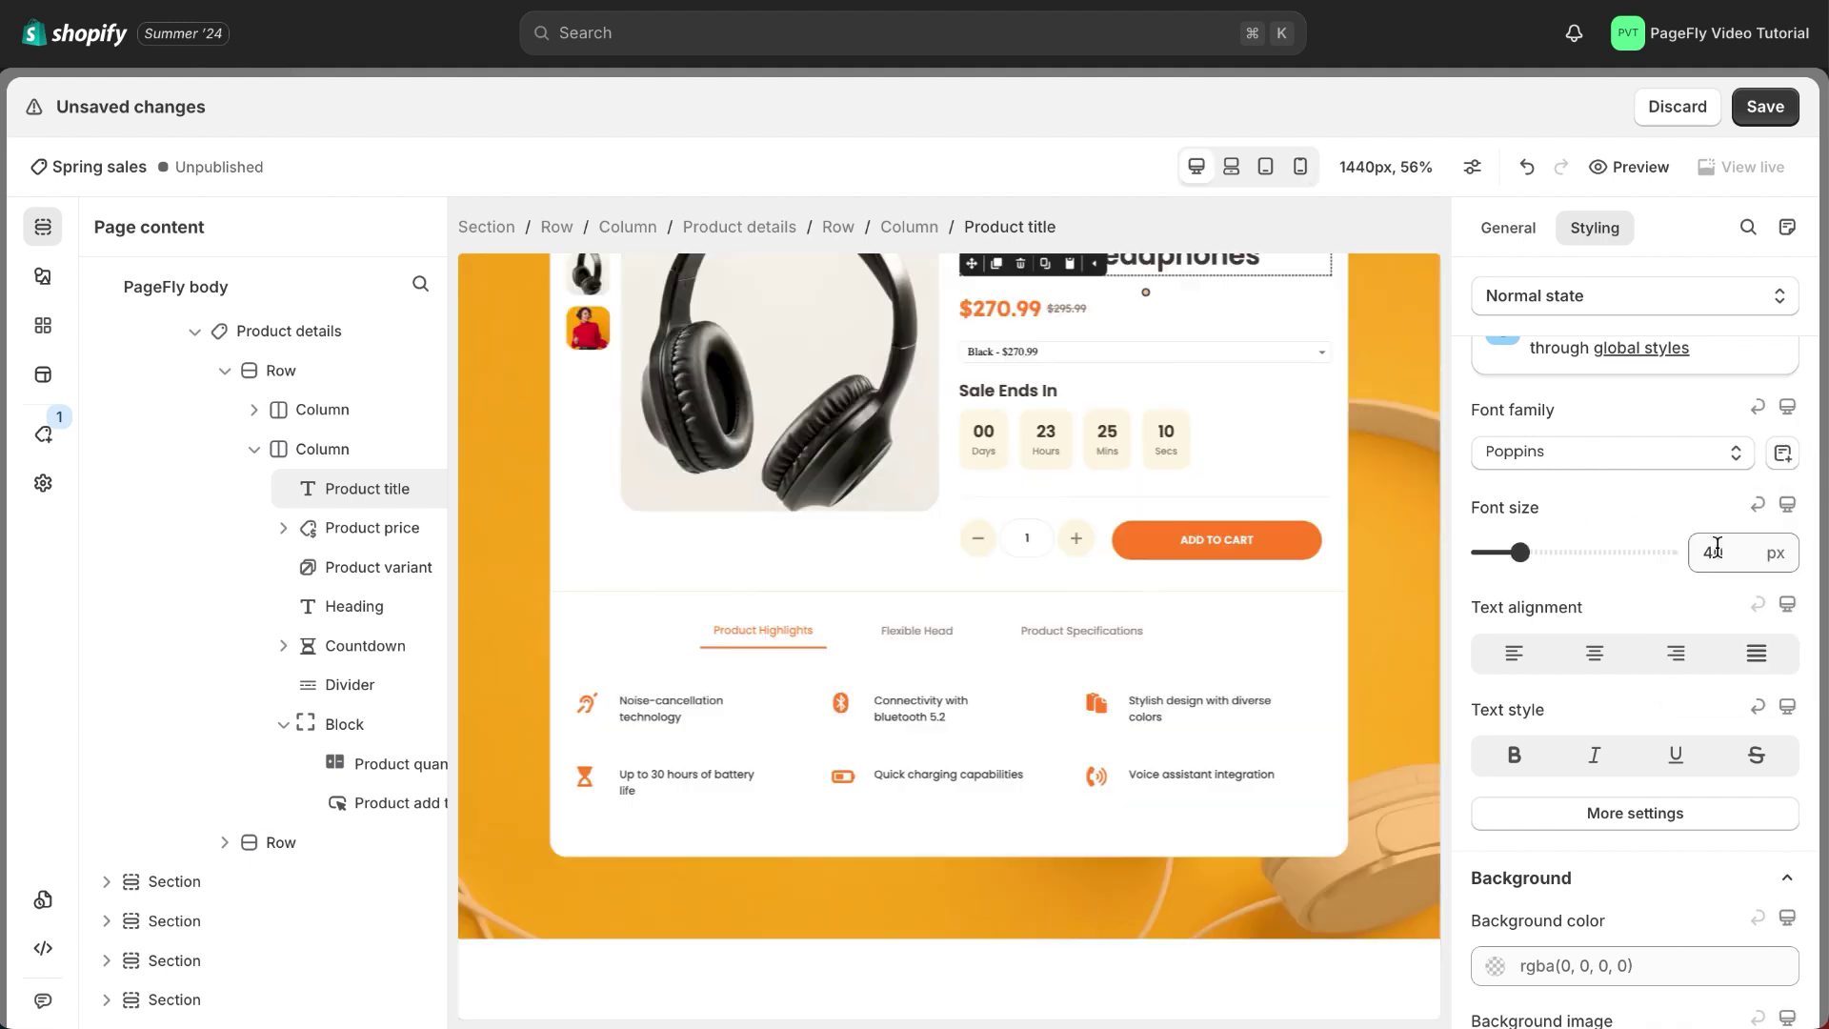
{"action": "left_click", "coordinate": [1787, 504]}
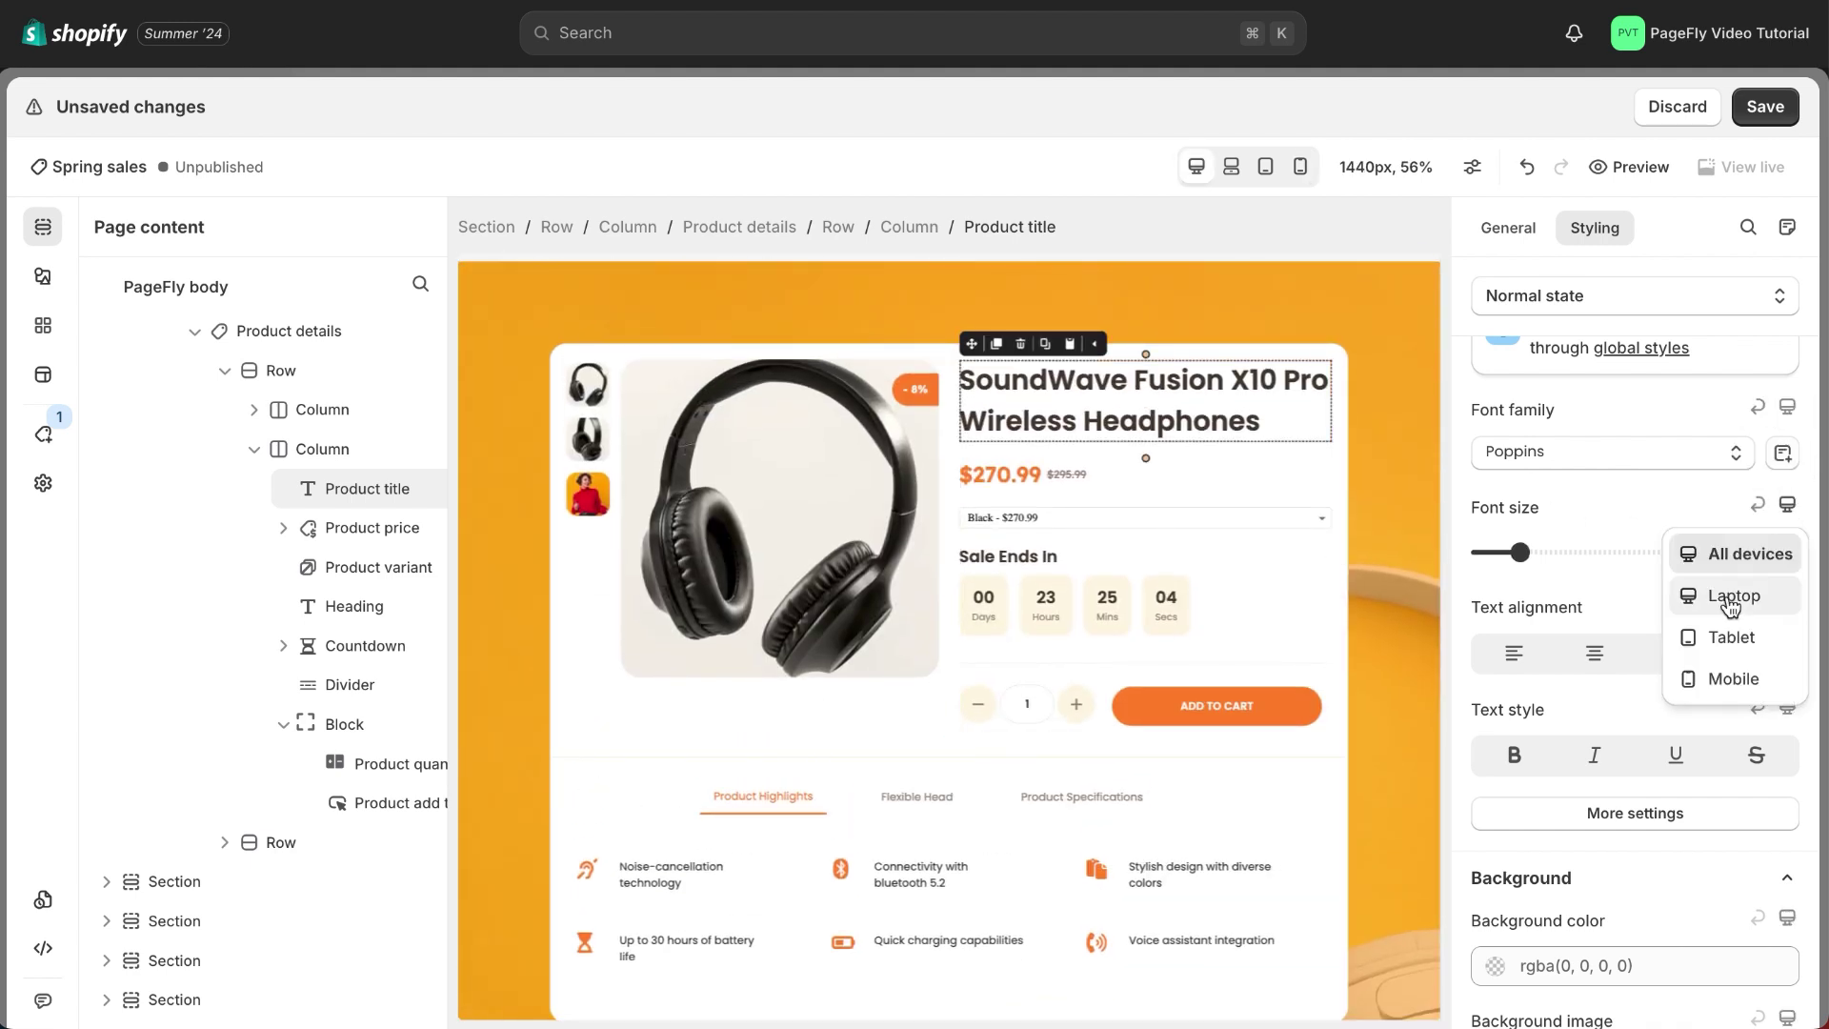
{"action": "left_click", "coordinate": [1734, 596]}
{"action": "left_click", "coordinate": [1787, 504]}
{"action": "left_click", "coordinate": [1734, 653]}
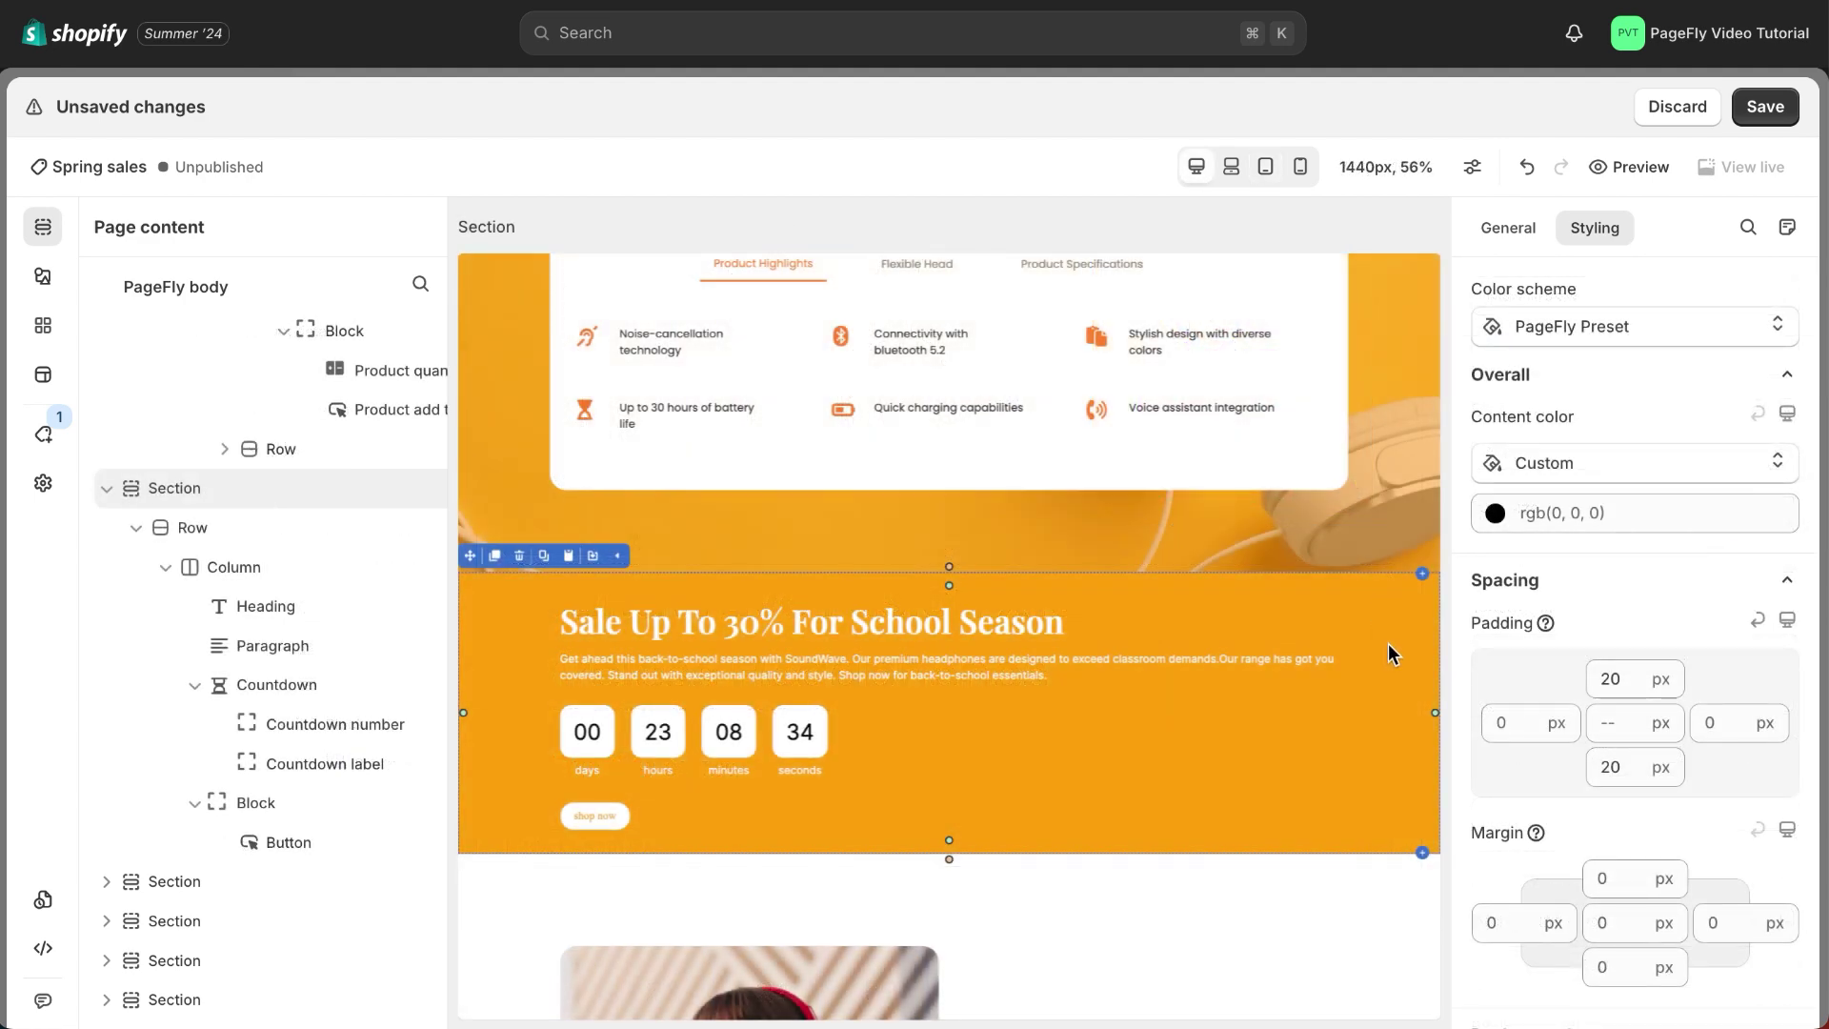
Set the sale section's desktop left padding to 350 px
{"action": "left_click", "coordinate": [1508, 729]}
{"action": "type", "text": "350"}
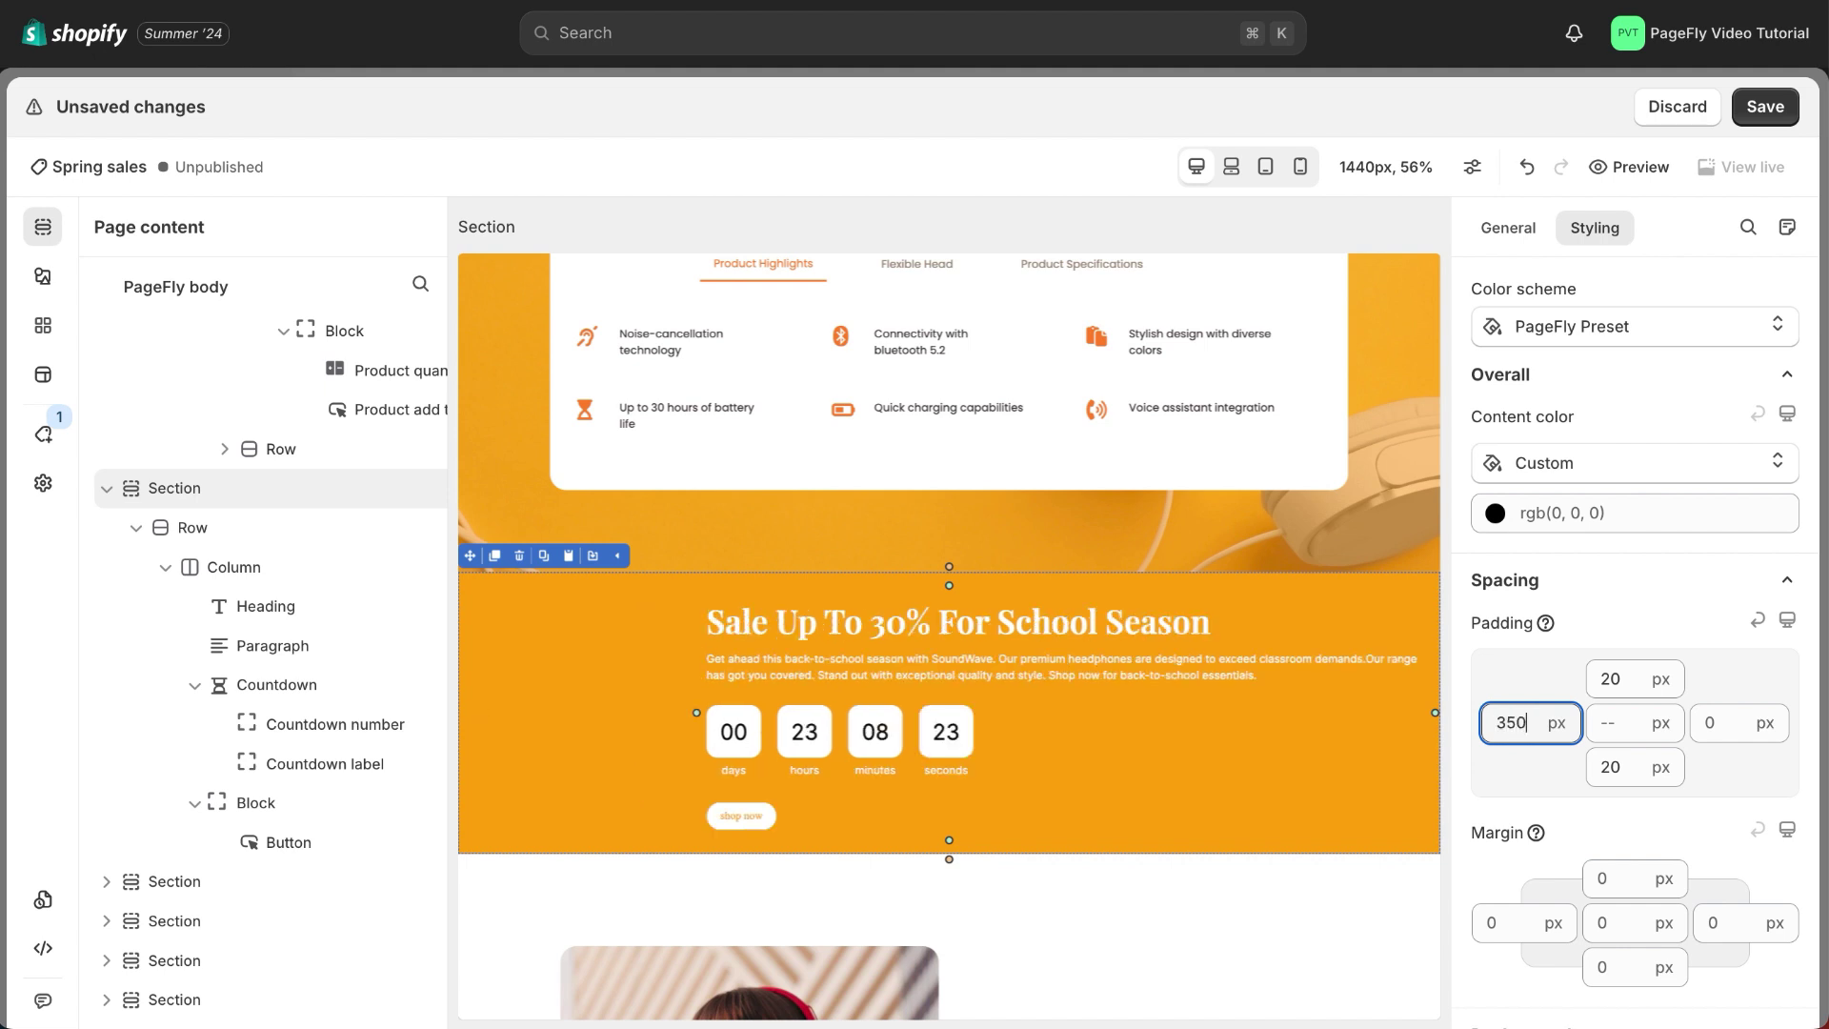
{"action": "left_click", "coordinate": [1503, 678]}
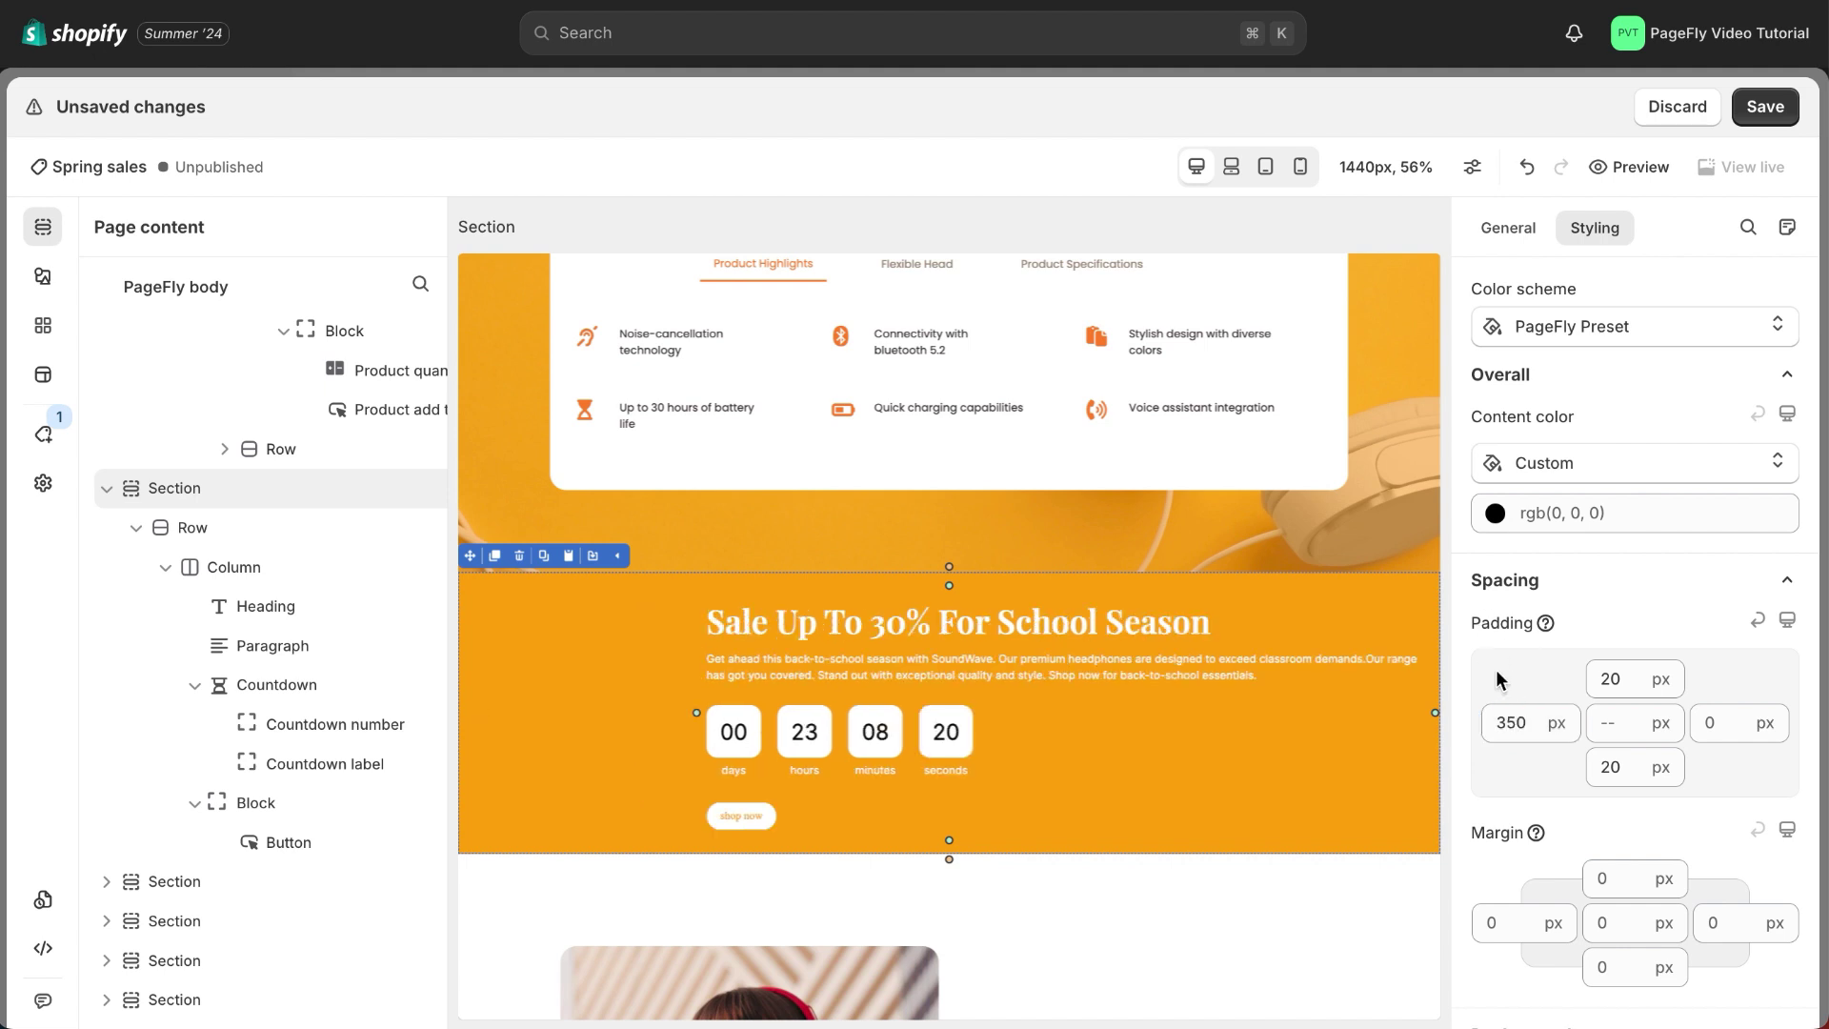
In mobile preview, reset the sale section's left padding to 0 px
{"action": "left_click", "coordinate": [1302, 167]}
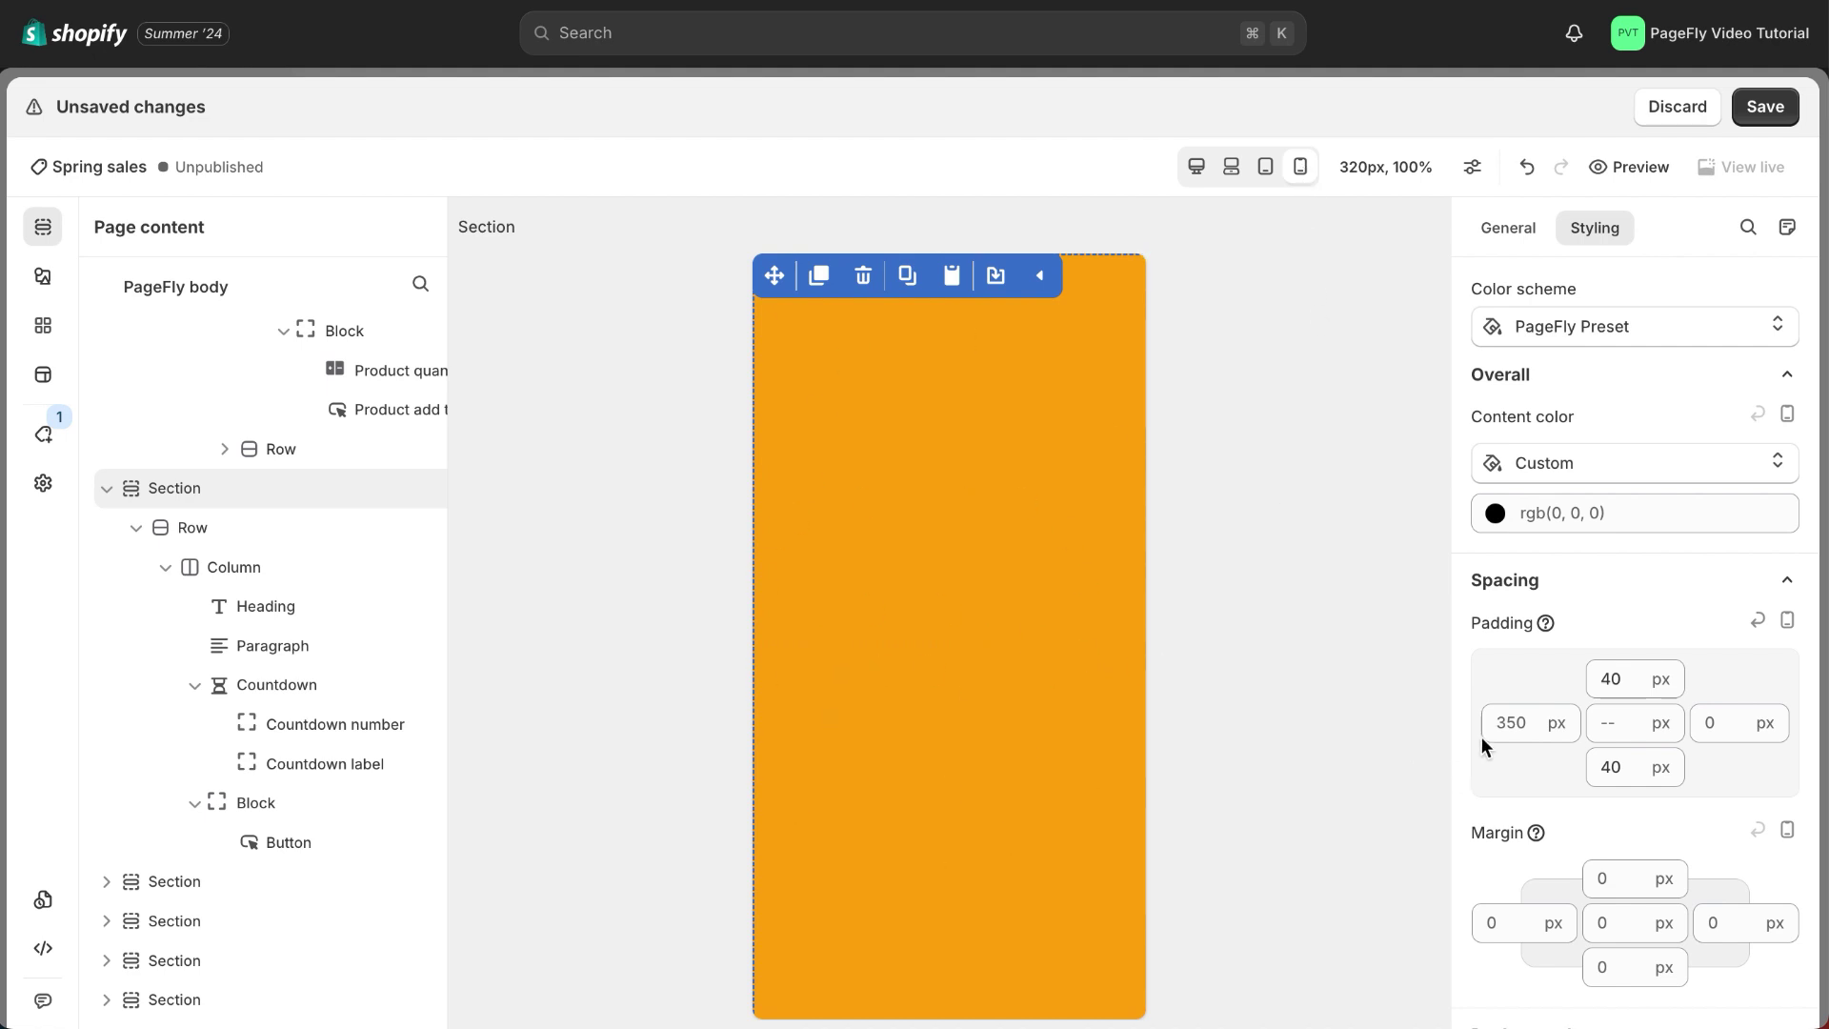
{"action": "left_click", "coordinate": [1521, 724]}
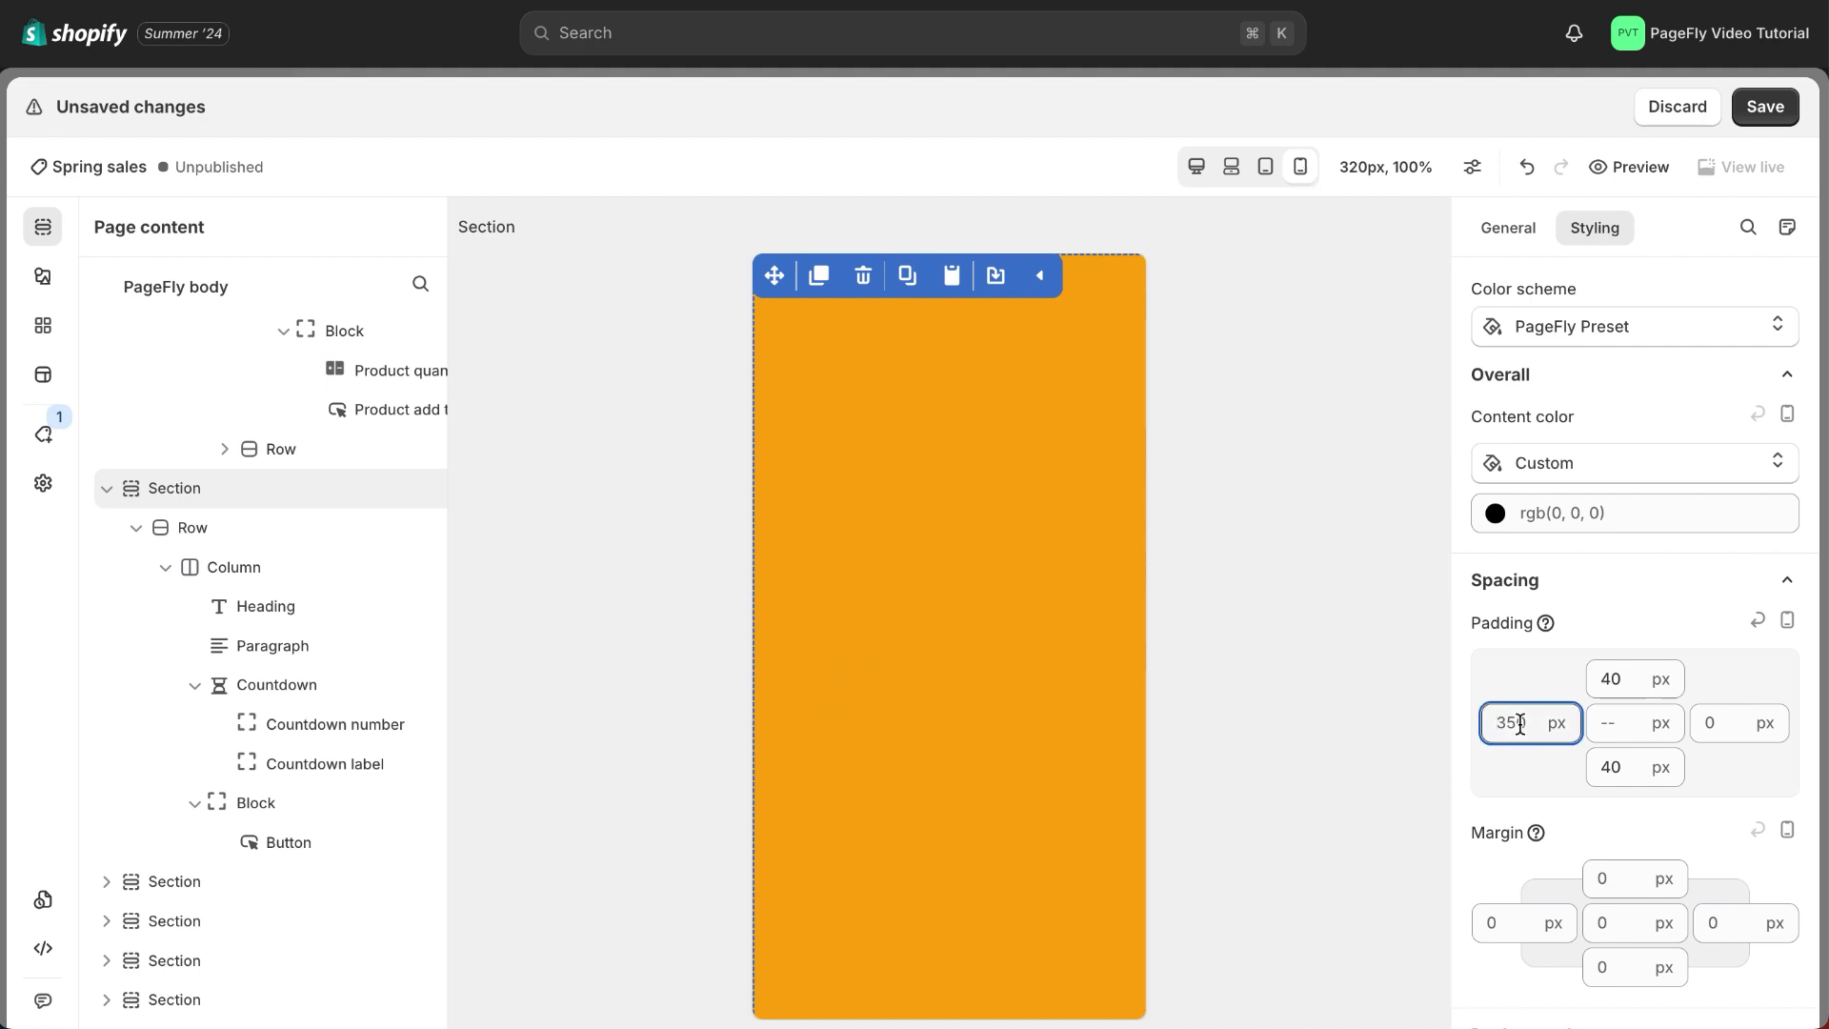
{"action": "key", "text": "super+a"}
{"action": "type", "text": "0"}
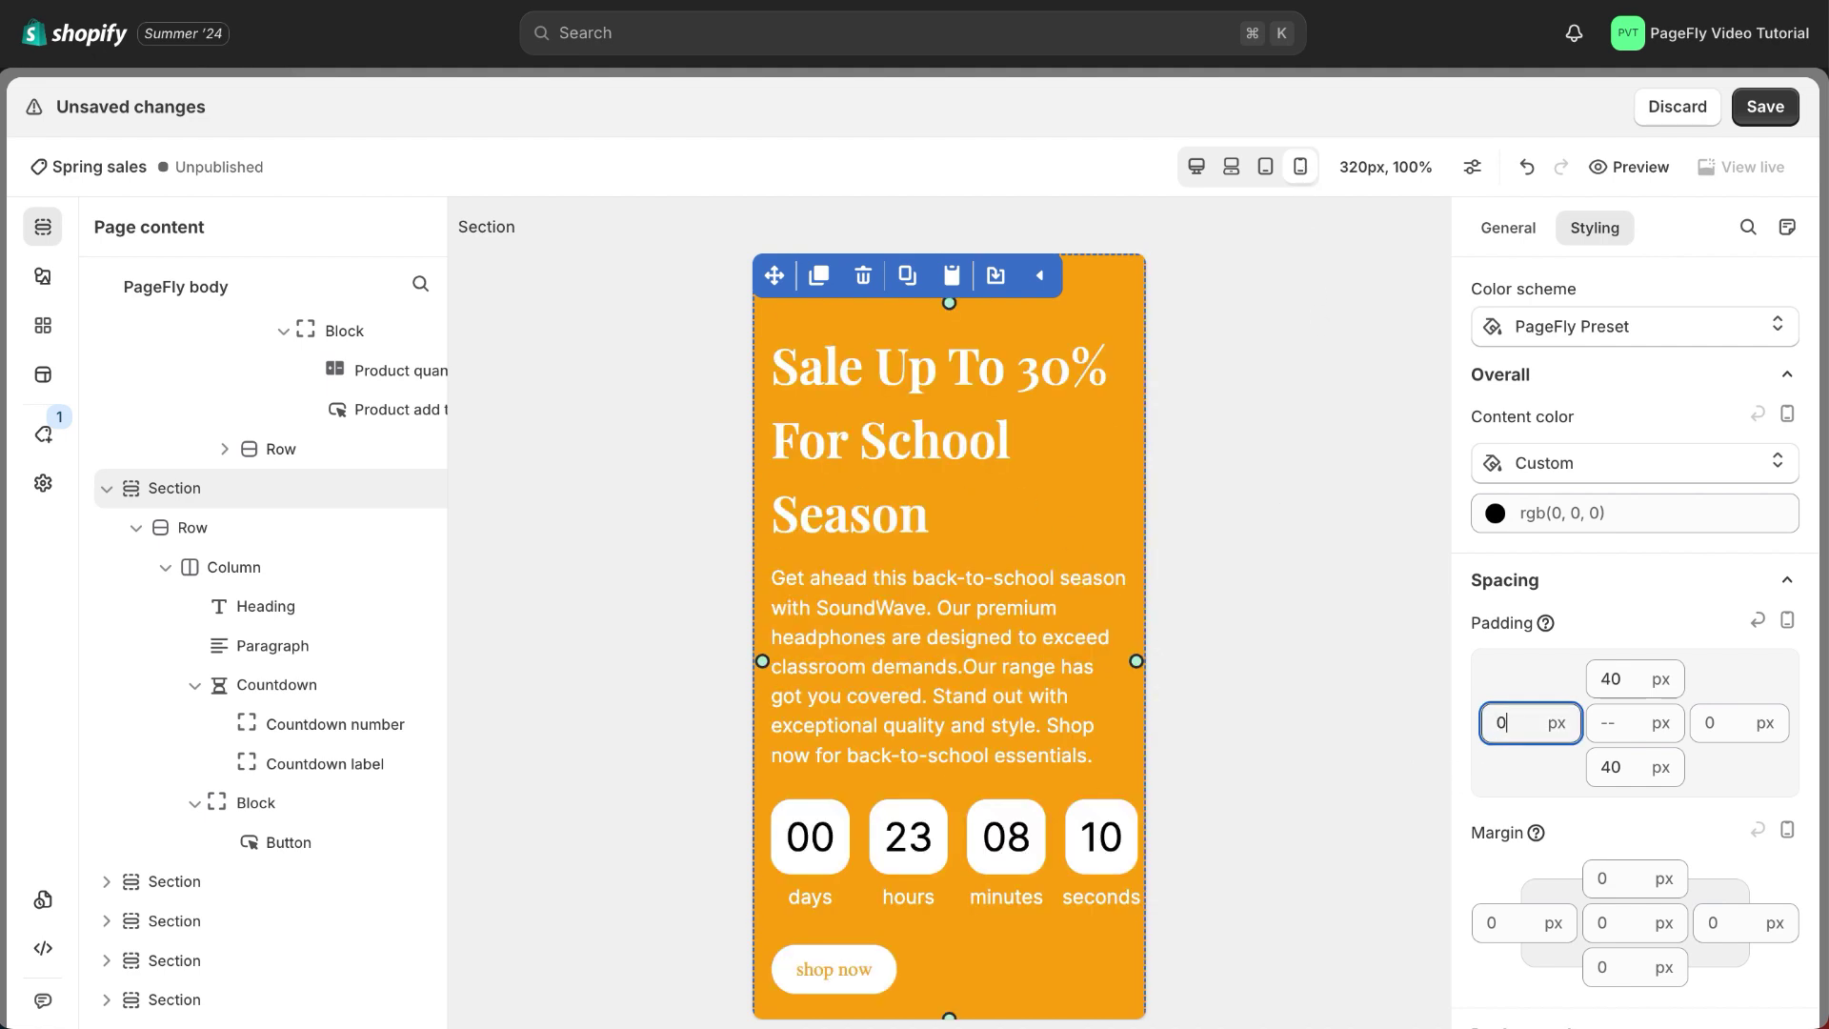
{"action": "left_click", "coordinate": [1513, 676]}
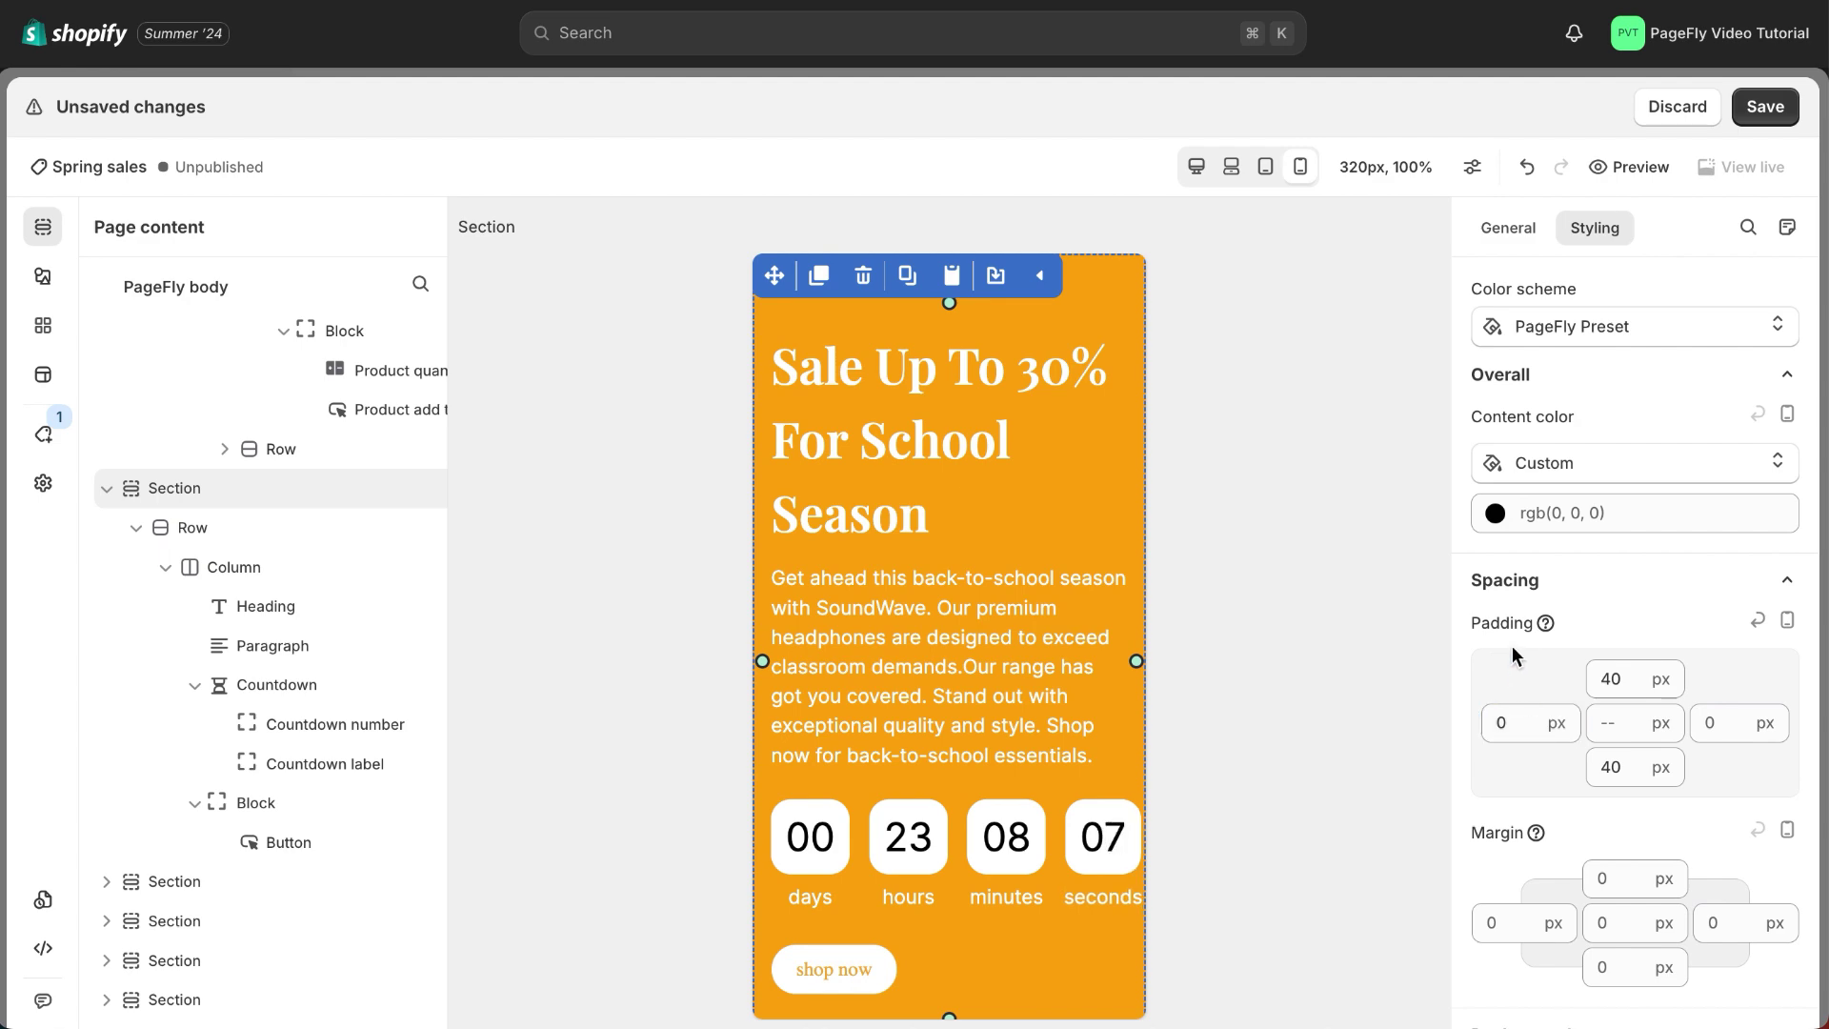
In desktop view, change the sale section's left and right padding from 250 to 0 px
{"action": "left_click", "coordinate": [1207, 171]}
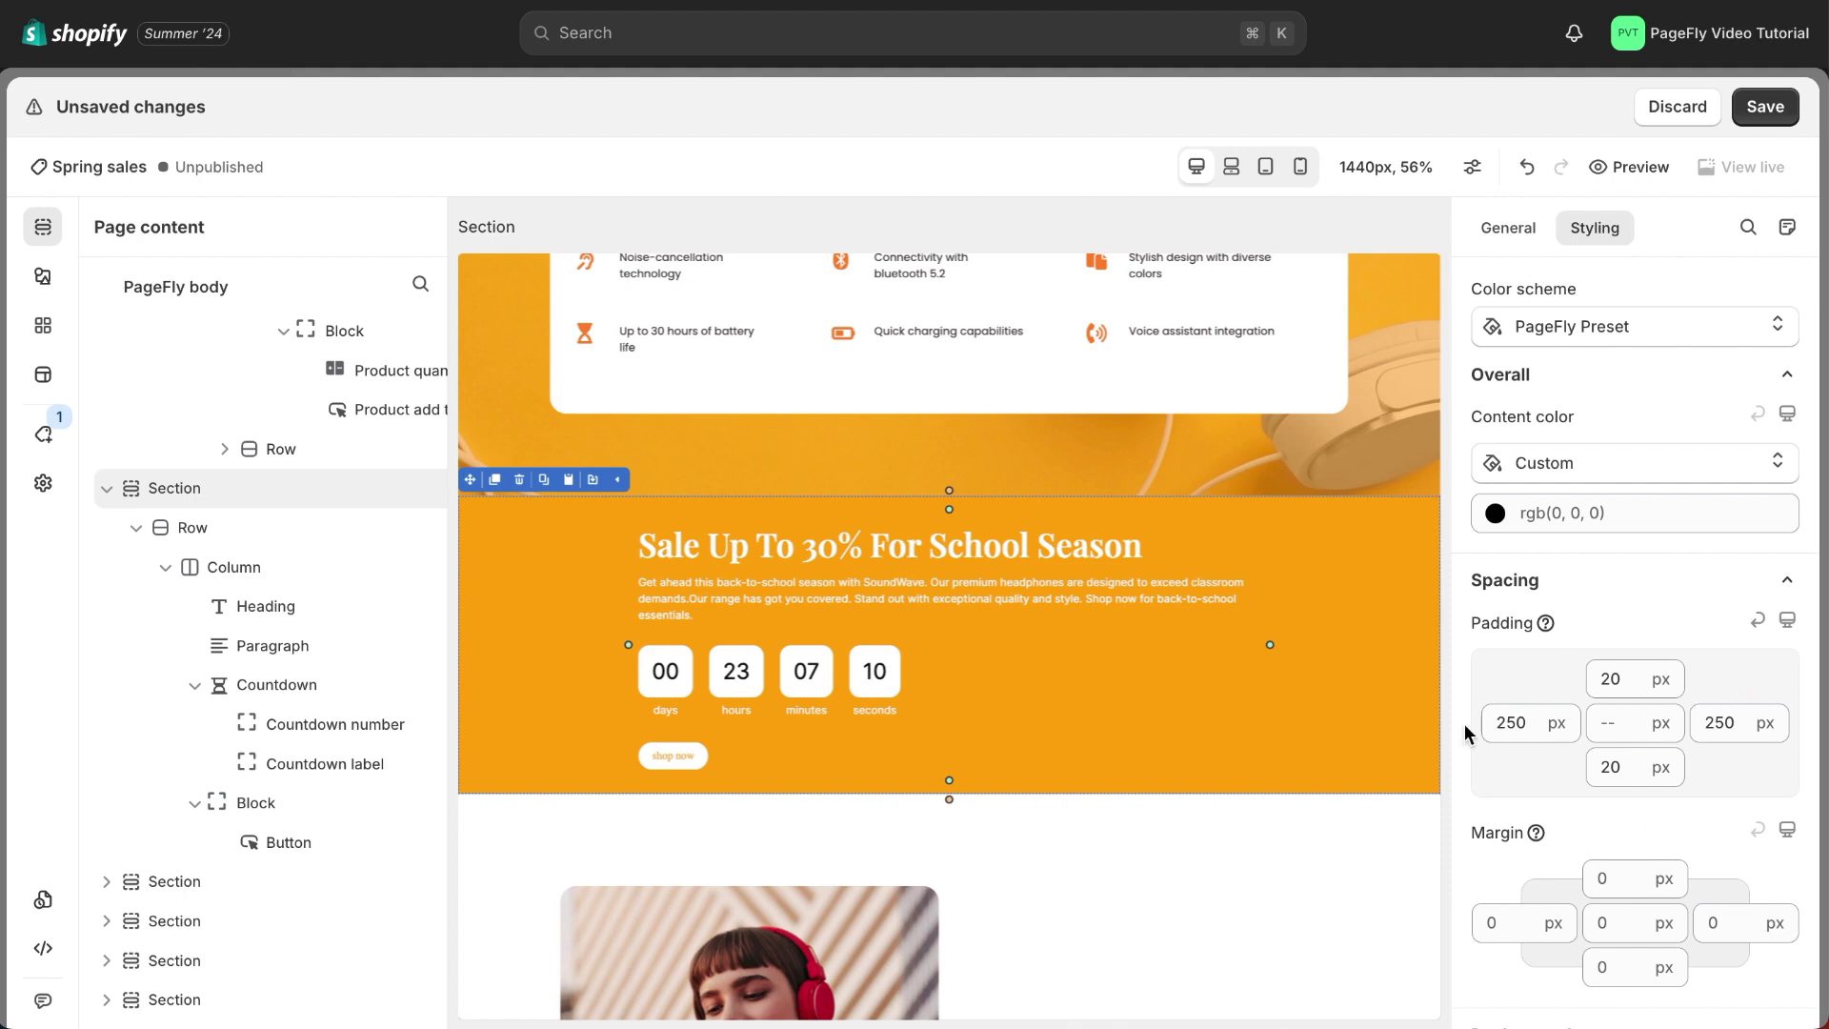
{"action": "double_click", "coordinate": [1515, 722]}
{"action": "type", "text": "0"}
{"action": "left_click", "coordinate": [1722, 722]}
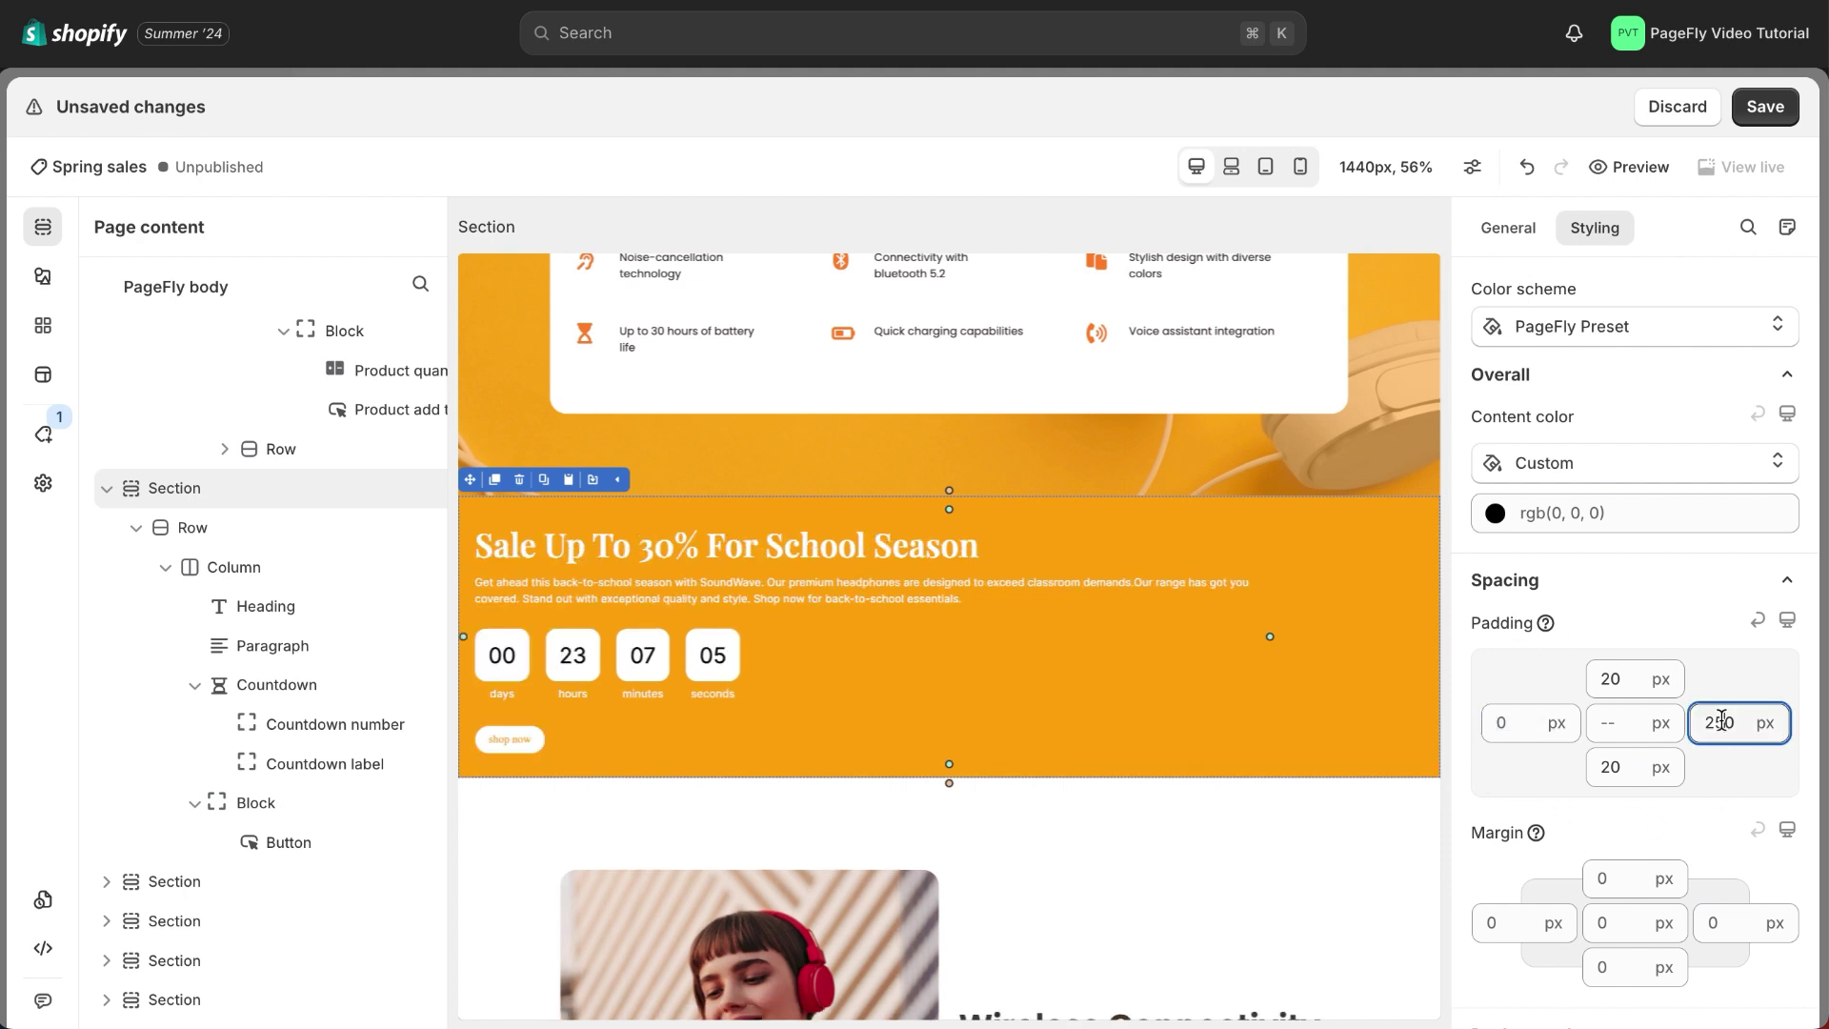
{"action": "double_click", "coordinate": [1722, 722]}
{"action": "type", "text": "0"}
{"action": "left_click", "coordinate": [1541, 766]}
{"action": "scroll", "coordinate": [1542, 766], "scroll_direction": "down", "scroll_amount": 6}
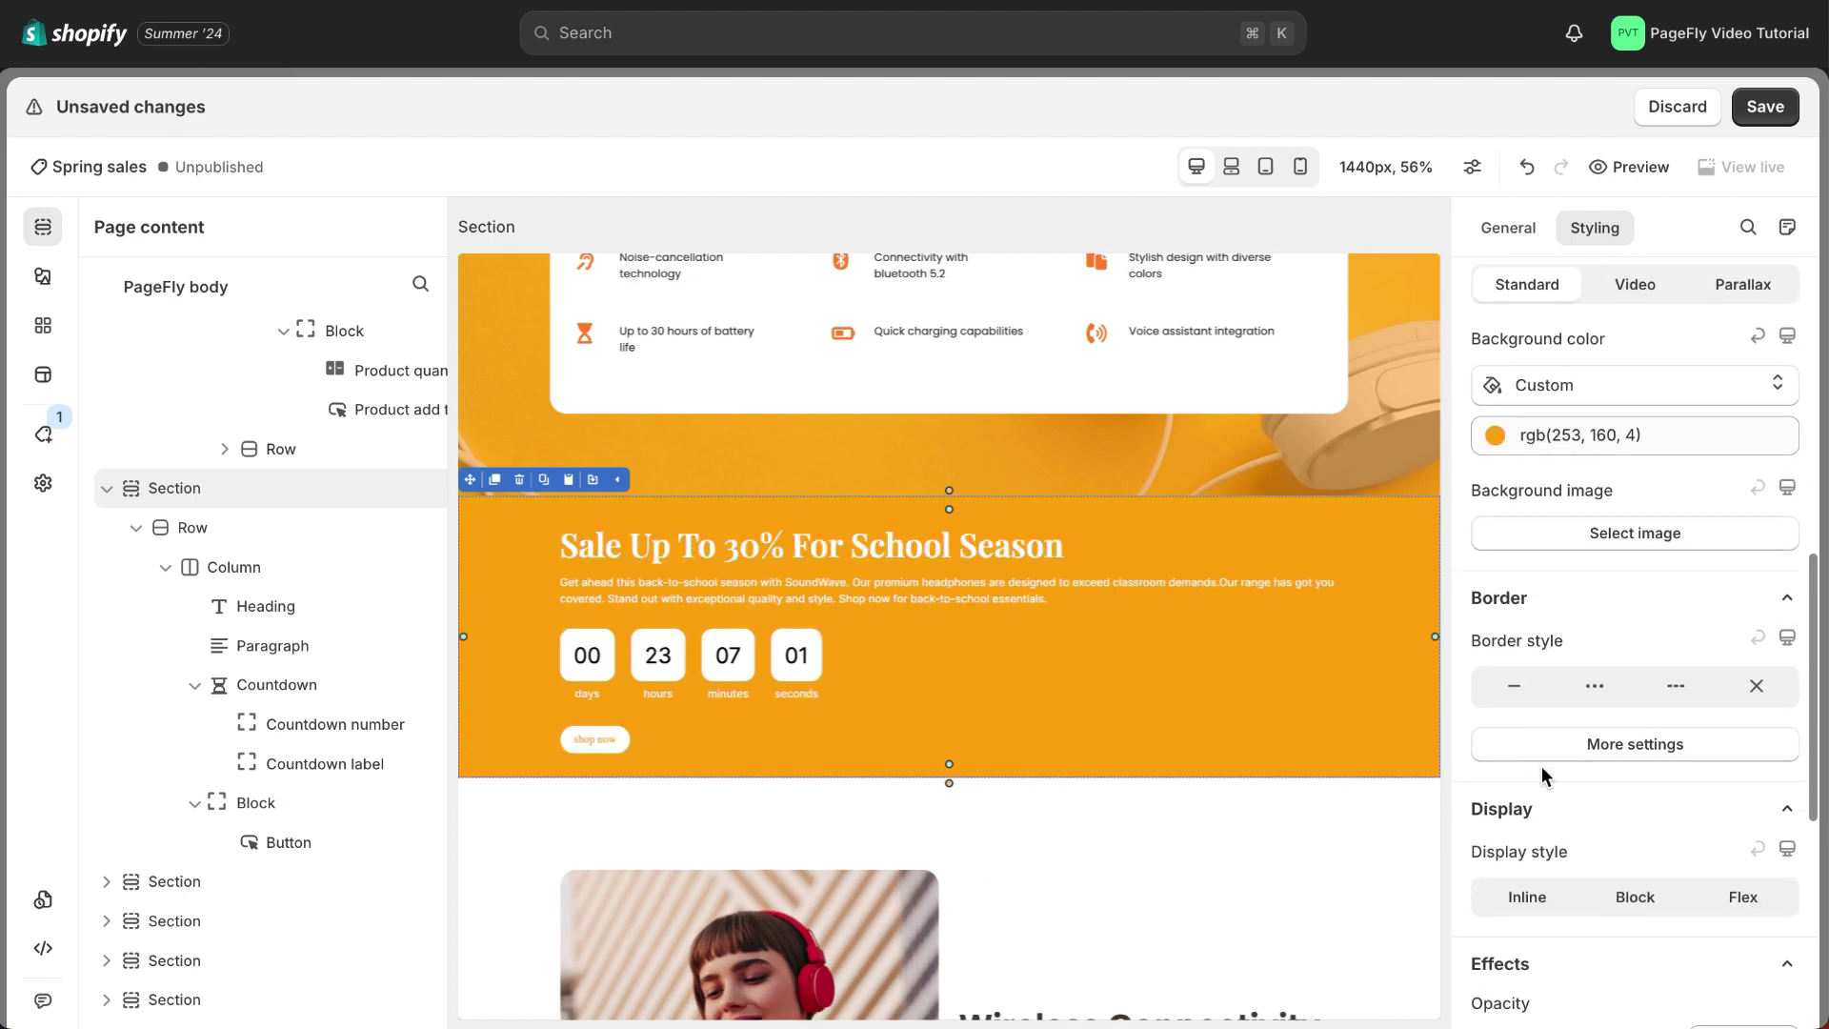
{"action": "scroll", "coordinate": [1541, 765], "scroll_direction": "up", "scroll_amount": 1}
Centre-align the sale column's text, then select its parent row
{"action": "left_click", "coordinate": [1217, 694]}
{"action": "scroll", "coordinate": [1610, 619], "scroll_direction": "down", "scroll_amount": 6}
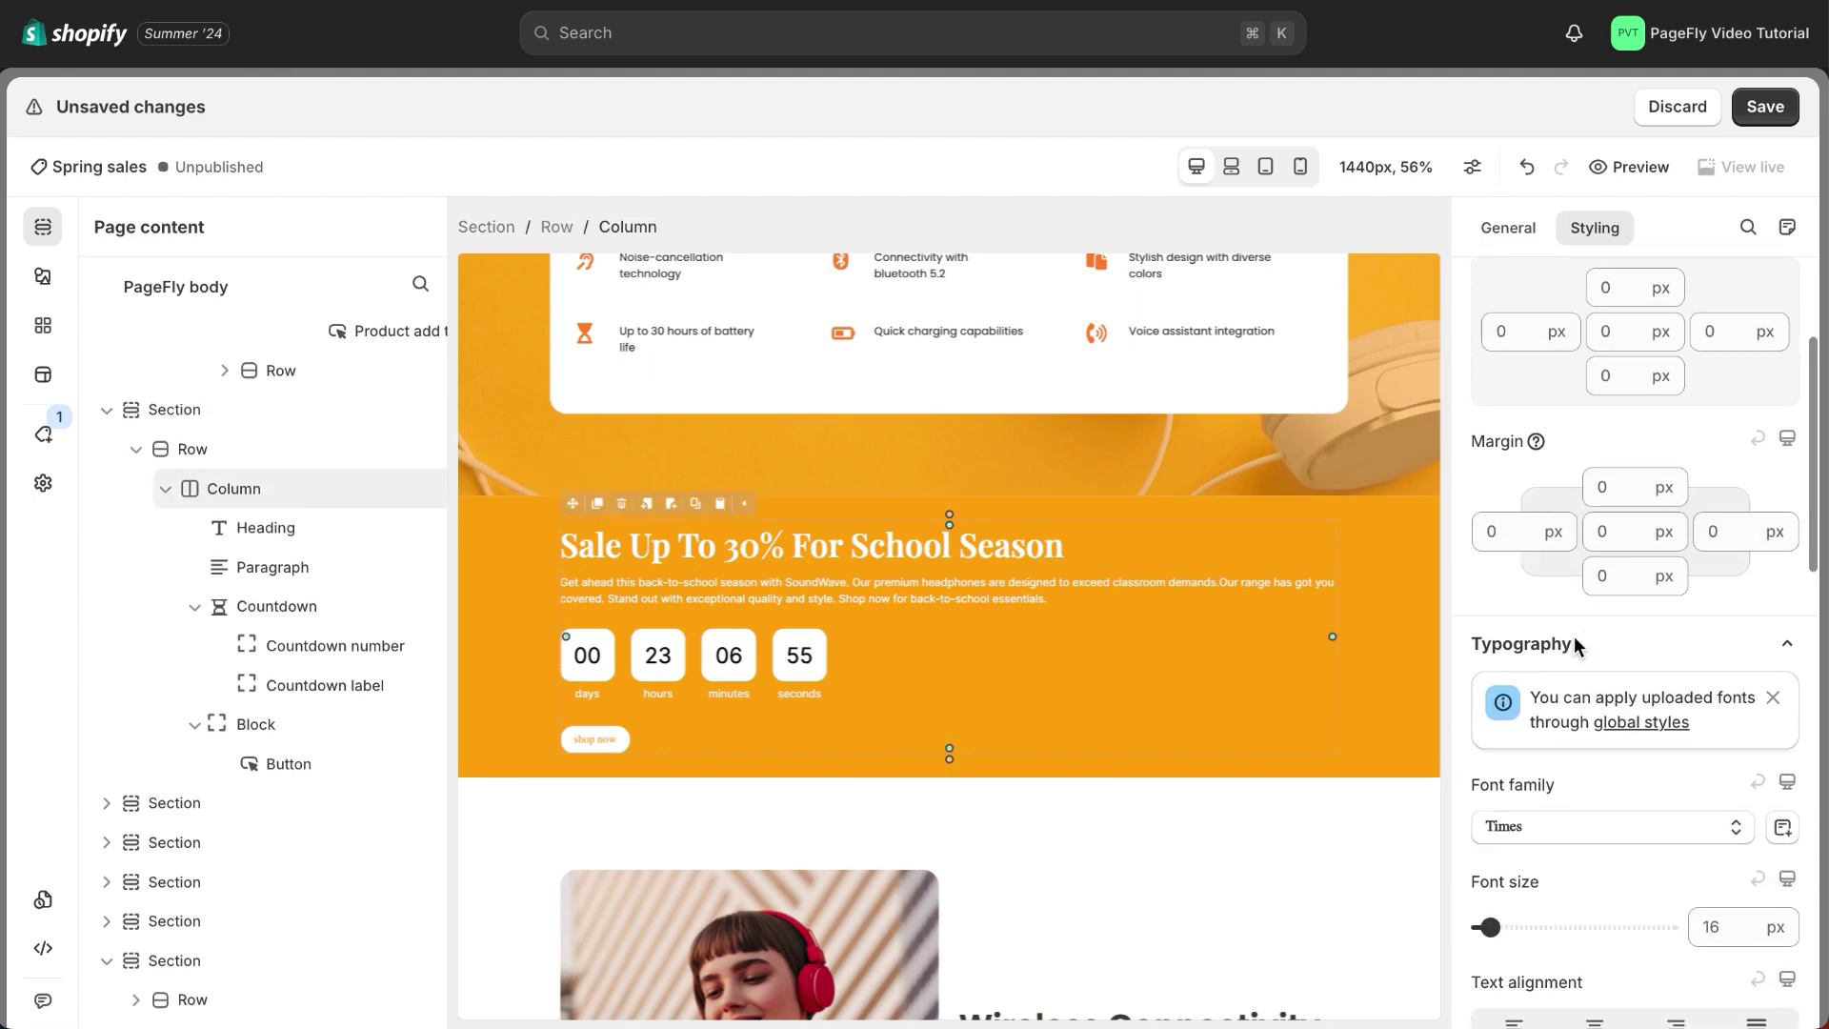
{"action": "left_click", "coordinate": [1597, 682]}
{"action": "left_click", "coordinate": [1515, 228]}
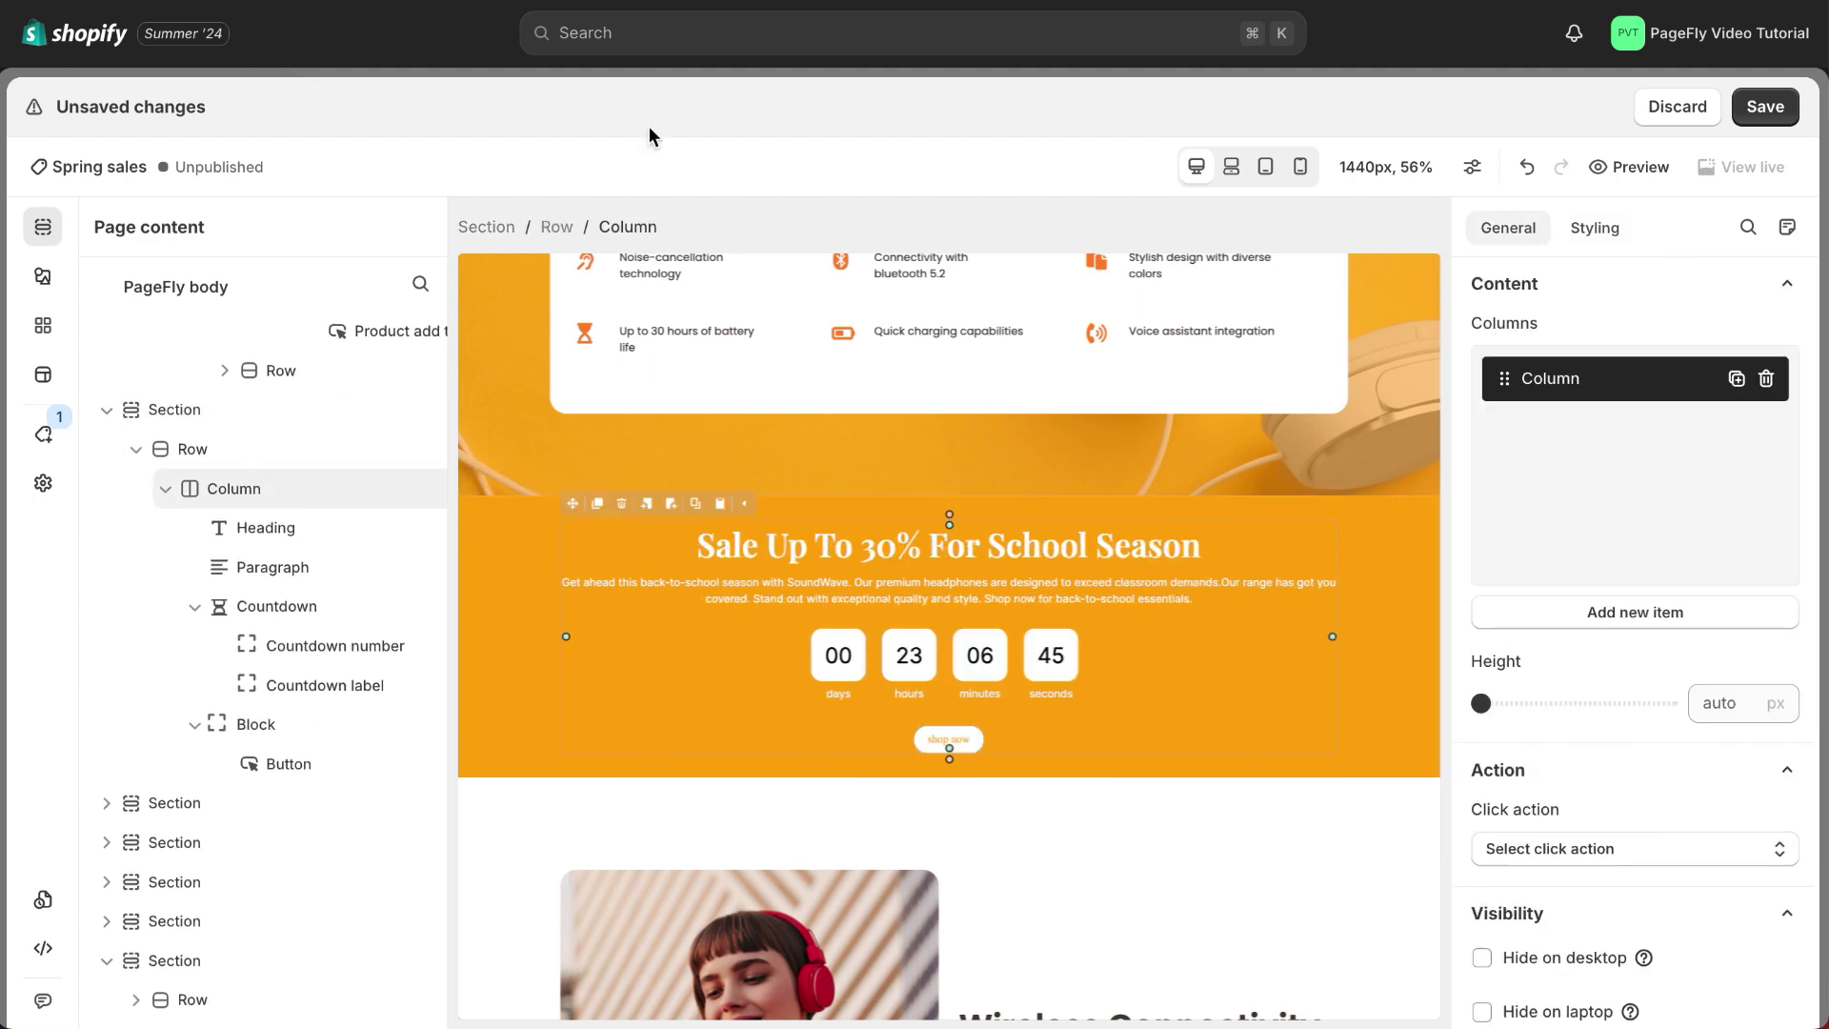
{"action": "left_click", "coordinate": [557, 226]}
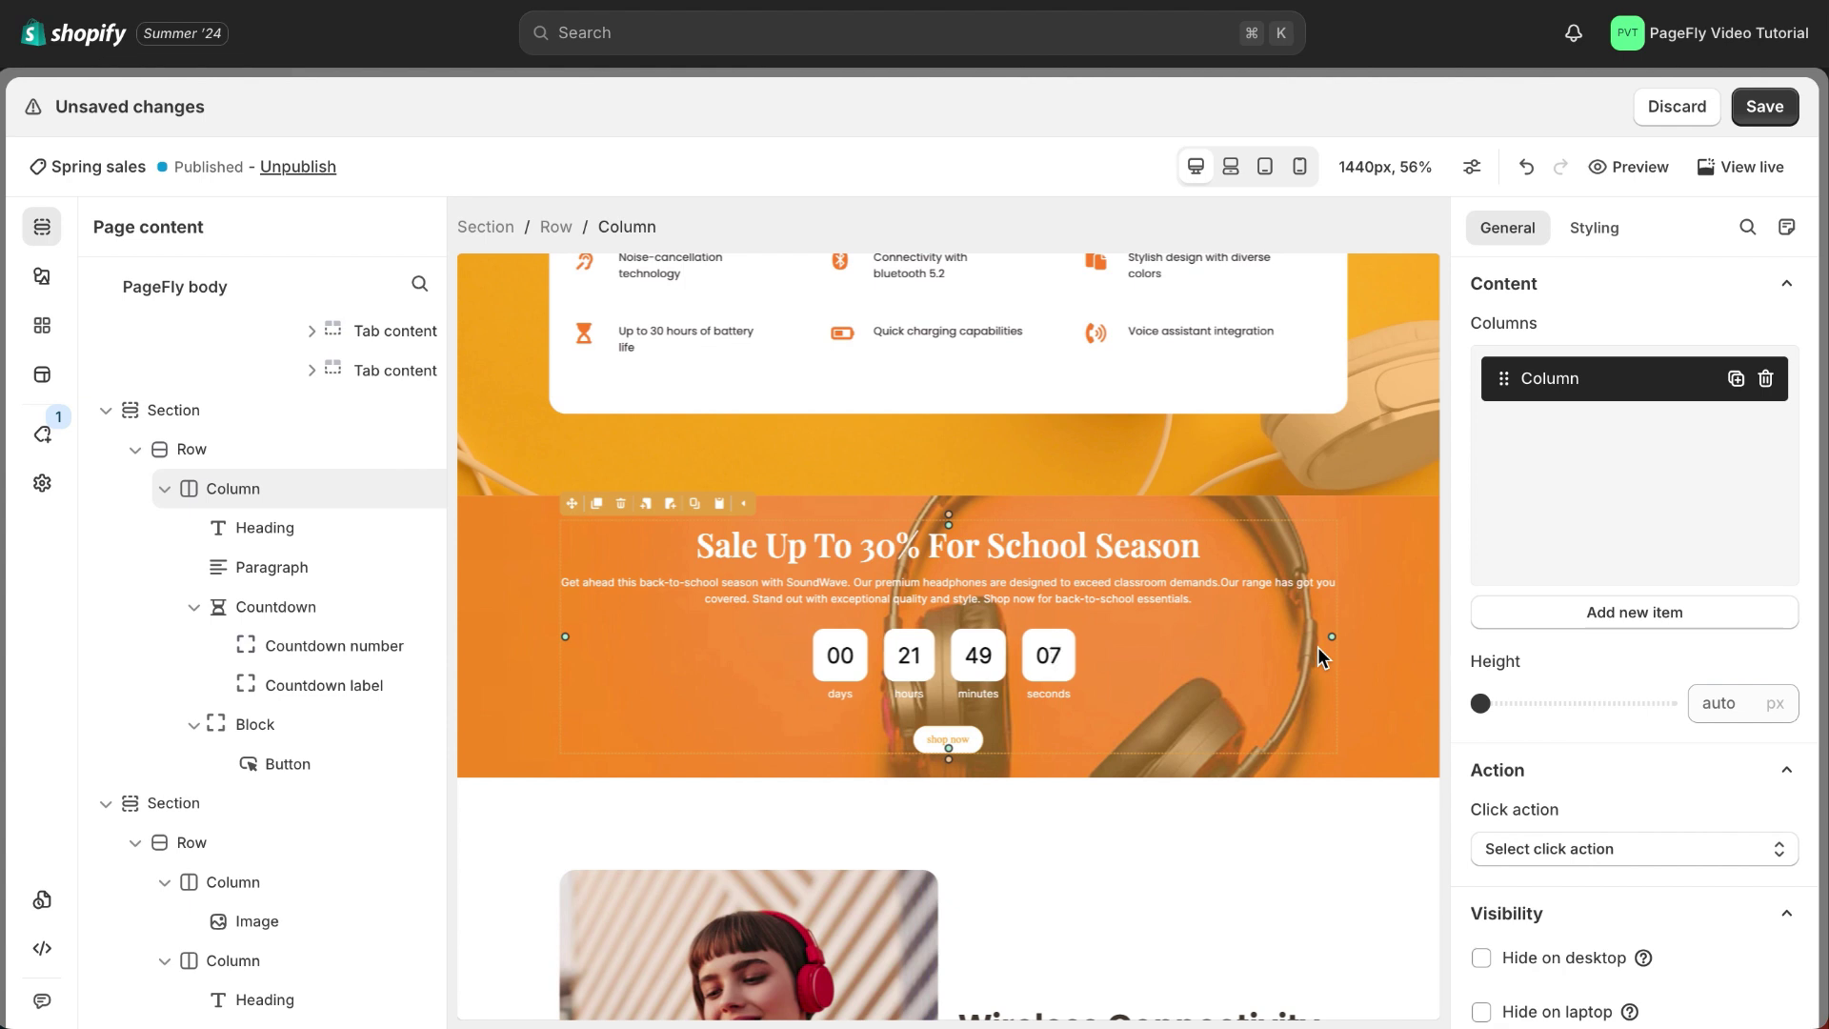
Replace the sale section's mobile-only background image with the headphones picture and save the page
{"action": "left_click", "coordinate": [1379, 633]}
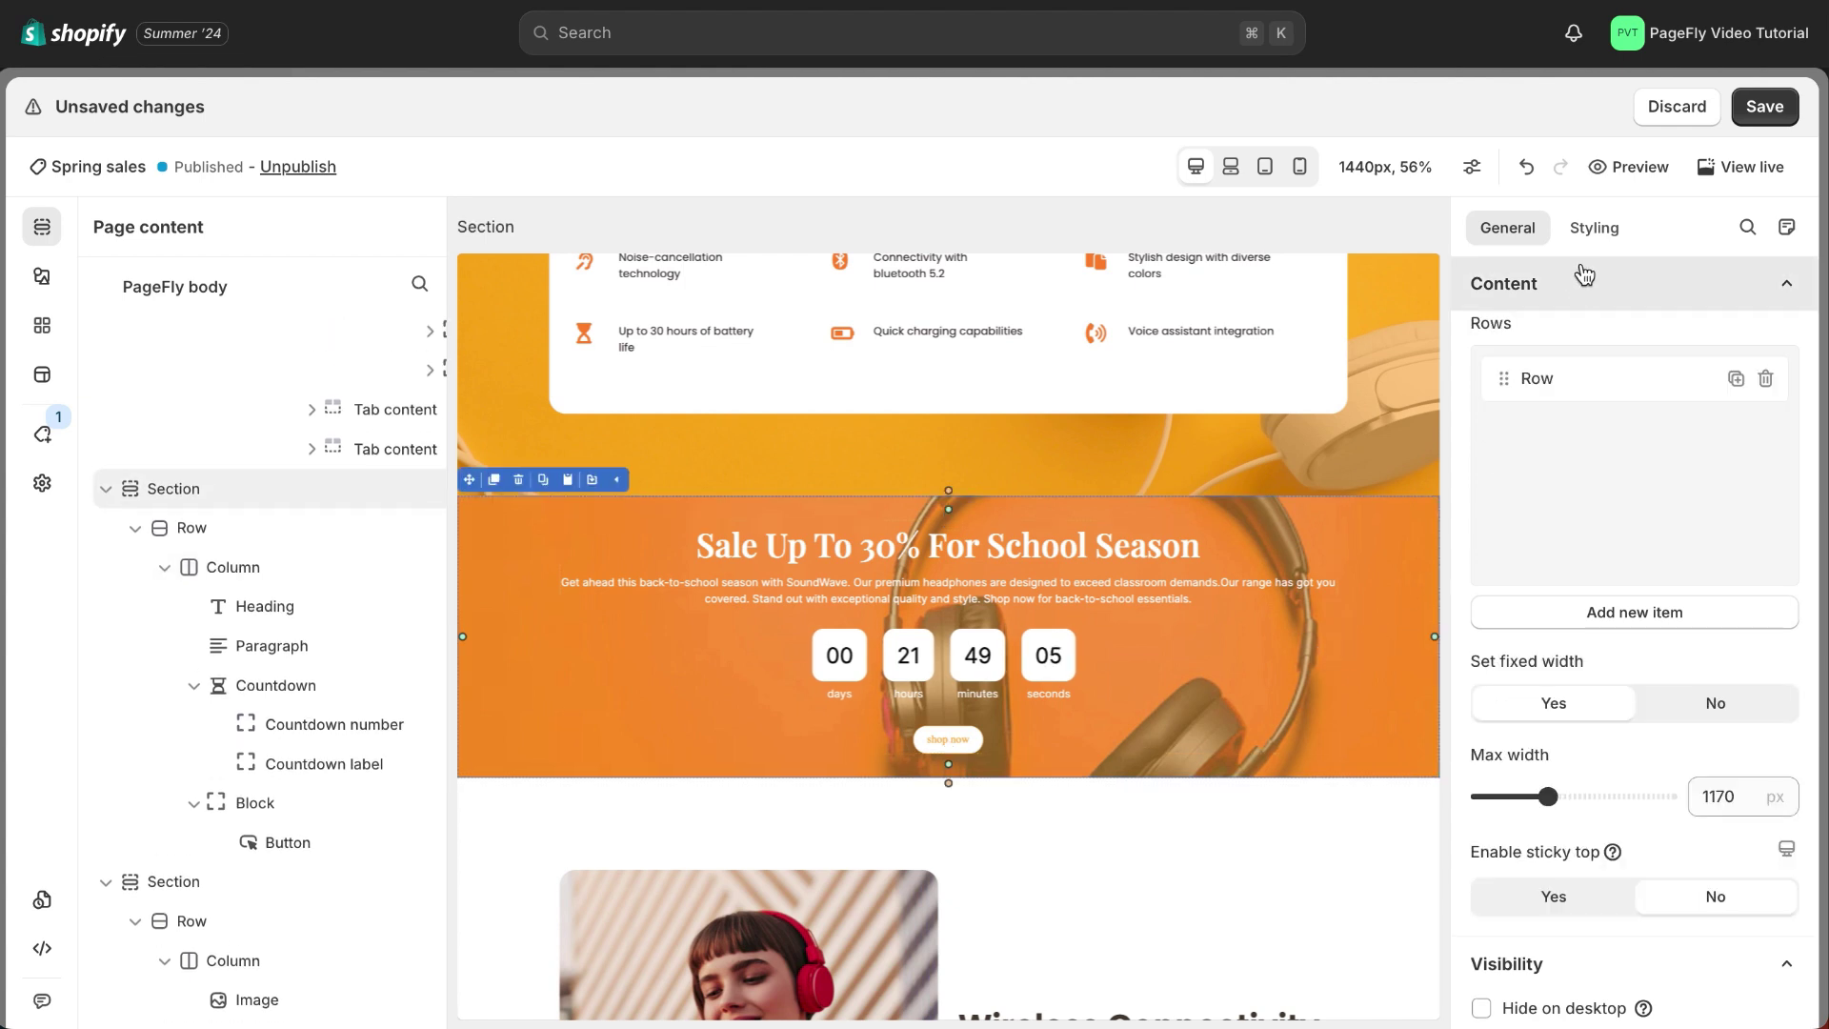
{"action": "left_click", "coordinate": [1592, 231]}
{"action": "scroll", "coordinate": [1620, 640], "scroll_direction": "down", "scroll_amount": 8}
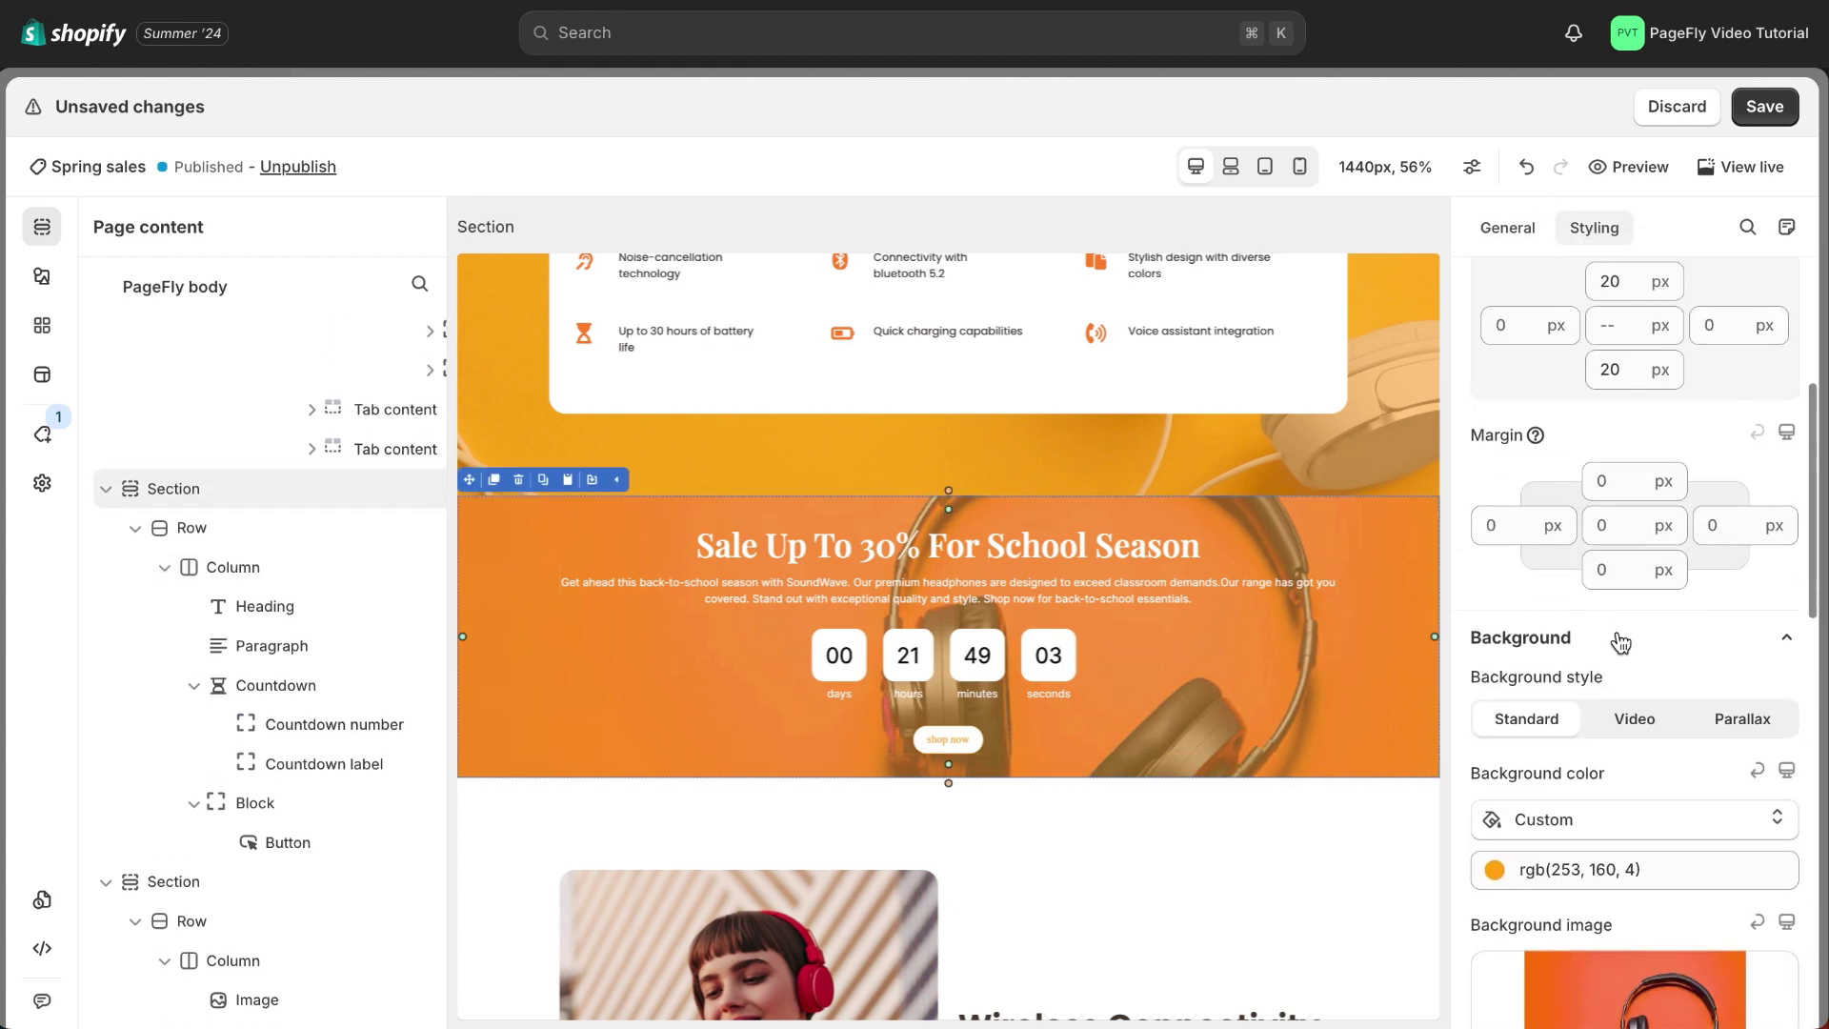
{"action": "left_click", "coordinate": [1788, 554]}
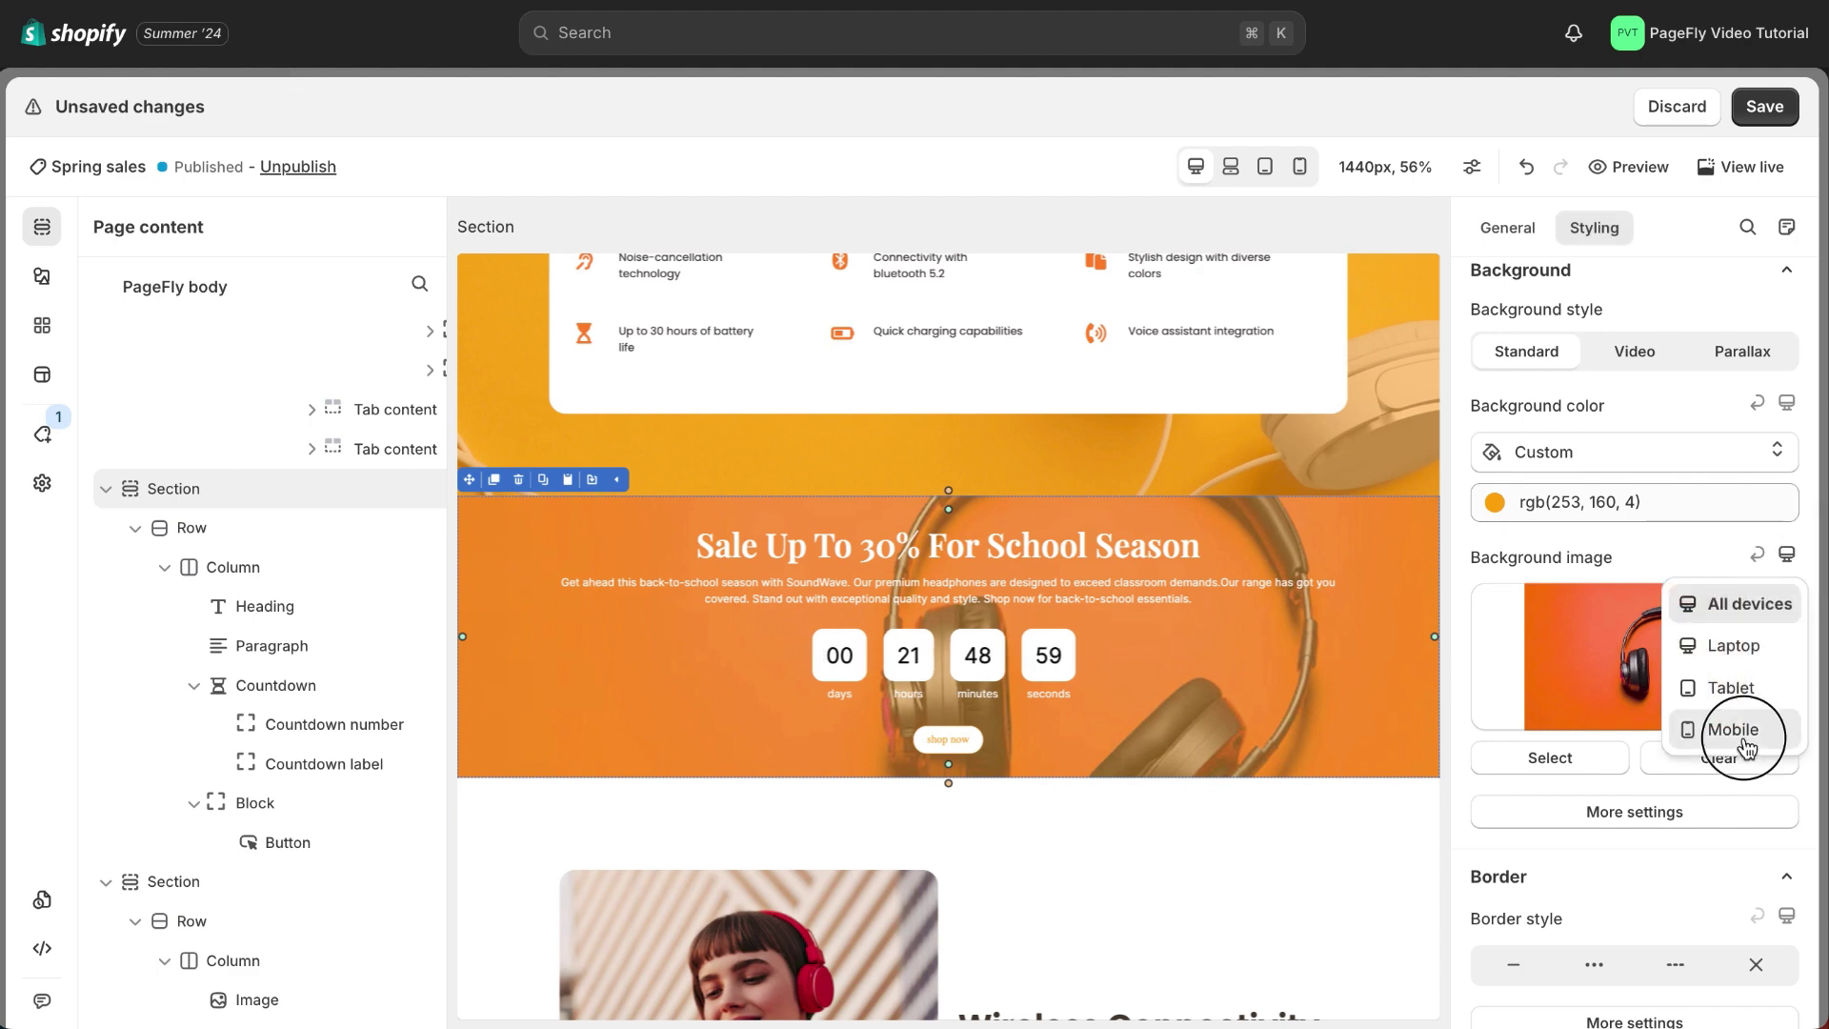
{"action": "left_click", "coordinate": [1747, 745]}
{"action": "left_click", "coordinate": [1720, 757]}
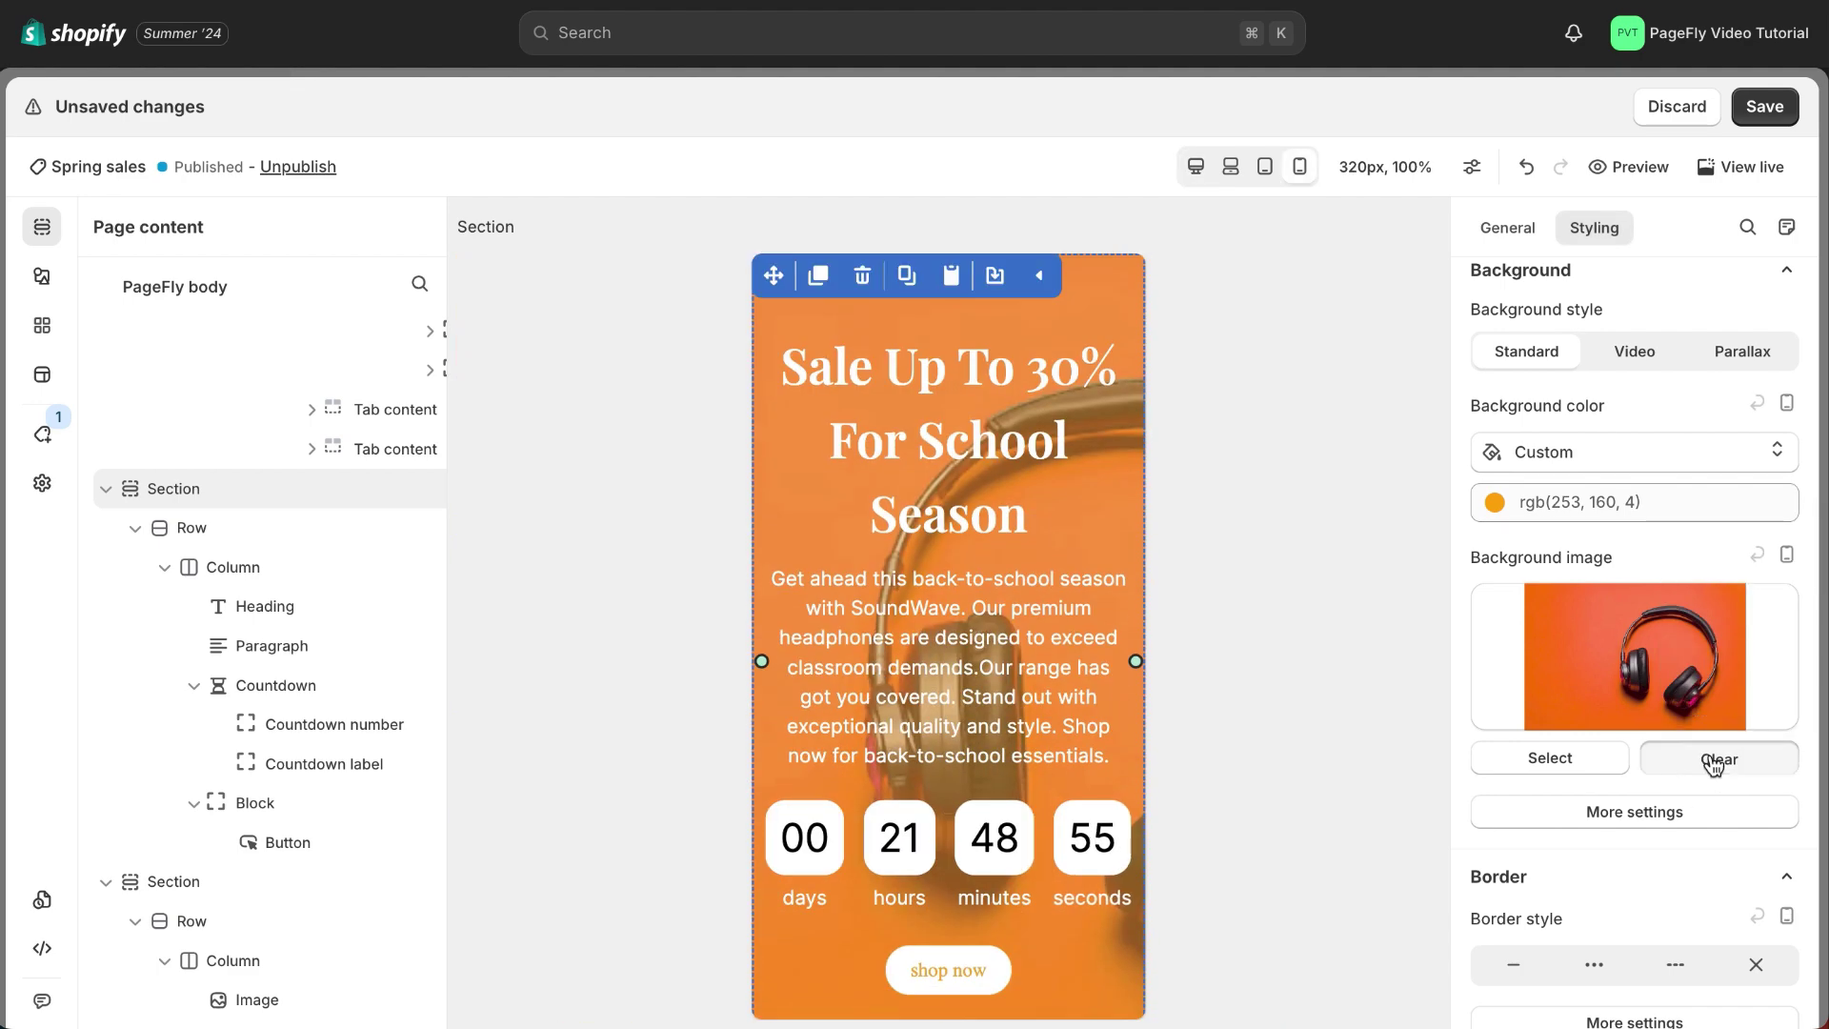
{"action": "left_click", "coordinate": [1635, 600]}
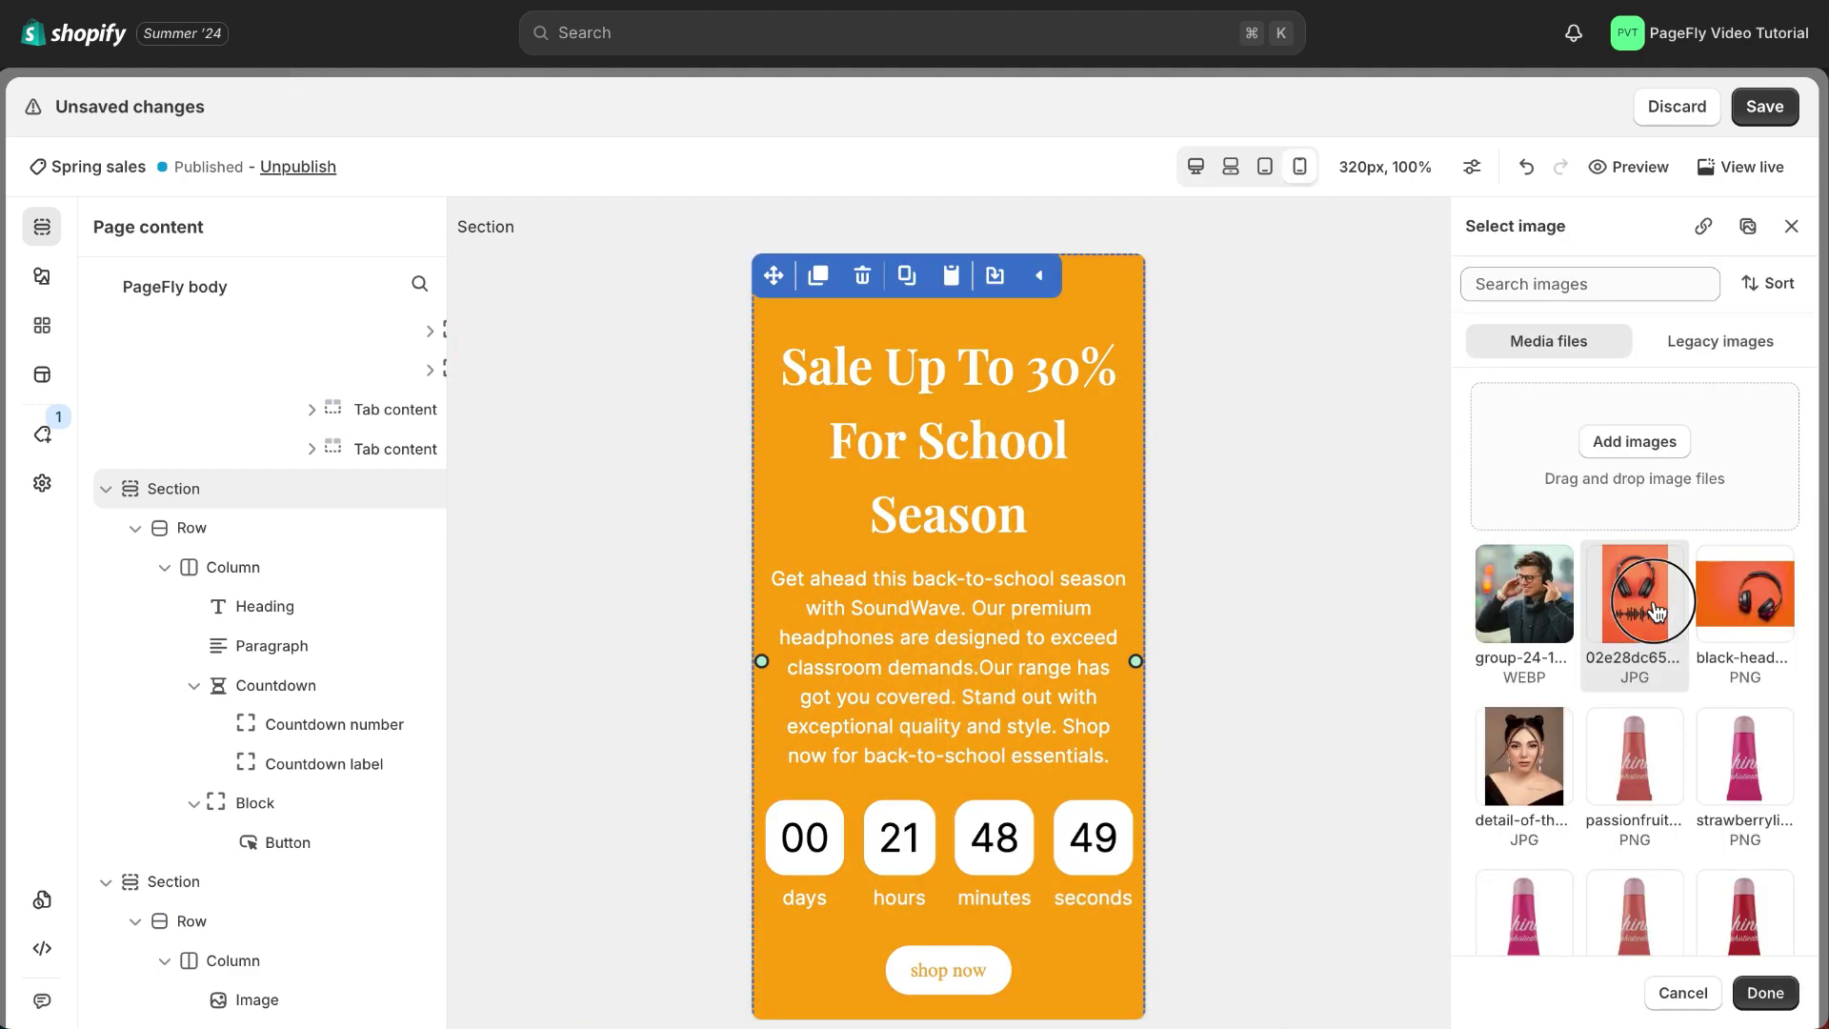
{"action": "left_click", "coordinate": [1639, 592]}
{"action": "left_click", "coordinate": [1764, 106]}
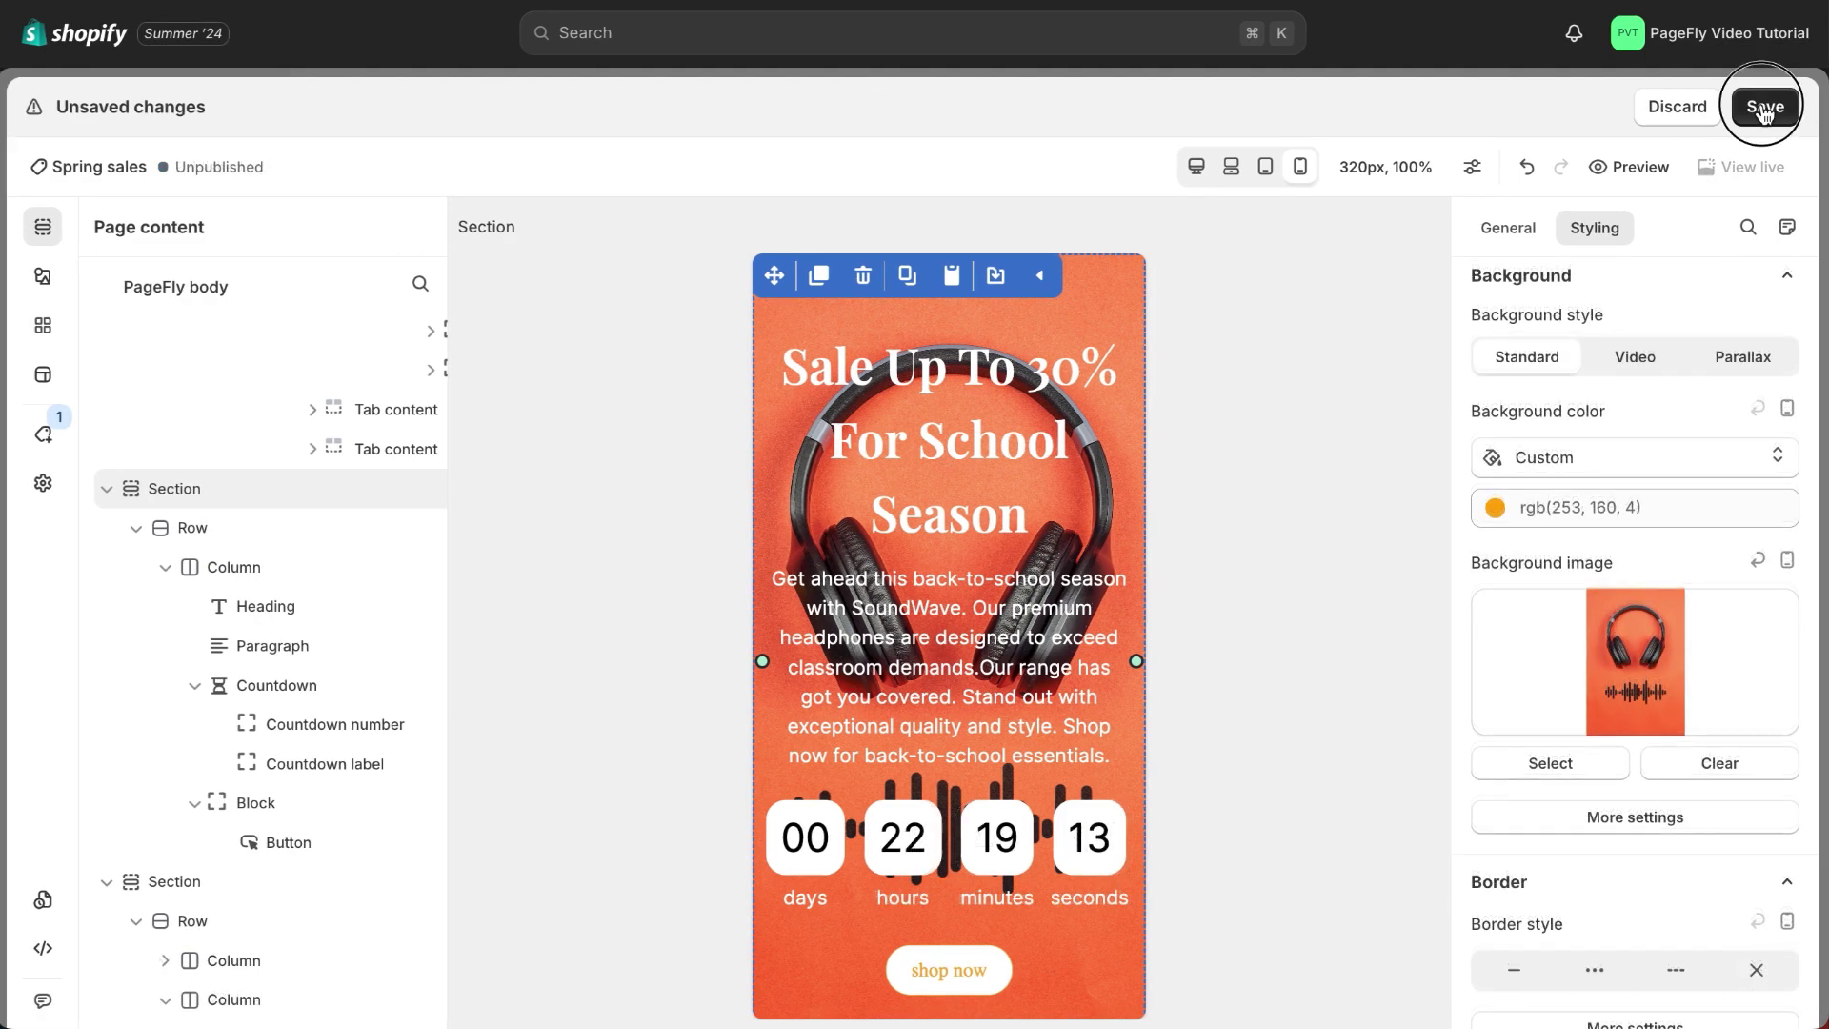
{"action": "left_click", "coordinate": [1241, 711]}
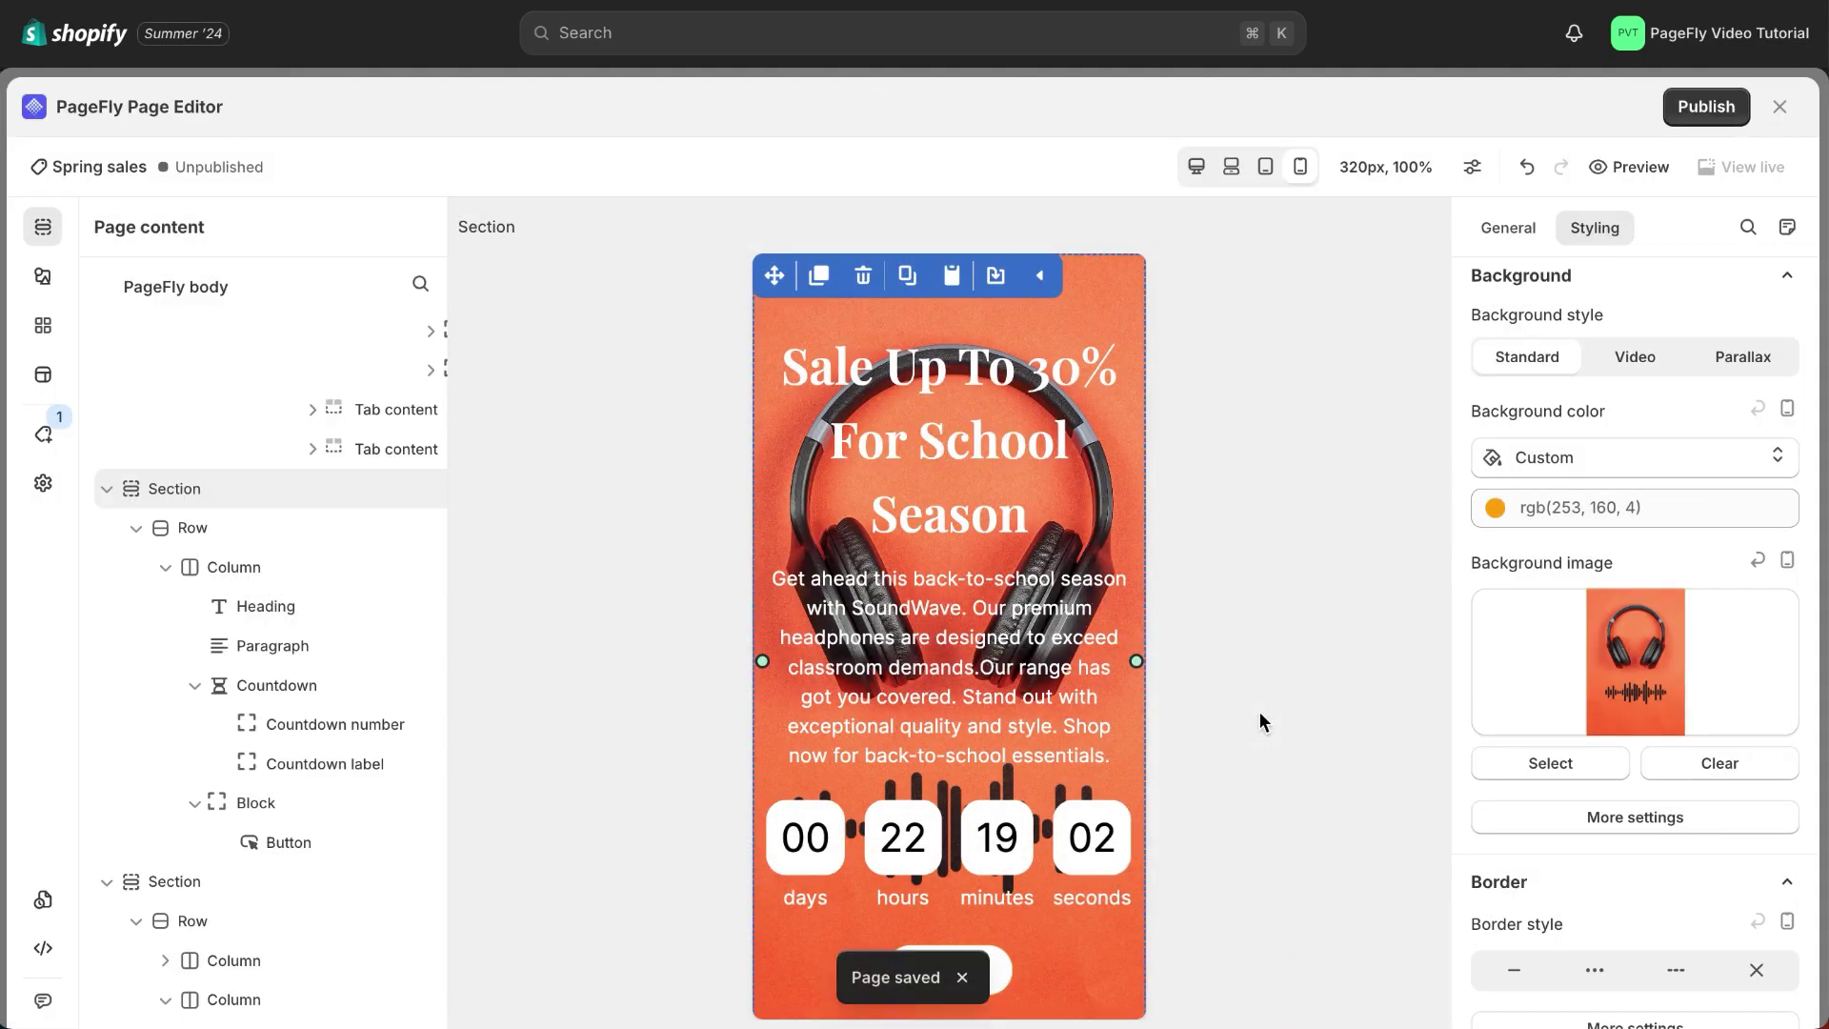
Publish the page, then scroll the live phone view past PureAudio X210 to the '$20 Discount' banner
{"action": "left_click", "coordinate": [1701, 106]}
{"action": "left_click", "coordinate": [1223, 713]}
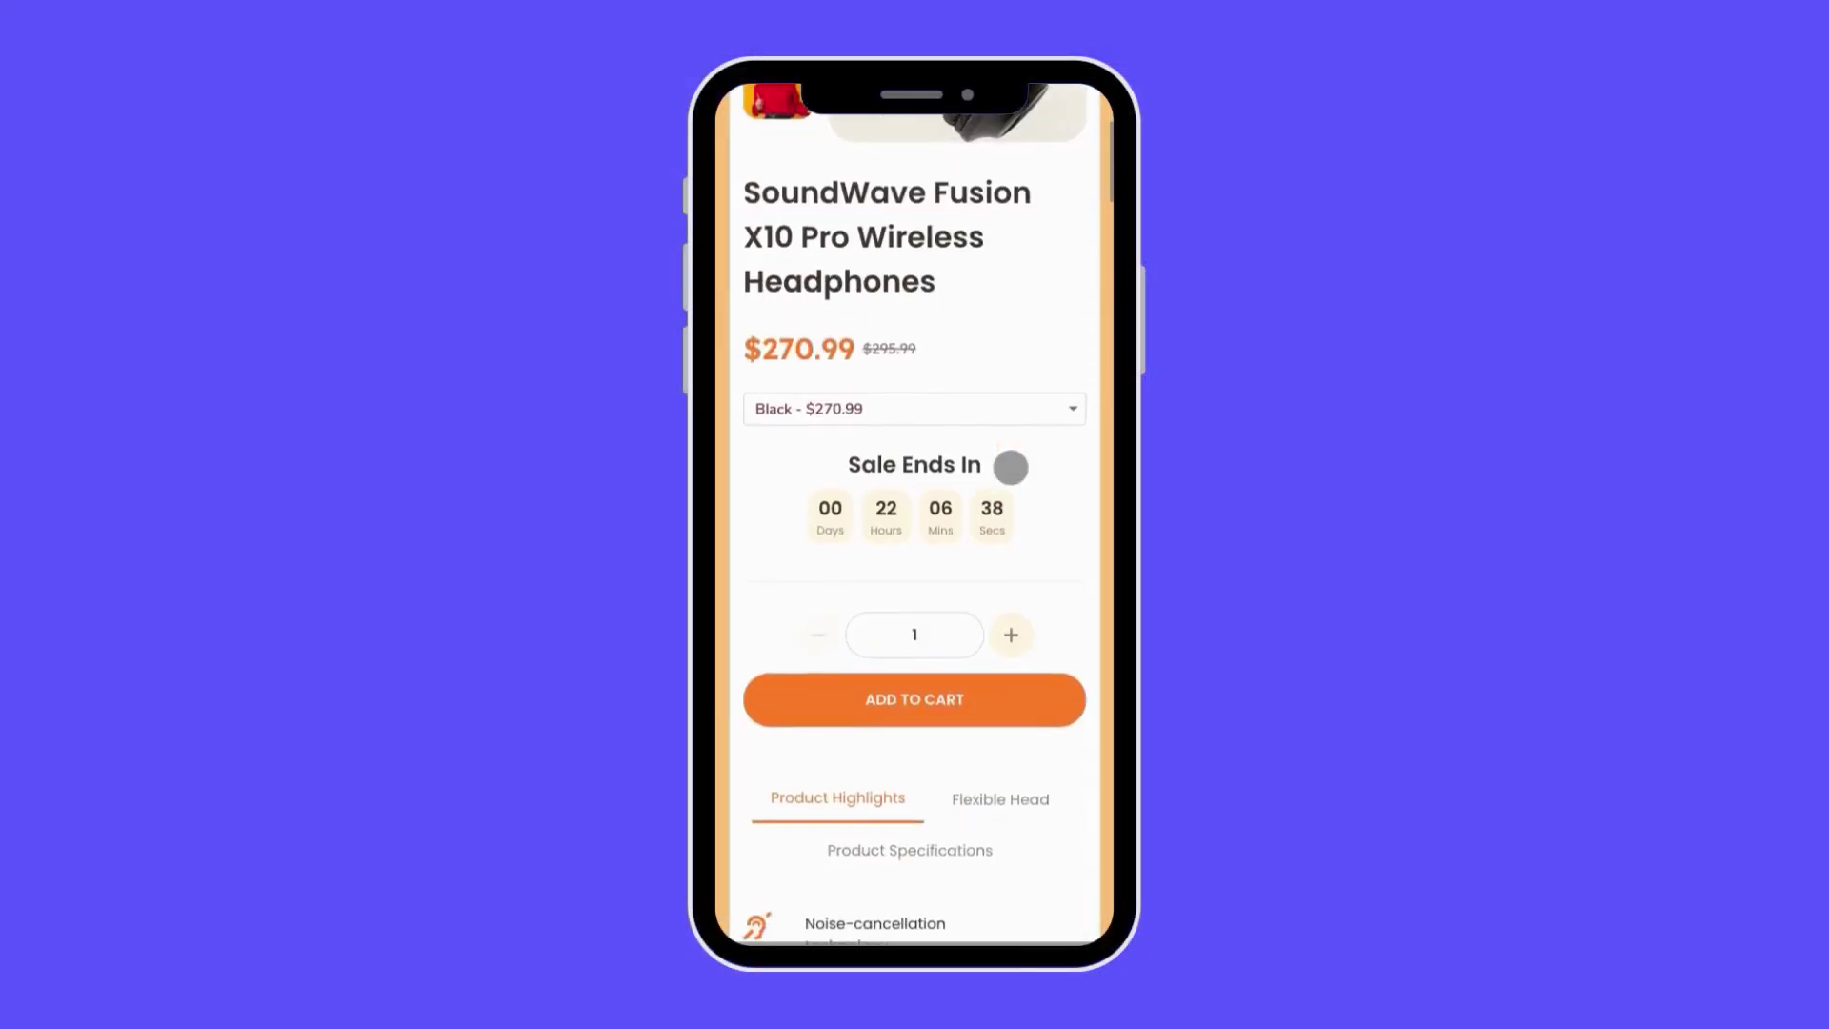
{"action": "scroll", "coordinate": [1011, 467], "scroll_direction": "down", "scroll_amount": 15}
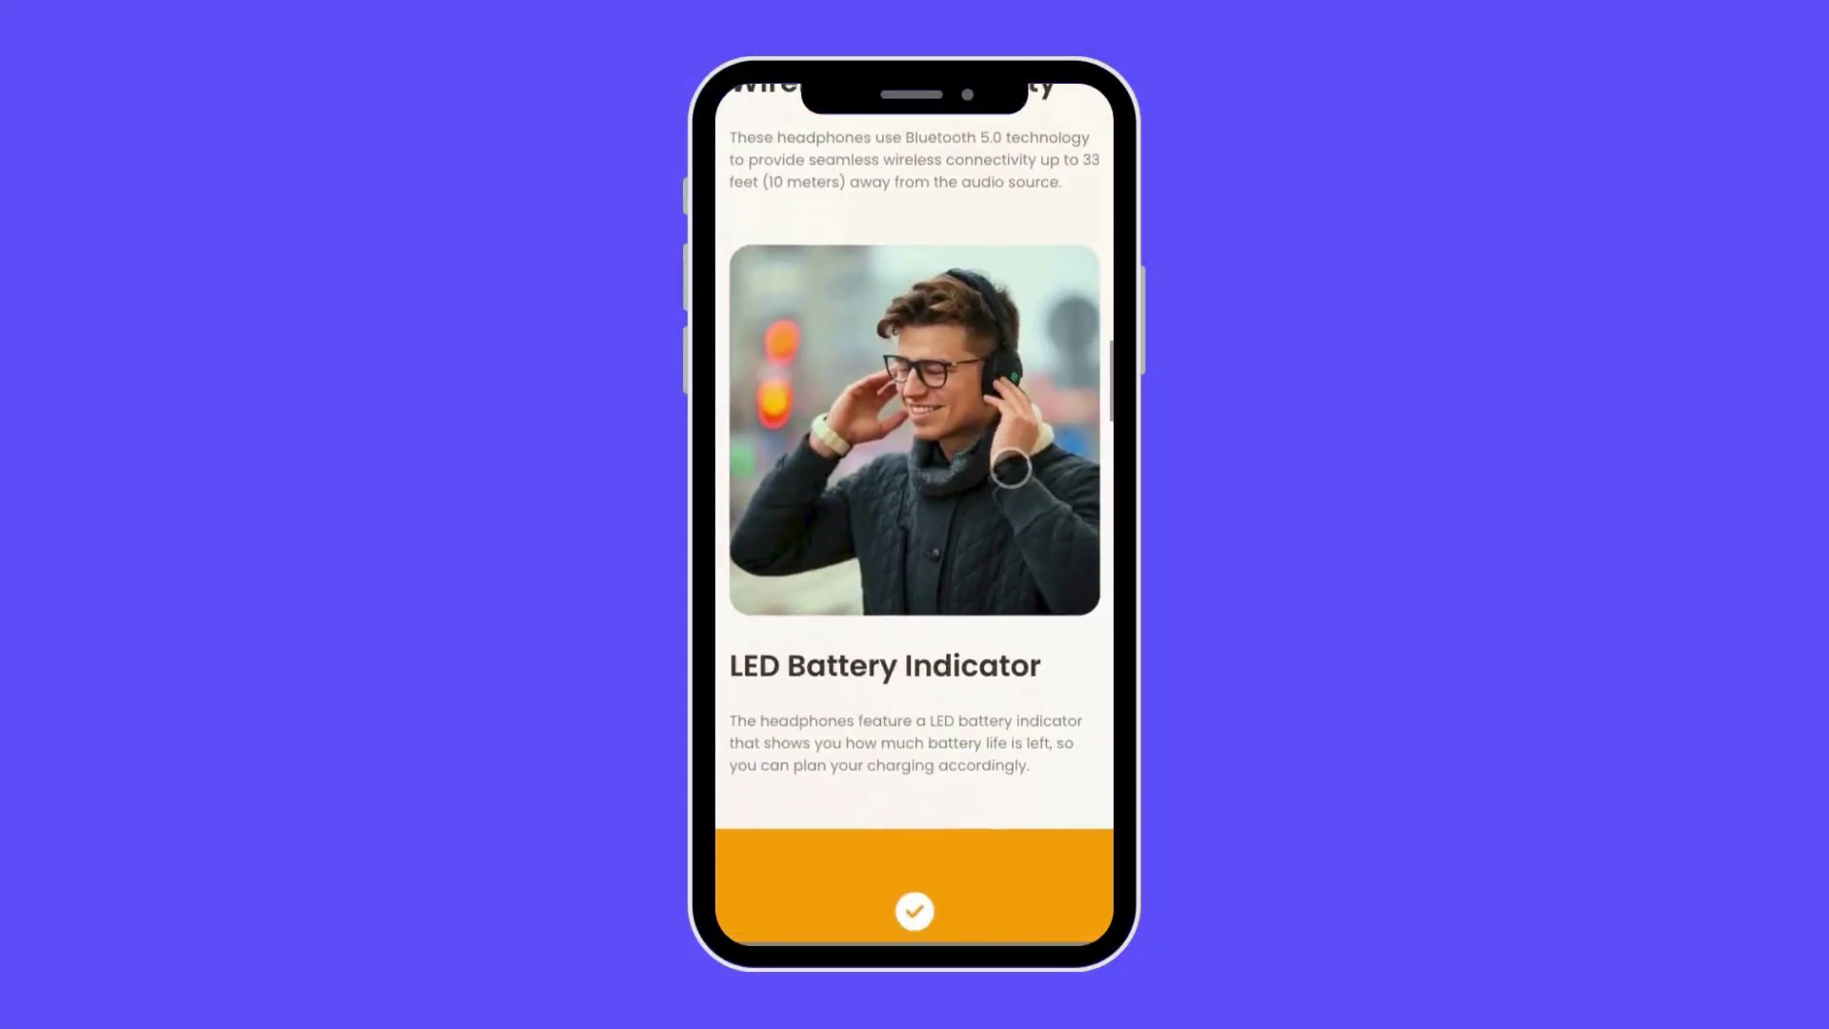
{"action": "scroll", "coordinate": [1011, 466], "scroll_direction": "down", "scroll_amount": 20}
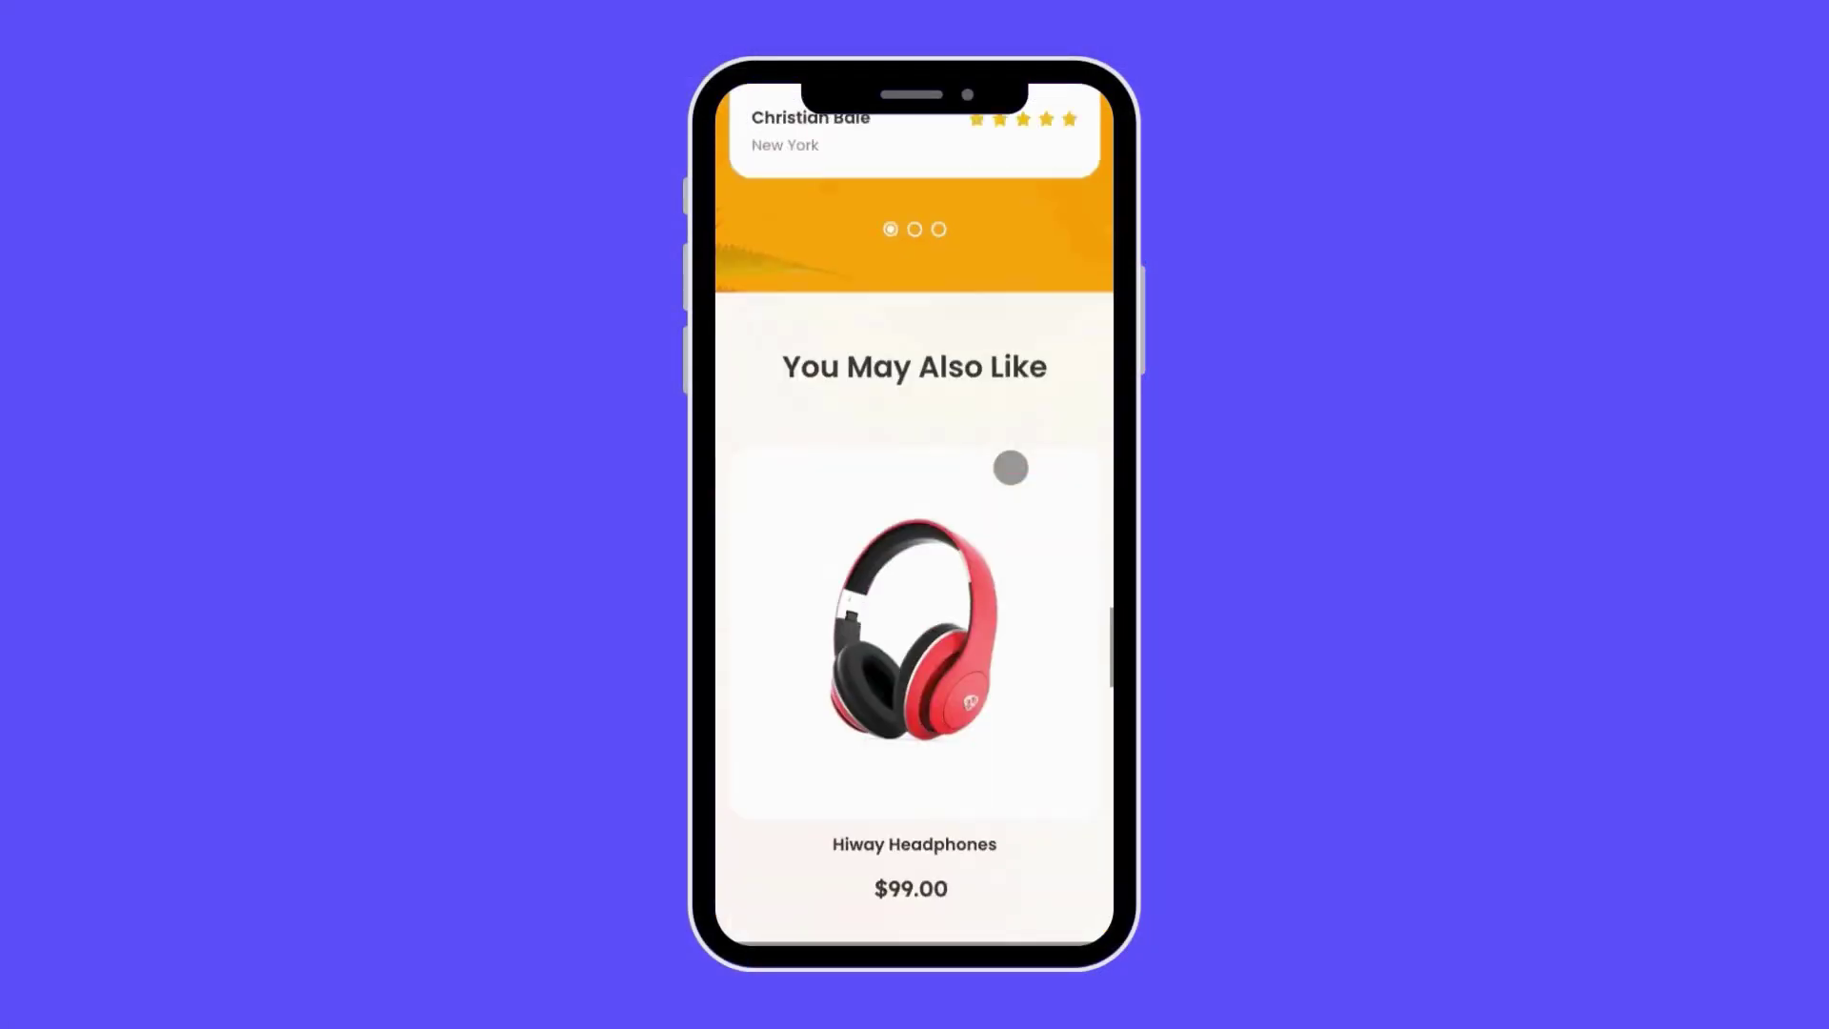
{"action": "scroll", "coordinate": [1011, 467], "scroll_direction": "down", "scroll_amount": 5}
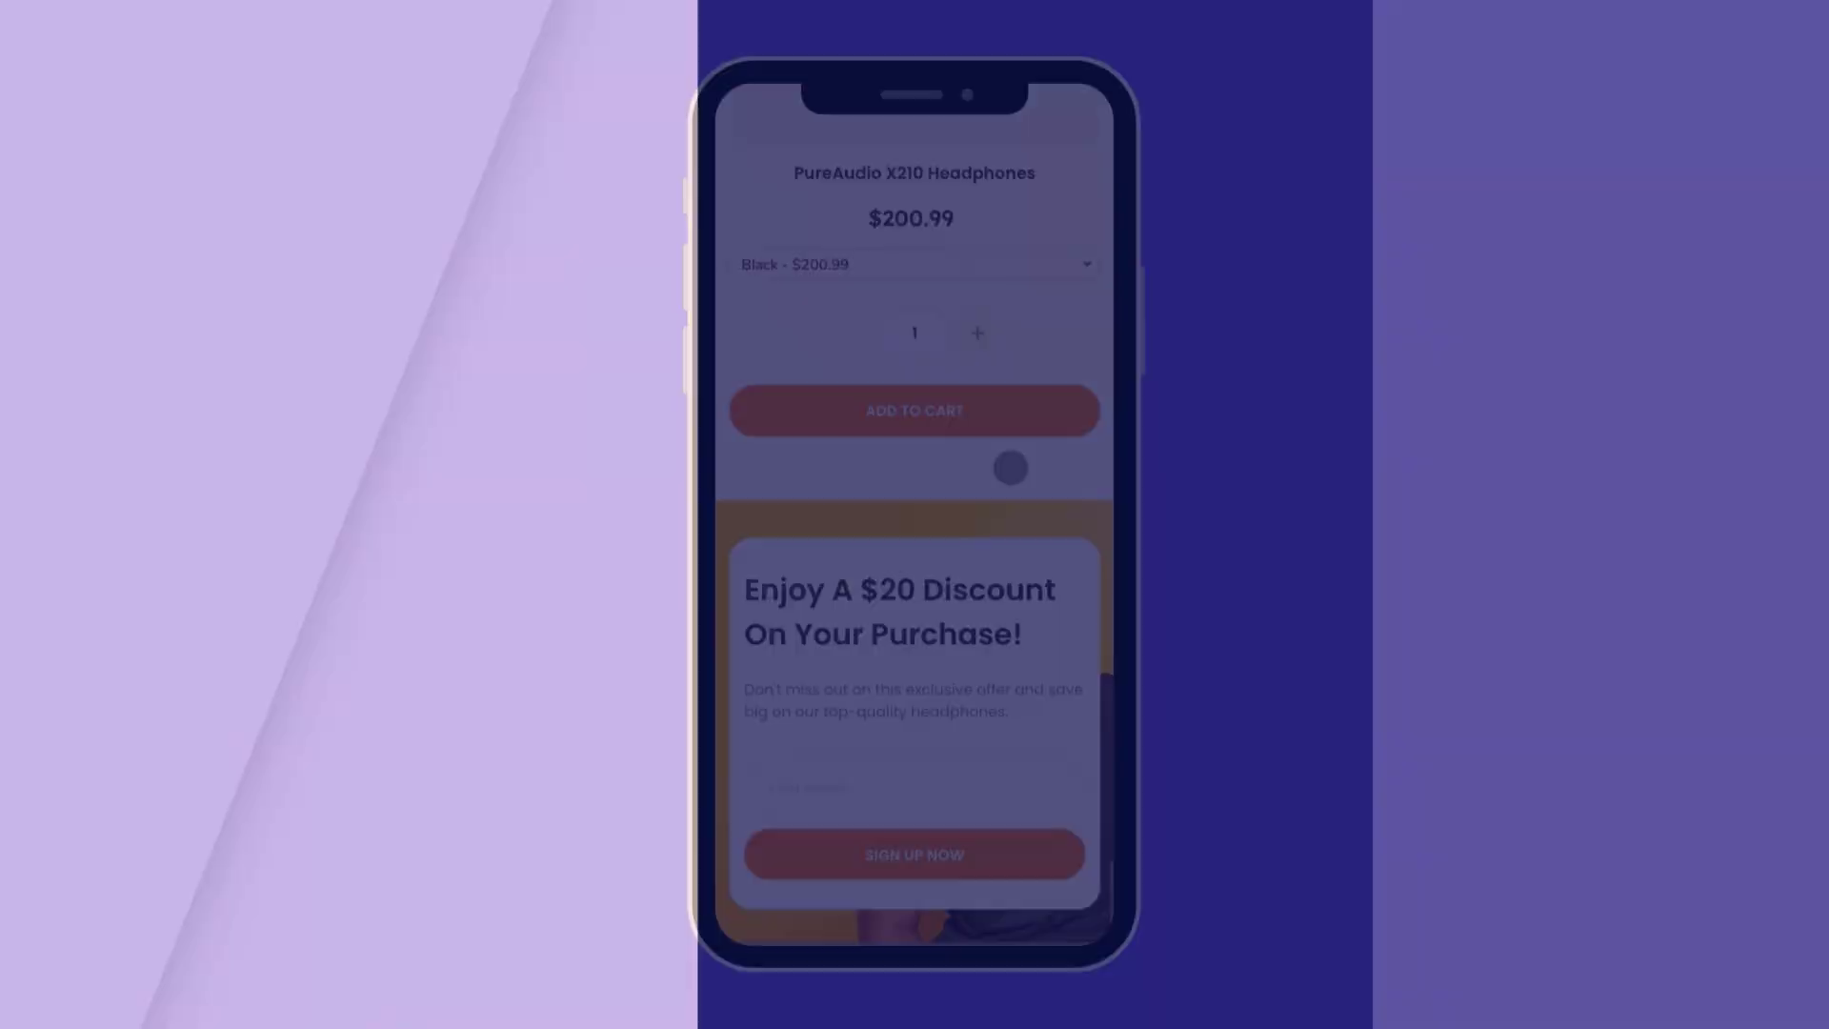